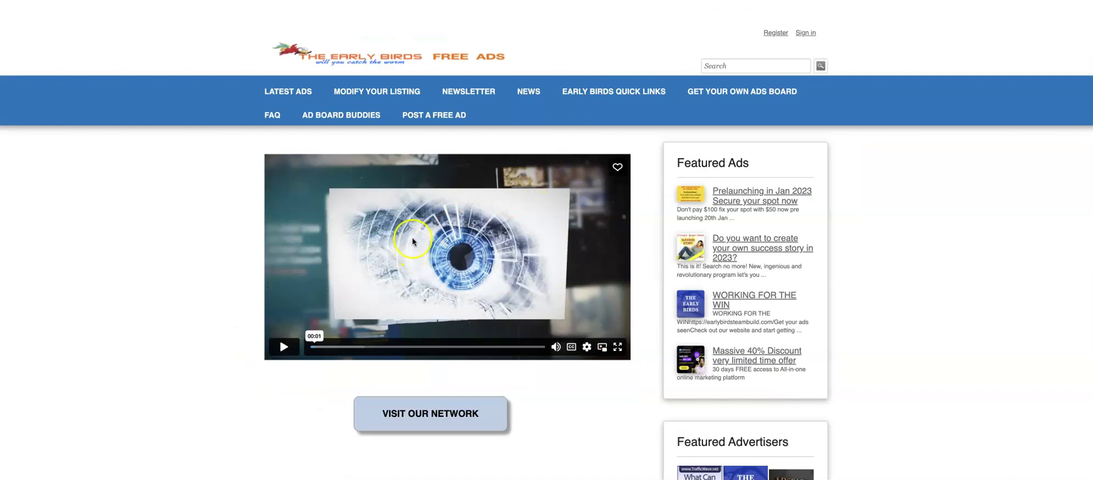
View the Latest Ads page, then scroll through the site's News page
{"action": "scroll", "coordinate": [412, 241], "scroll_direction": "down", "scroll_amount": 1}
{"action": "left_click", "coordinate": [293, 86]}
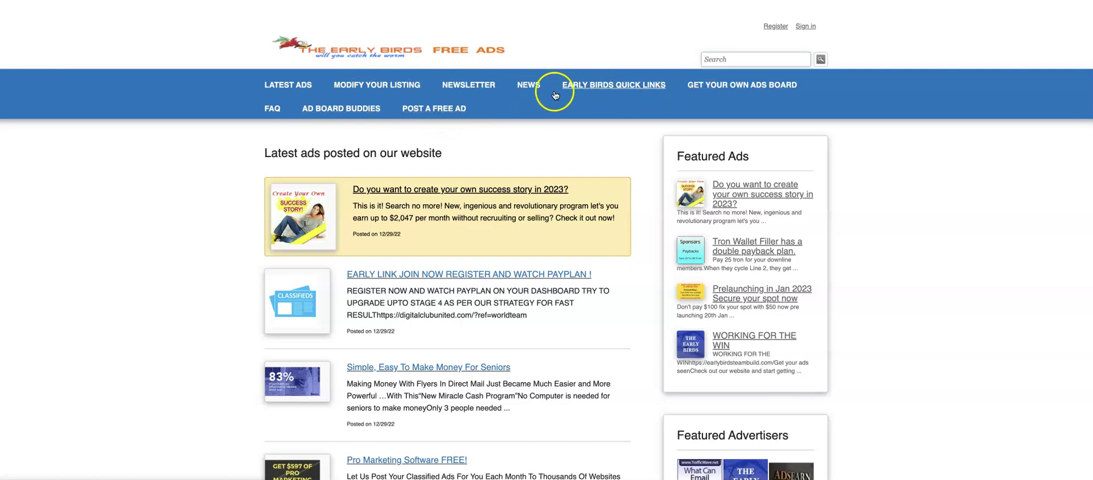
{"action": "left_click", "coordinate": [523, 85]}
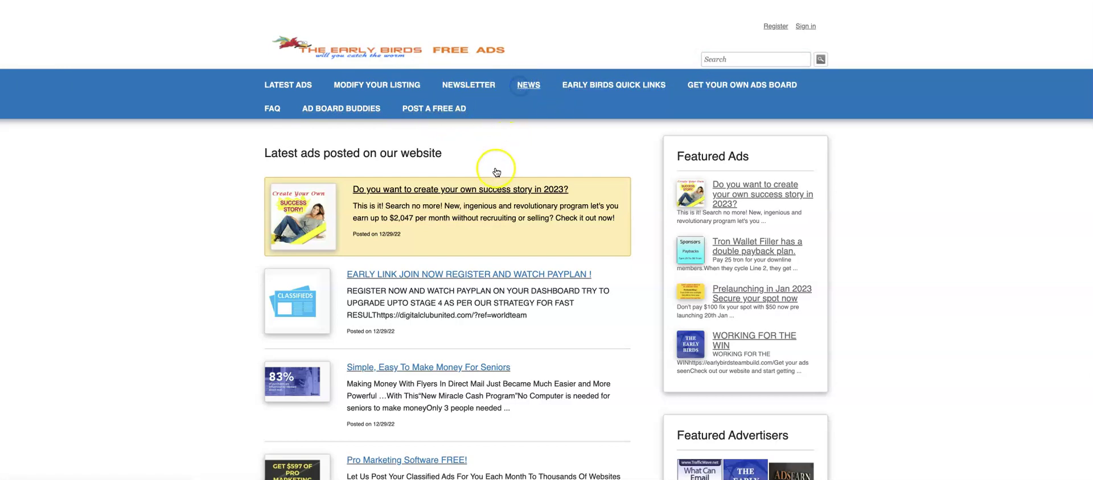
{"action": "scroll", "coordinate": [280, 305], "scroll_direction": "down", "scroll_amount": 3}
{"action": "scroll", "coordinate": [280, 306], "scroll_direction": "down", "scroll_amount": 8}
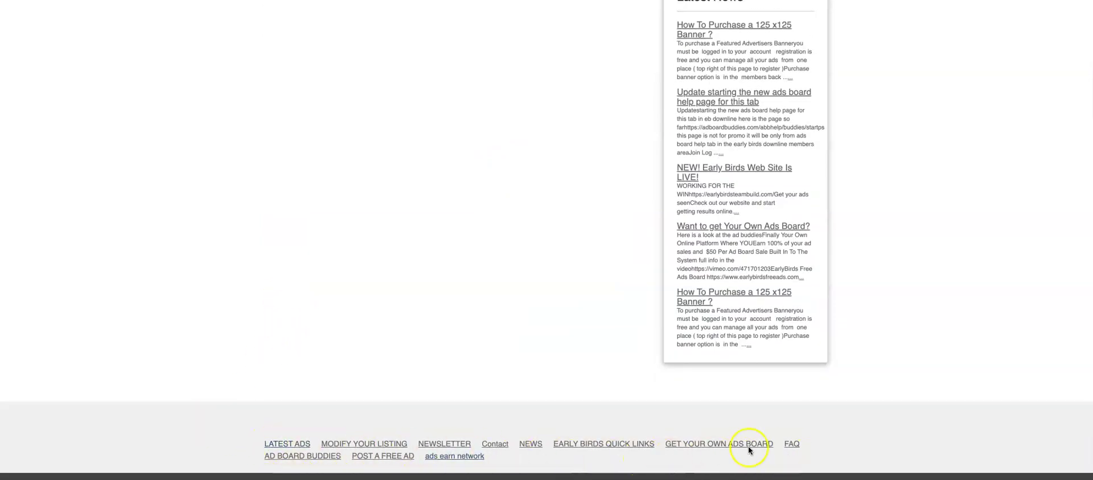
{"action": "scroll", "coordinate": [479, 378], "scroll_direction": "up", "scroll_amount": 10}
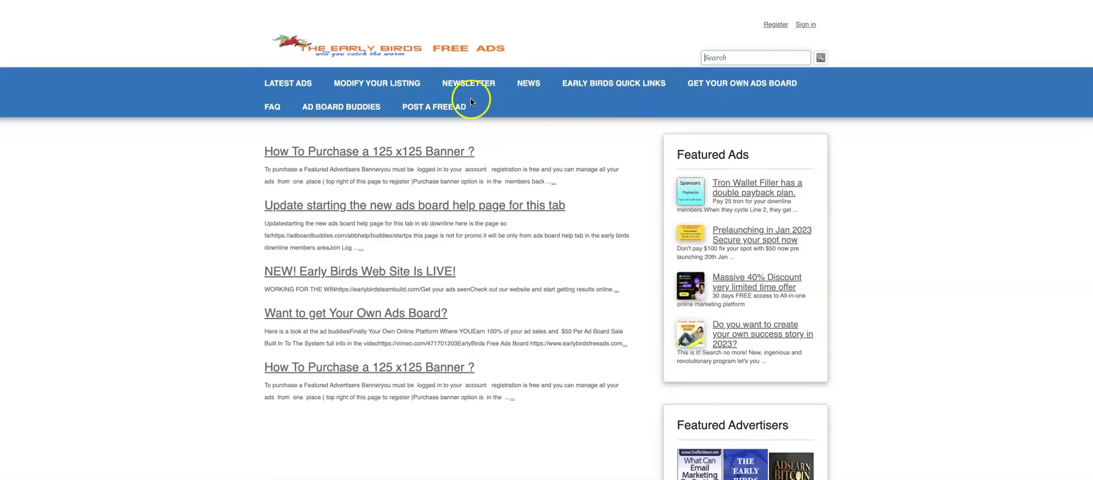
{"action": "scroll", "coordinate": [473, 102], "scroll_direction": "down", "scroll_amount": 10}
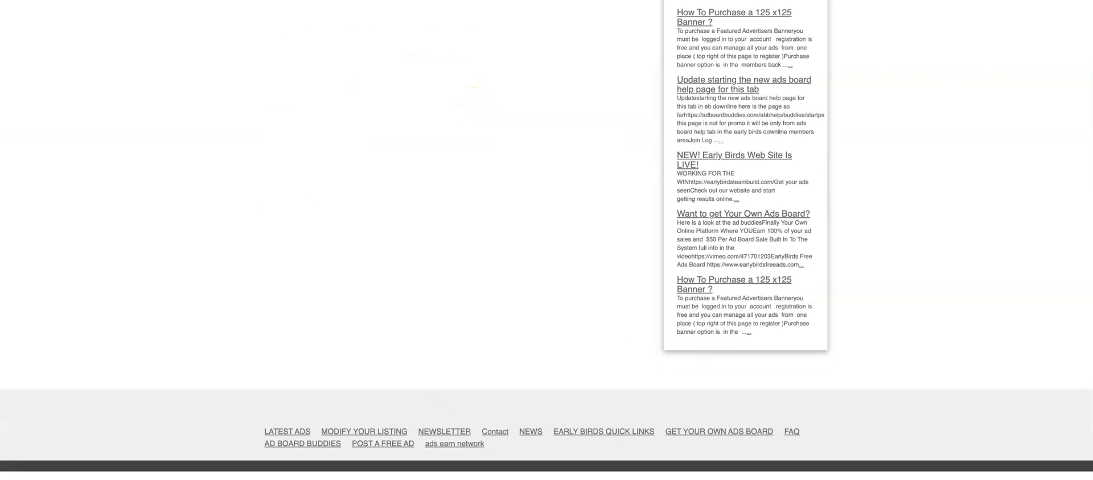
Scroll through the ads earn network page from the footer link, then return to Latest Ads
{"action": "left_click", "coordinate": [456, 446]}
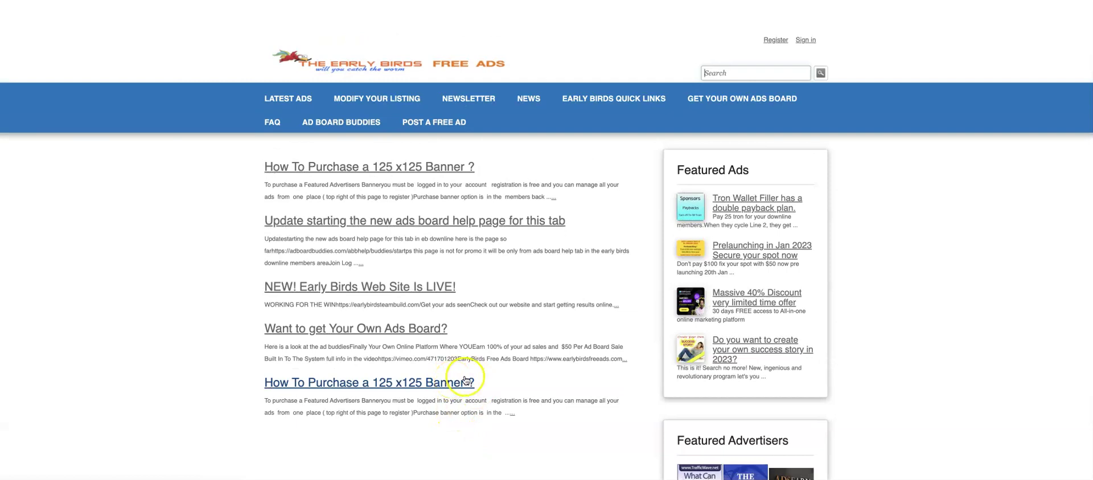
{"action": "scroll", "coordinate": [472, 378], "scroll_direction": "down", "scroll_amount": 10}
{"action": "scroll", "coordinate": [479, 410], "scroll_direction": "down", "scroll_amount": 1}
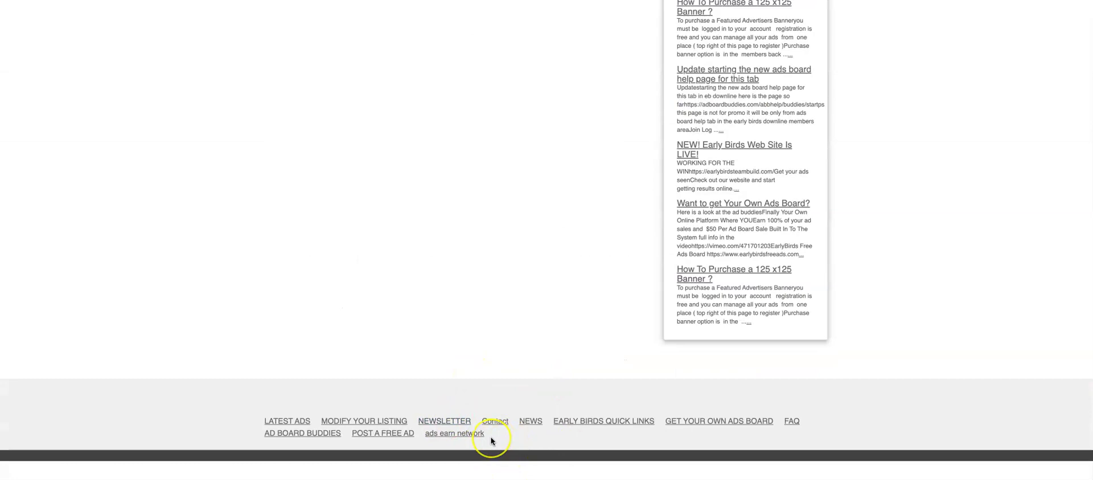
{"action": "scroll", "coordinate": [493, 435], "scroll_direction": "up", "scroll_amount": 11}
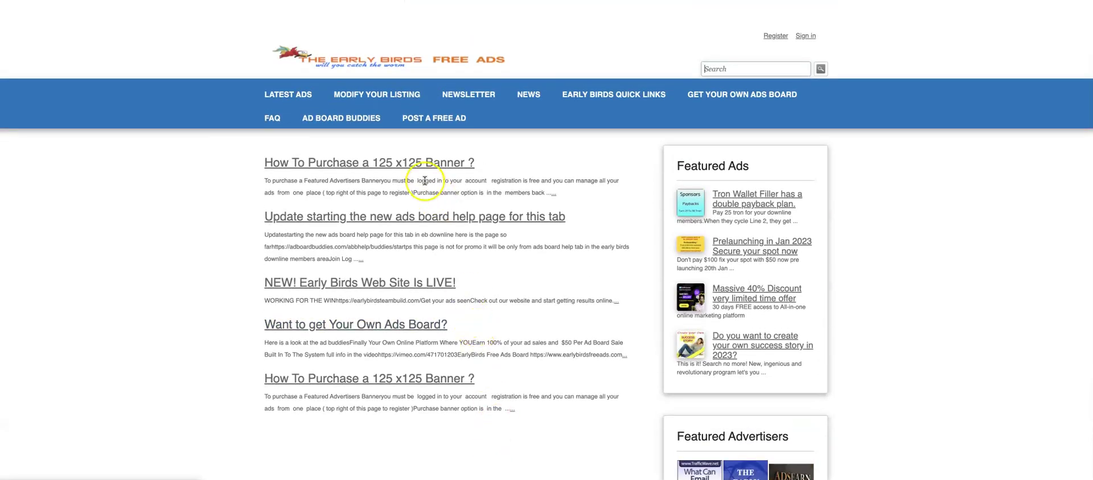
{"action": "scroll", "coordinate": [427, 186], "scroll_direction": "down", "scroll_amount": 11}
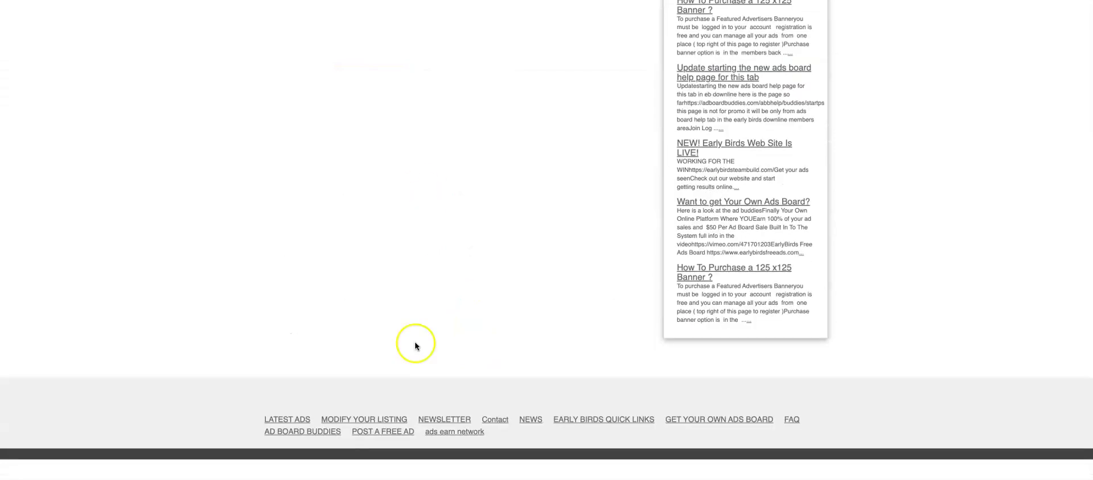
{"action": "scroll", "coordinate": [422, 353], "scroll_direction": "up", "scroll_amount": 11}
{"action": "left_click", "coordinate": [285, 100]}
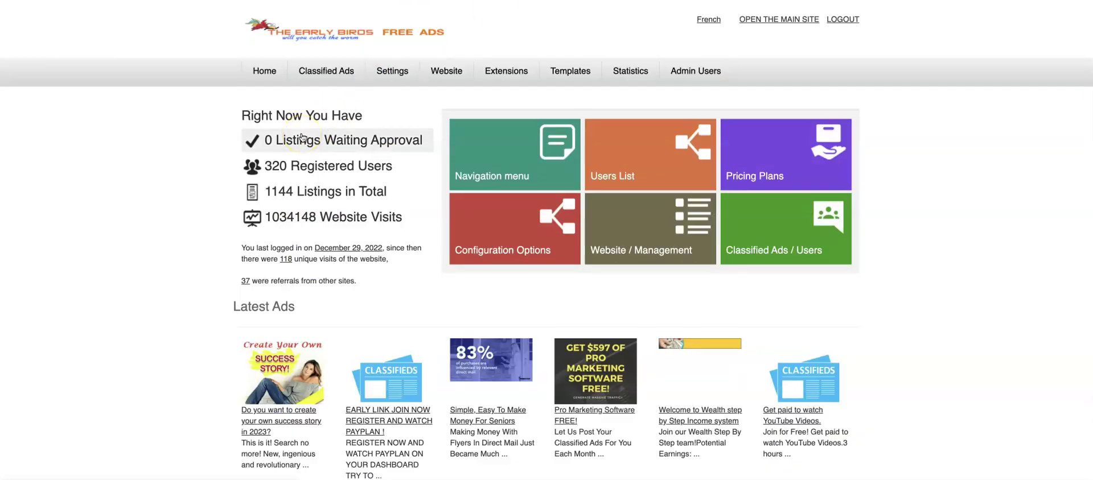
Go to Website > Management and scroll through the full English page tree
{"action": "left_click", "coordinate": [446, 72]}
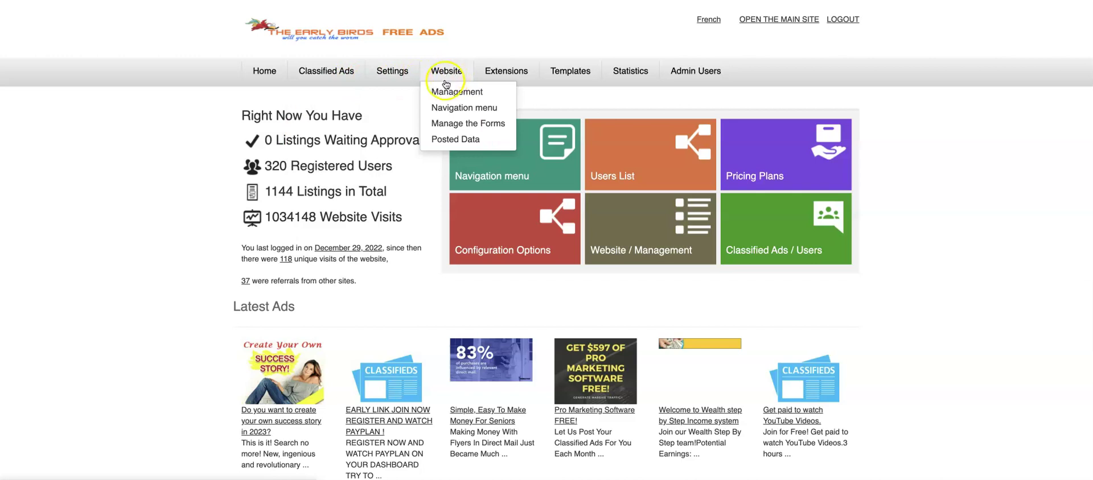
{"action": "left_click", "coordinate": [451, 91]}
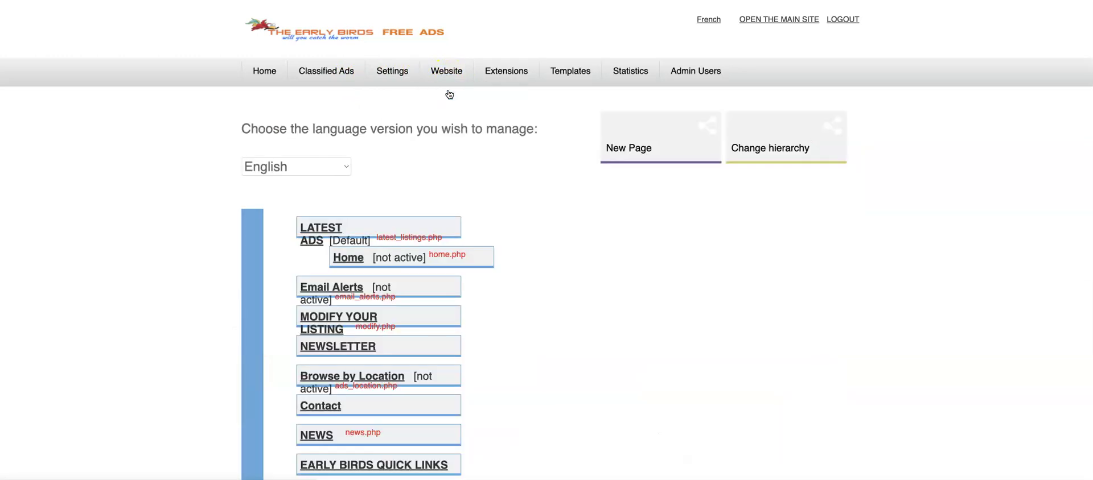
{"action": "scroll", "coordinate": [605, 295], "scroll_direction": "down", "scroll_amount": 1}
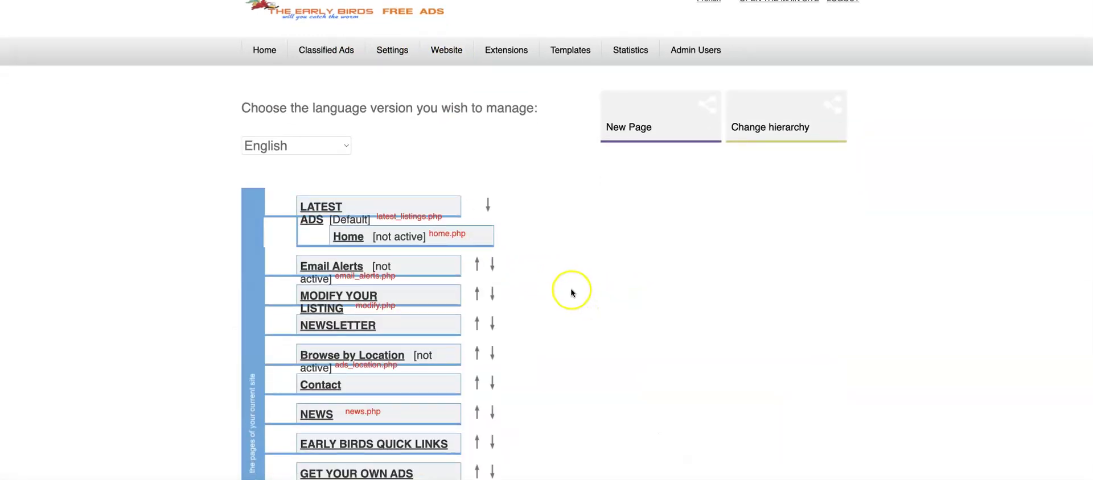
{"action": "scroll", "coordinate": [620, 295], "scroll_direction": "down", "scroll_amount": 1}
{"action": "scroll", "coordinate": [619, 296], "scroll_direction": "down", "scroll_amount": 3}
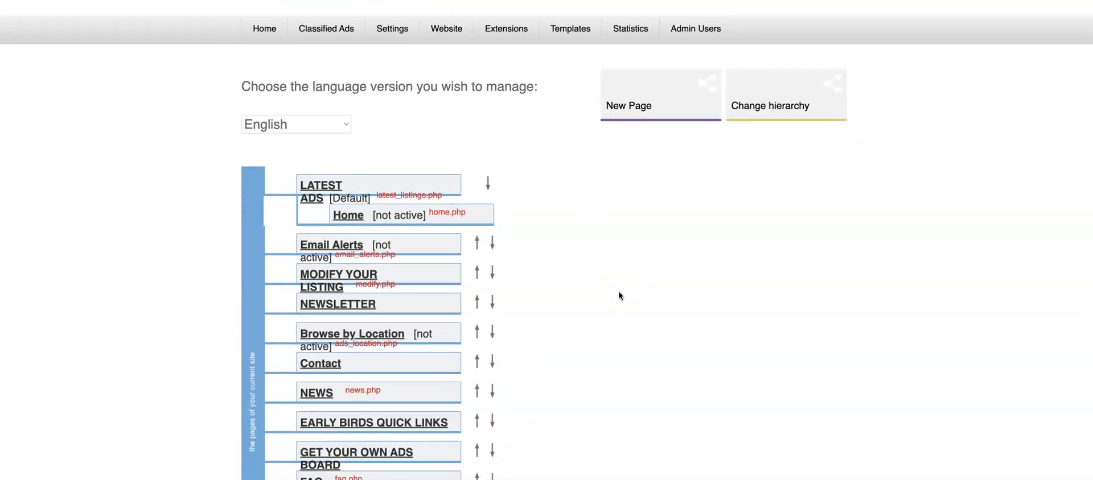
{"action": "scroll", "coordinate": [620, 295], "scroll_direction": "down", "scroll_amount": 1}
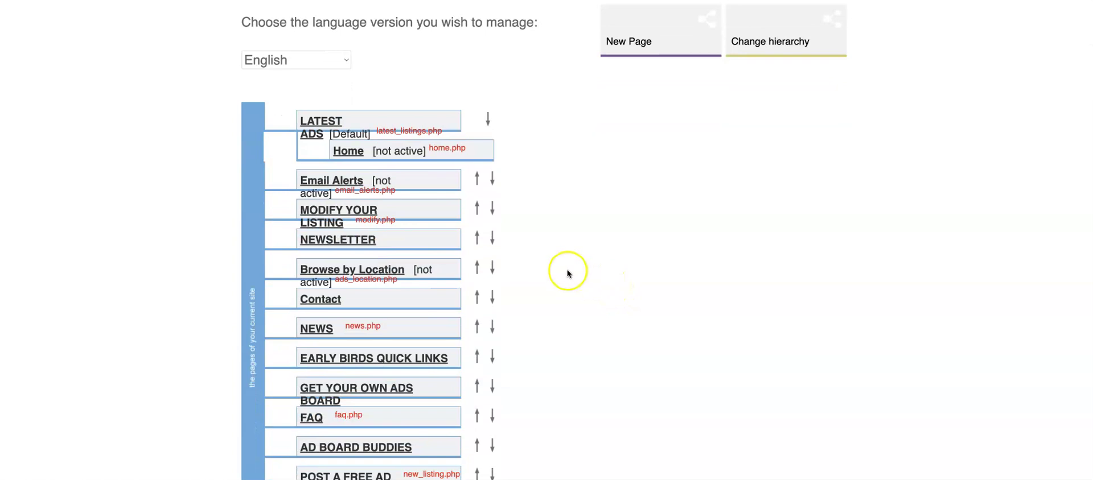
{"action": "scroll", "coordinate": [553, 262], "scroll_direction": "down", "scroll_amount": 1}
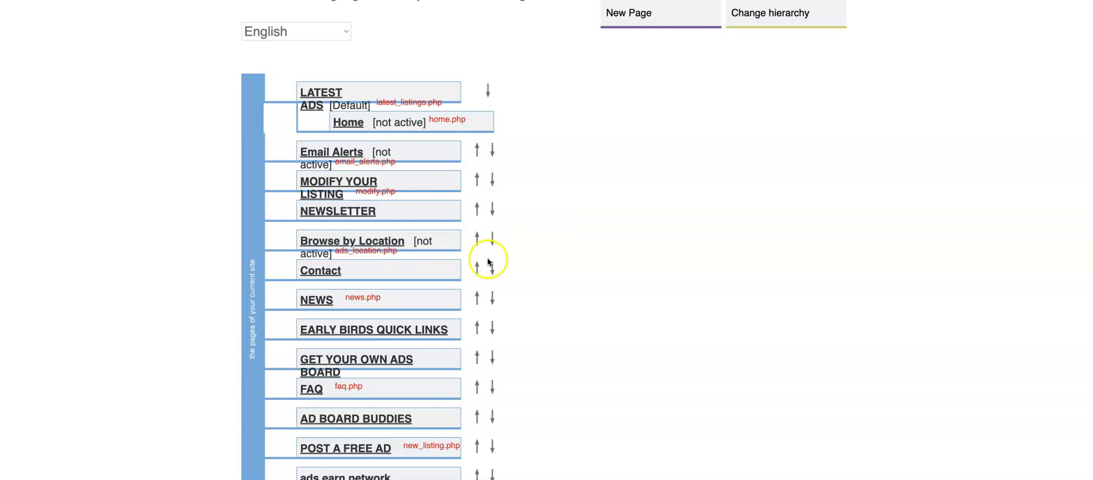
{"action": "scroll", "coordinate": [547, 254], "scroll_direction": "down", "scroll_amount": 1}
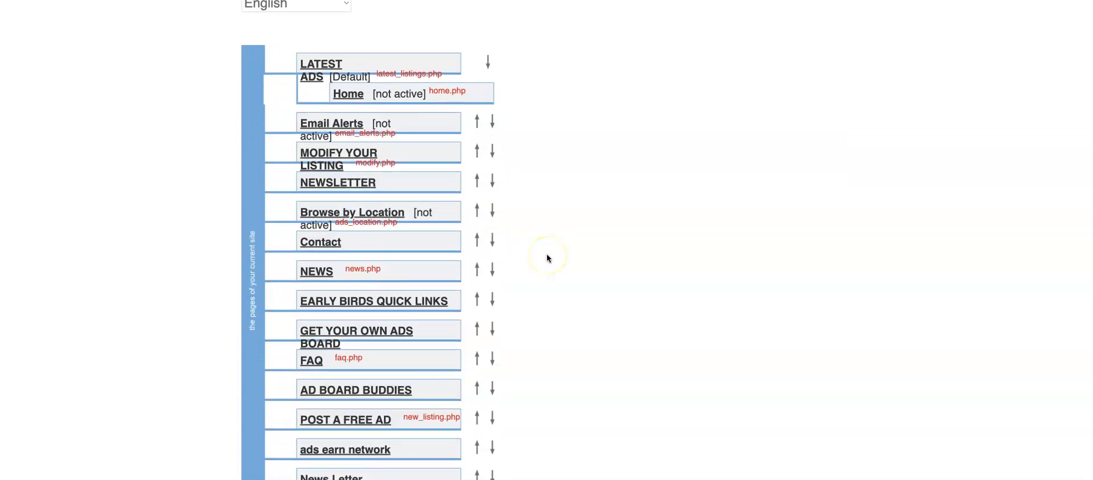
{"action": "scroll", "coordinate": [547, 254], "scroll_direction": "down", "scroll_amount": 1}
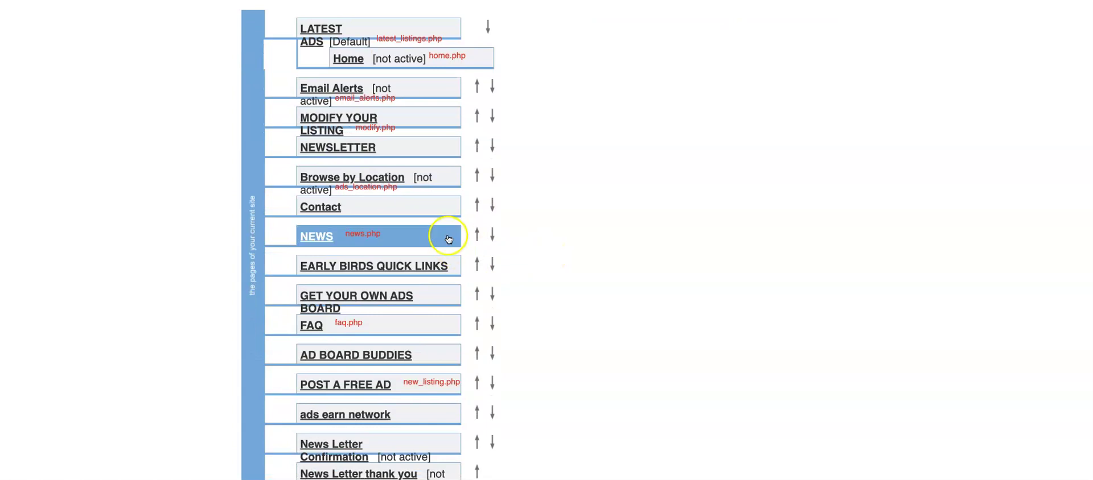
{"action": "scroll", "coordinate": [534, 367], "scroll_direction": "down", "scroll_amount": 1}
{"action": "scroll", "coordinate": [534, 367], "scroll_direction": "up", "scroll_amount": 6}
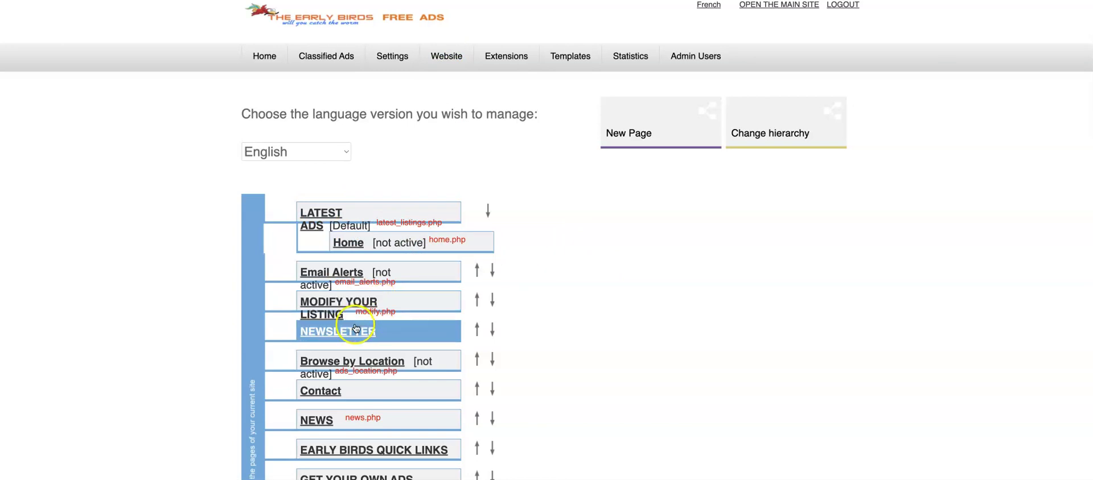
{"action": "left_click", "coordinate": [478, 329]}
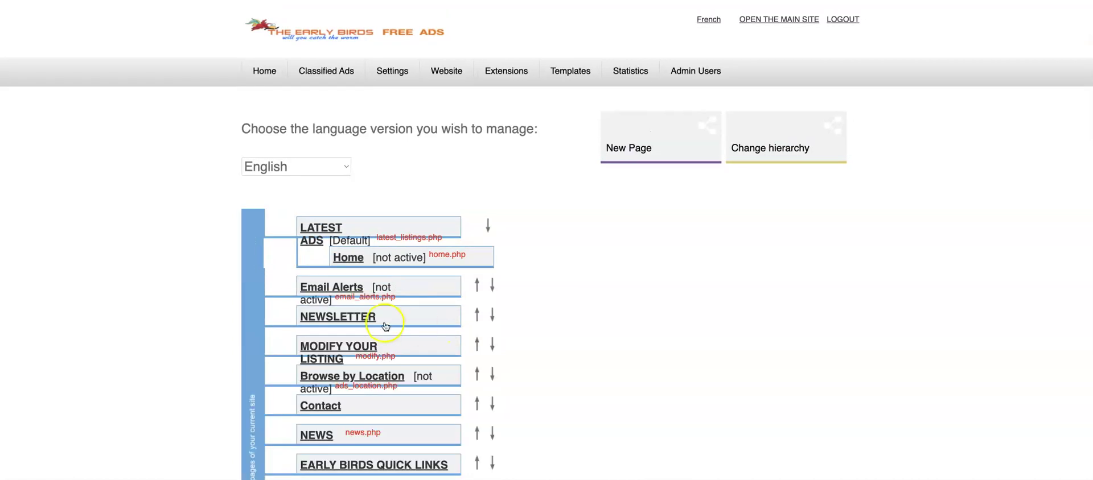
{"action": "left_click", "coordinate": [342, 321]}
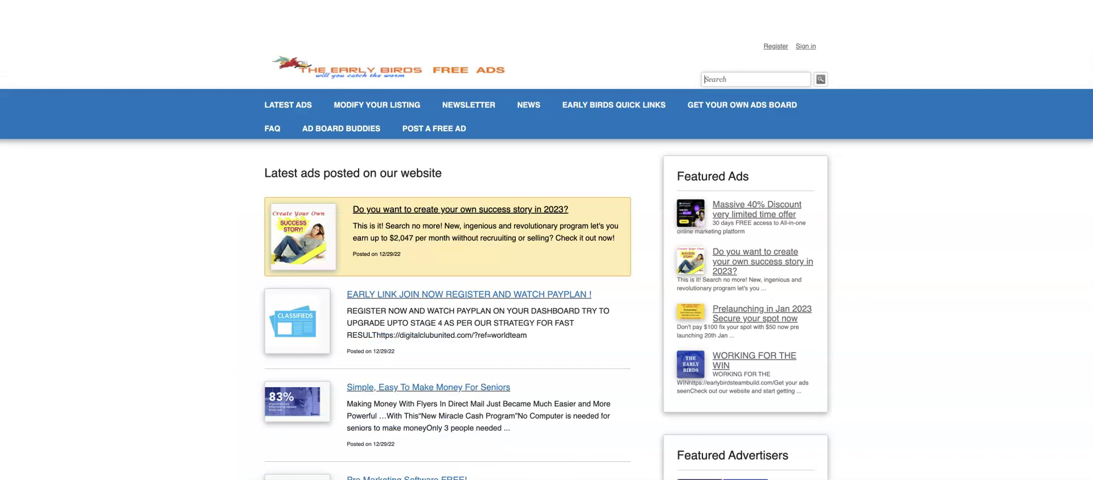
{"action": "left_click", "coordinate": [288, 106]}
{"action": "left_click", "coordinate": [290, 107]}
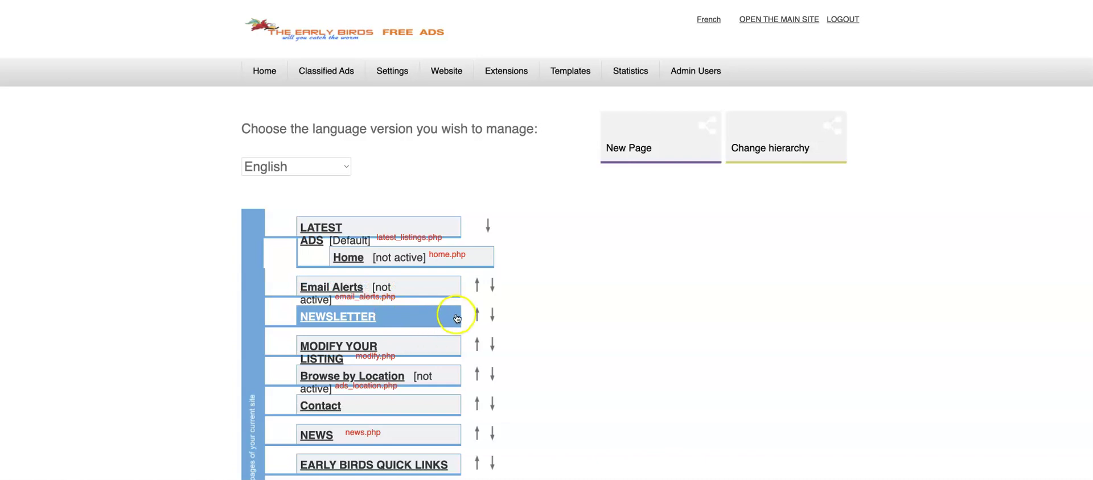
{"action": "left_click", "coordinate": [478, 343]}
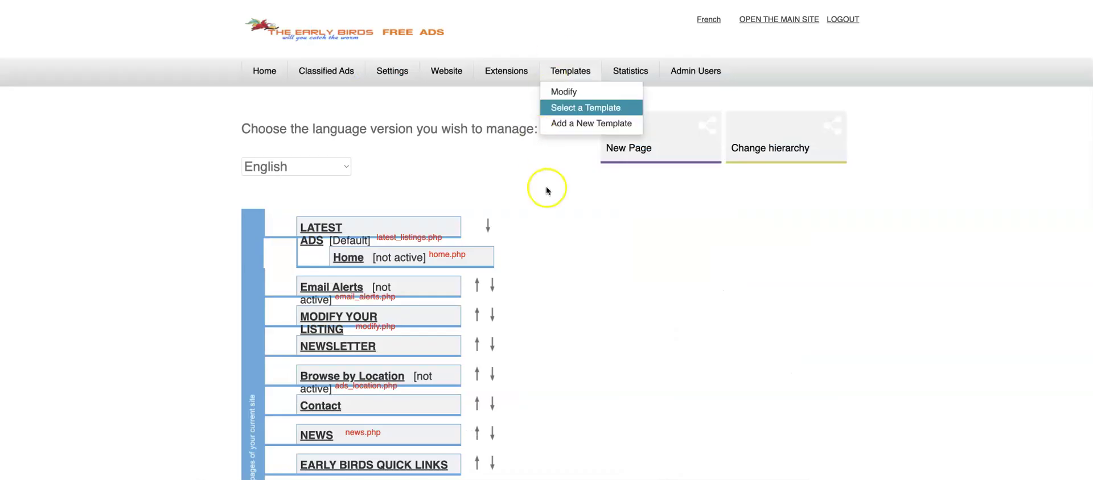
{"action": "scroll", "coordinate": [609, 305], "scroll_direction": "down", "scroll_amount": 5}
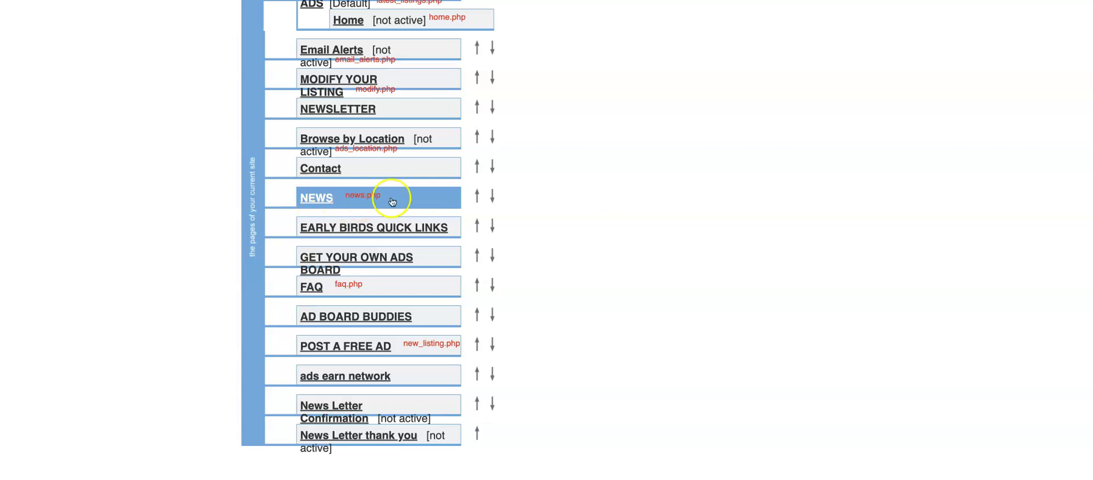
Set the NEWS page's 'Show only in bottom menu' setting to YES and save it
{"action": "left_click", "coordinate": [315, 198]}
{"action": "left_click", "coordinate": [352, 274]}
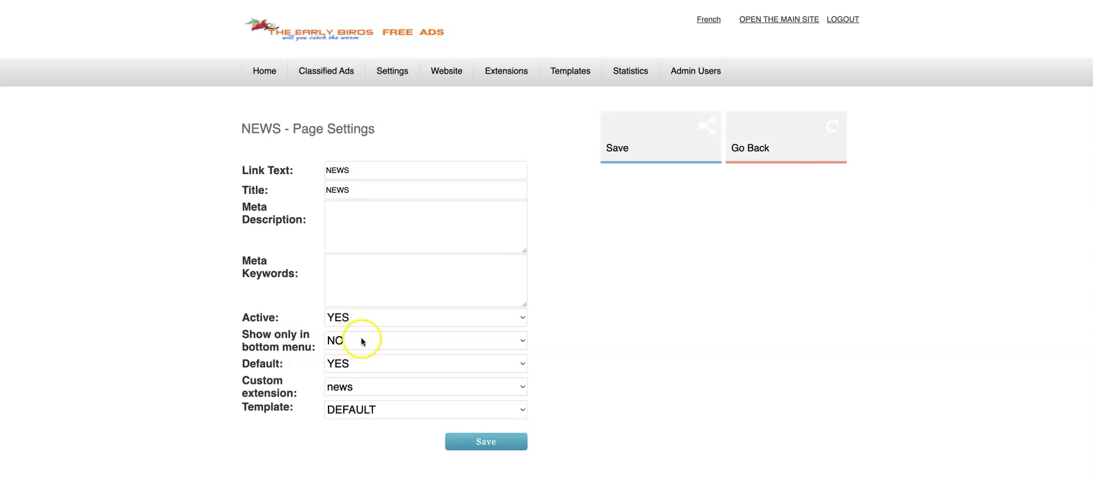
{"action": "left_click", "coordinate": [520, 342]}
{"action": "left_click", "coordinate": [462, 359]}
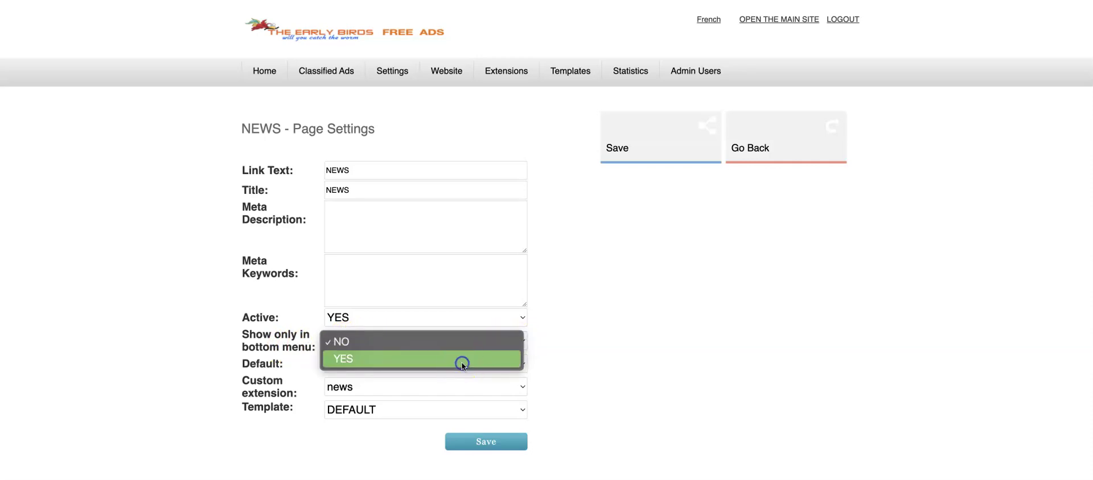
{"action": "left_click", "coordinate": [499, 442]}
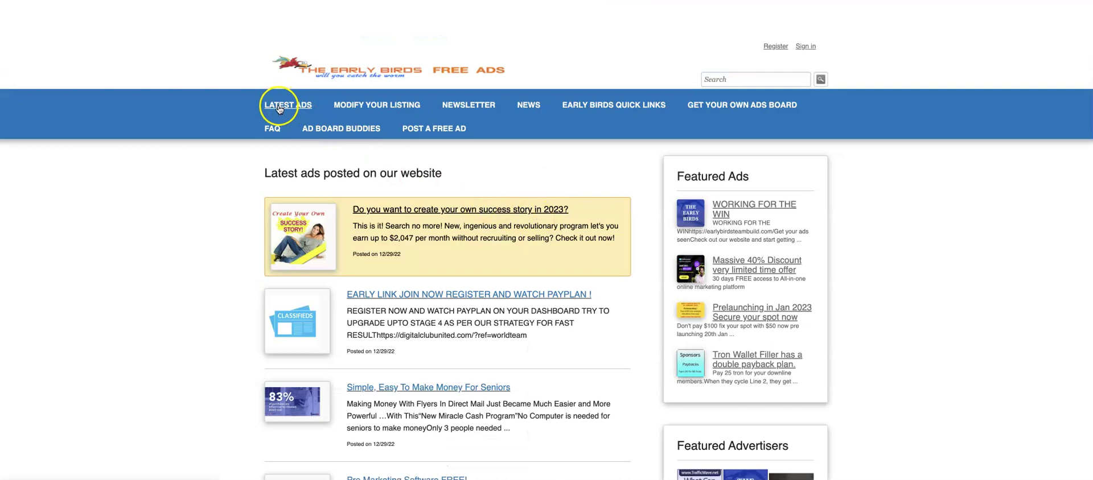
Reload the public site and confirm NEWS now appears only among the footer links
{"action": "left_click", "coordinate": [279, 109]}
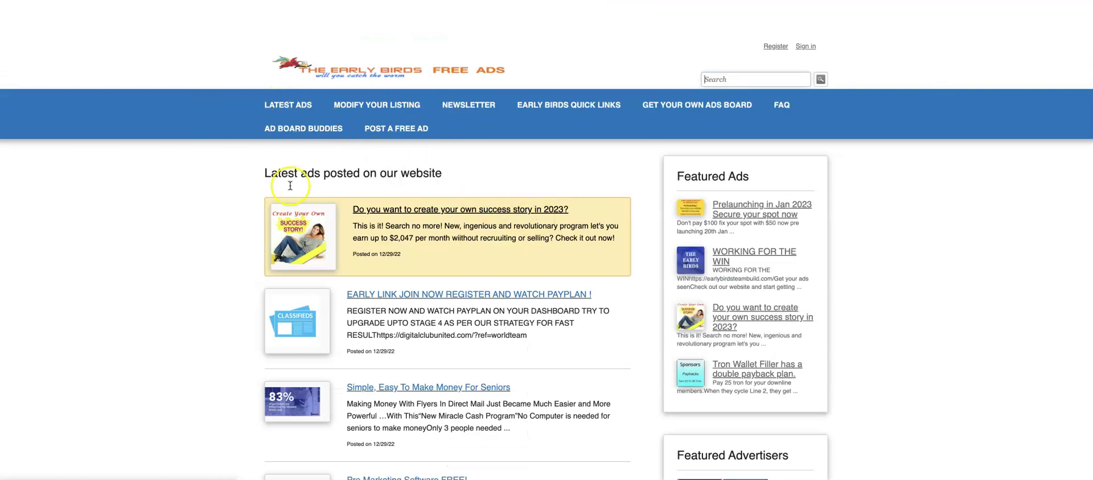
{"action": "scroll", "coordinate": [196, 288], "scroll_direction": "down", "scroll_amount": 20}
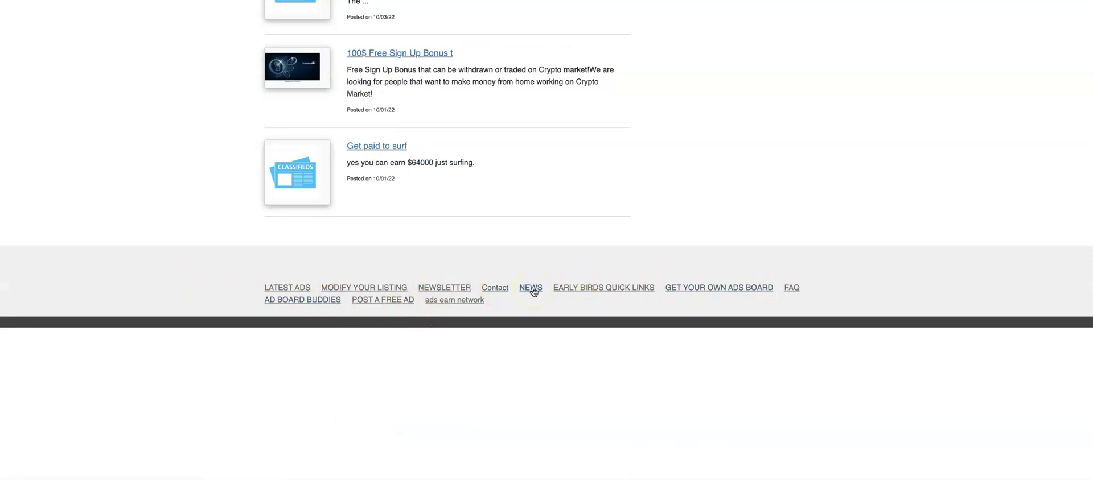
{"action": "scroll", "coordinate": [533, 292], "scroll_direction": "up", "scroll_amount": 15}
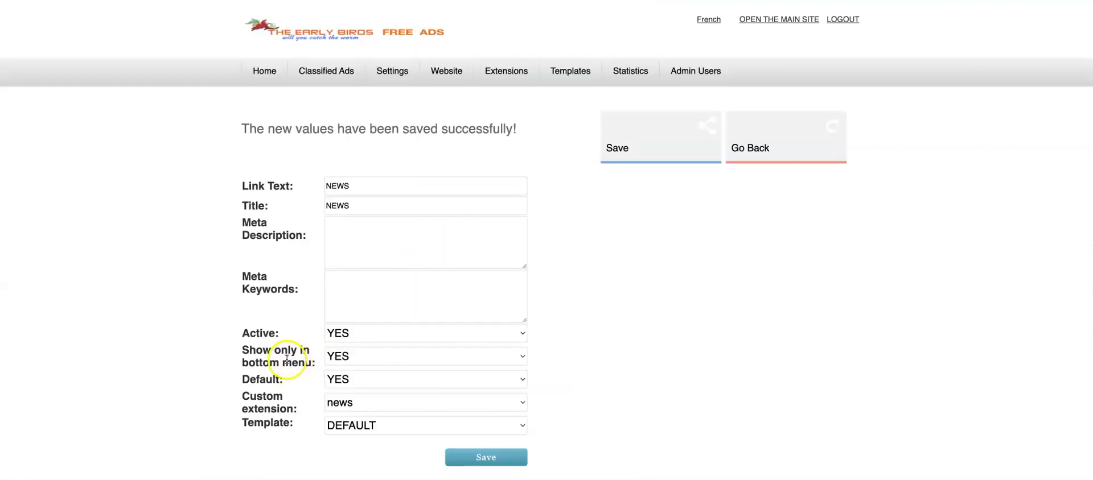
Change NEWS's 'Show only in bottom menu' back to NO and save
{"action": "left_click", "coordinate": [461, 358]}
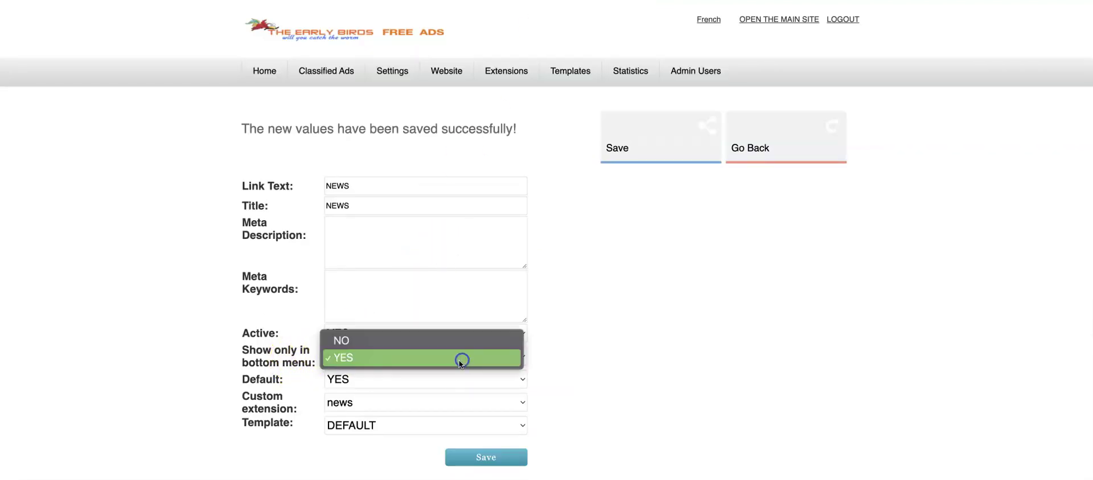
{"action": "left_click", "coordinate": [442, 341]}
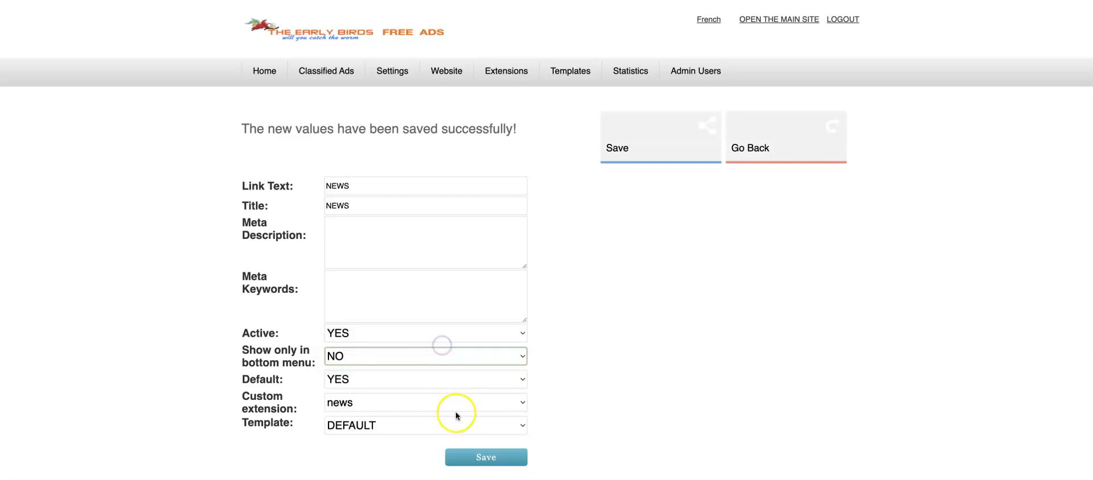
{"action": "left_click", "coordinate": [483, 462]}
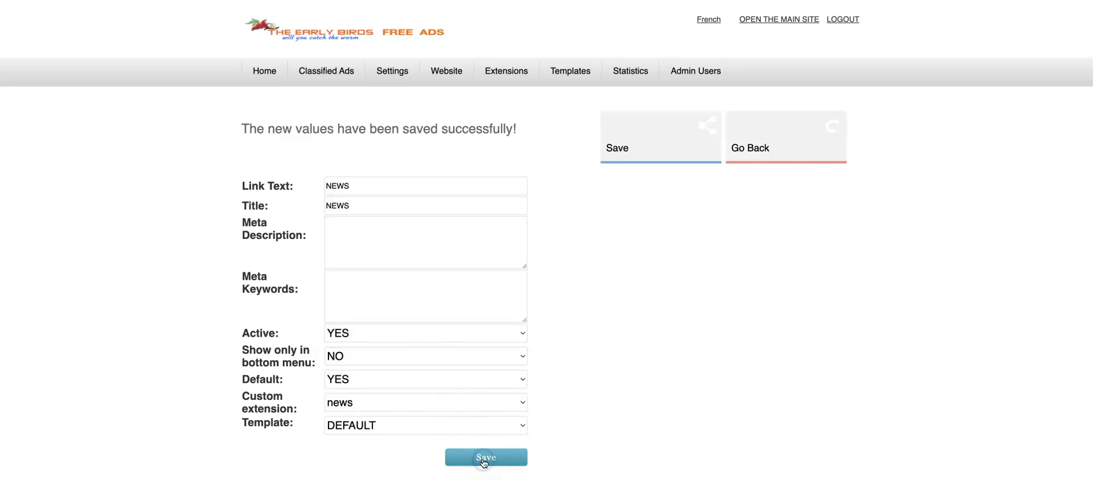
{"action": "left_click", "coordinate": [485, 431]}
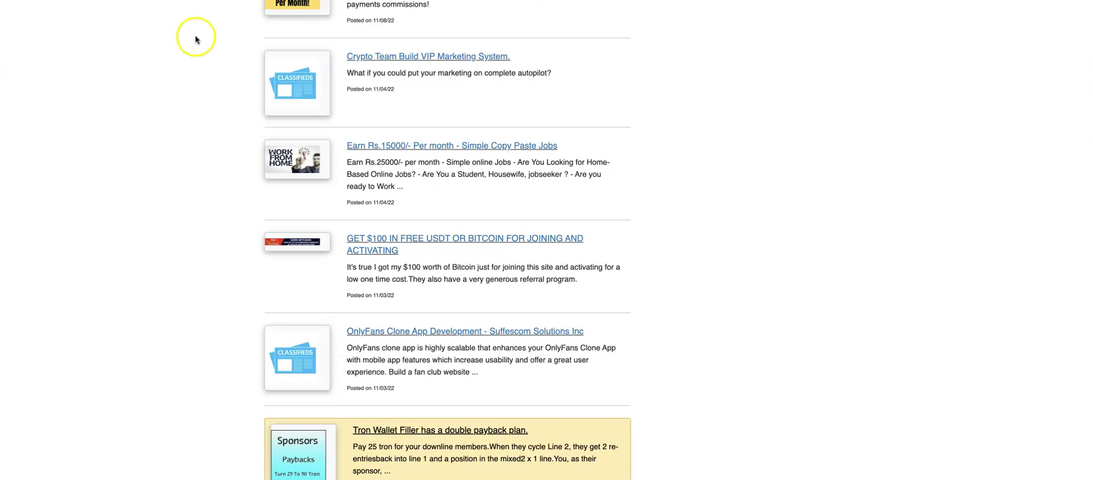
{"action": "scroll", "coordinate": [203, 88], "scroll_direction": "up", "scroll_amount": 10}
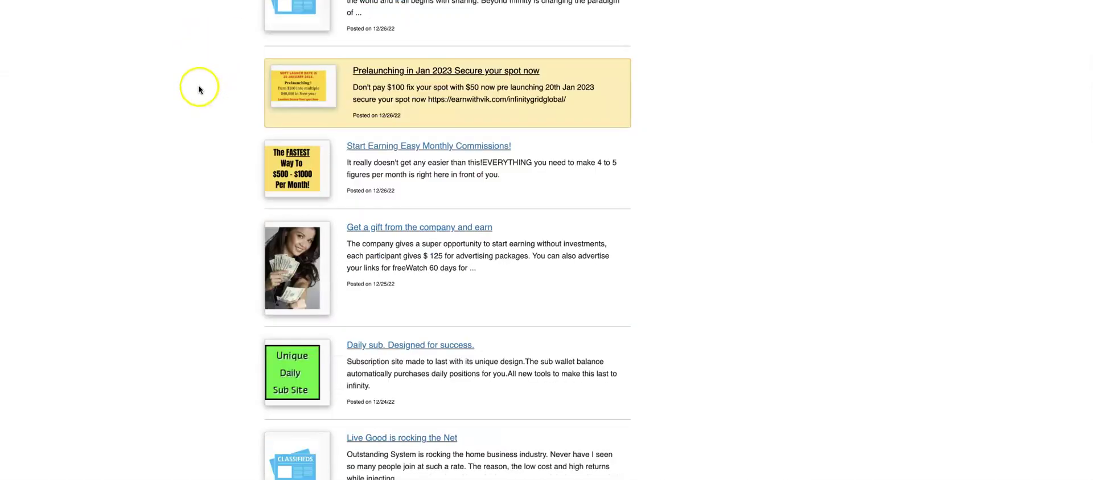
{"action": "scroll", "coordinate": [198, 89], "scroll_direction": "up", "scroll_amount": 8}
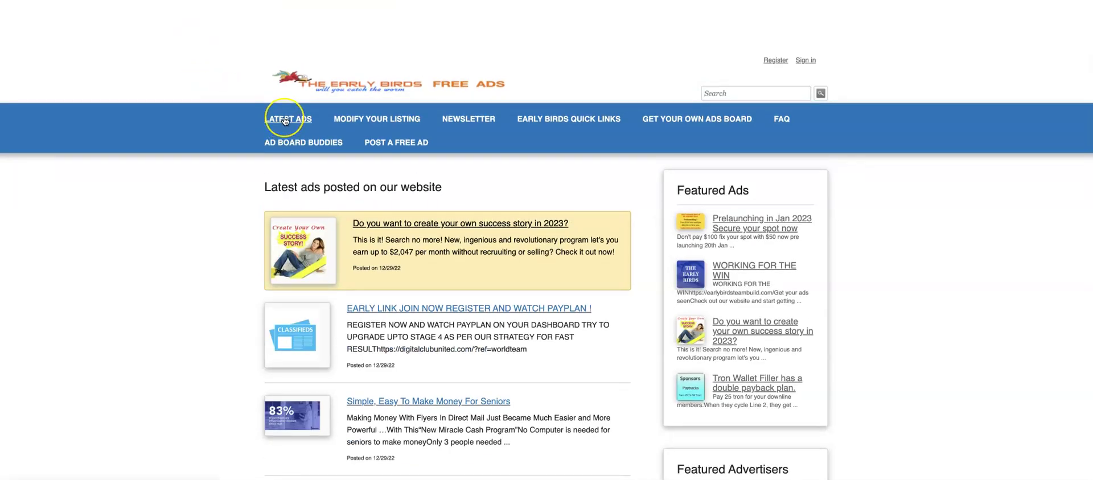
Reload the public ads page and confirm NEWS is back in the top navigation
{"action": "left_click", "coordinate": [284, 120]}
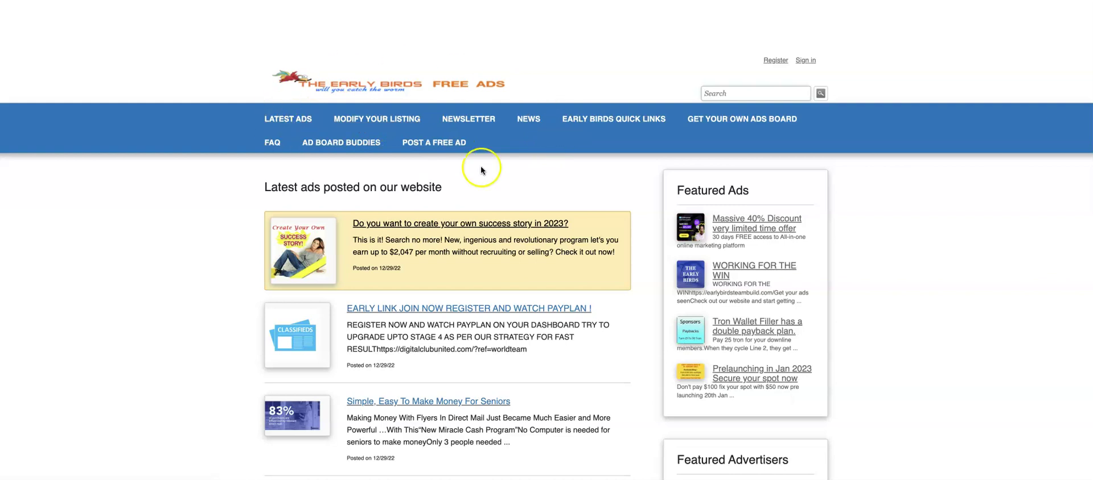
{"action": "scroll", "coordinate": [366, 176], "scroll_direction": "down", "scroll_amount": 1}
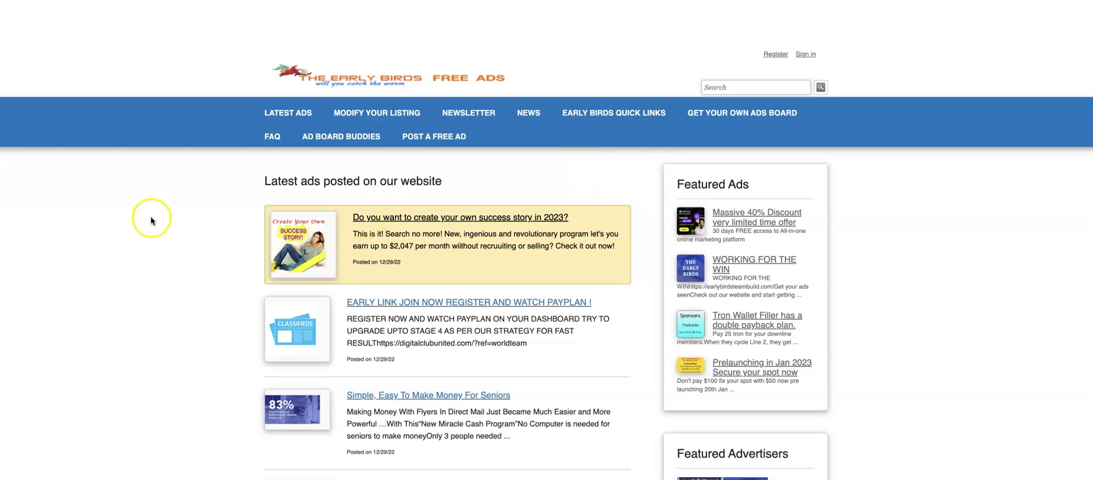
{"action": "scroll", "coordinate": [170, 220], "scroll_direction": "down", "scroll_amount": 2}
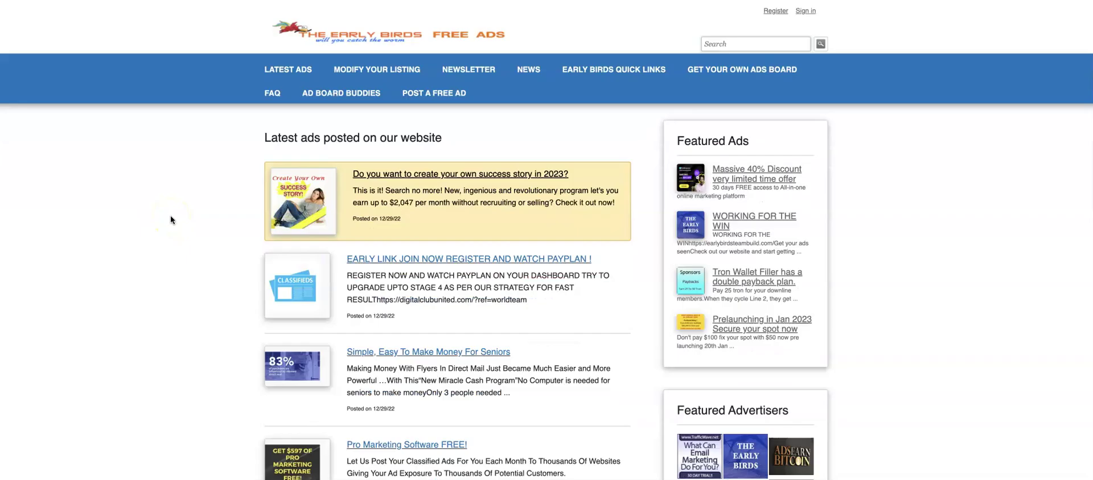
{"action": "scroll", "coordinate": [207, 194], "scroll_direction": "down", "scroll_amount": 15}
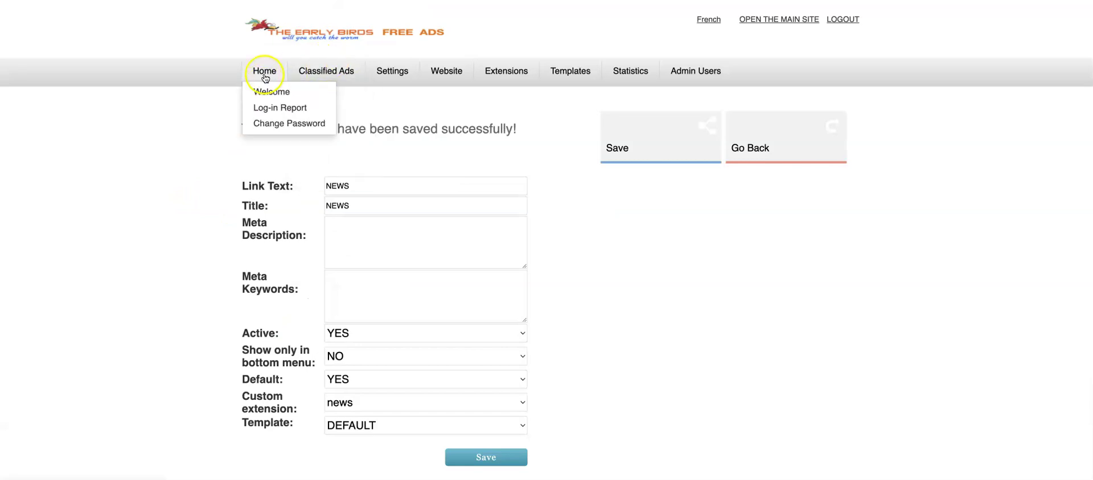
Return to the admin dashboard and open the Website > Management page list
{"action": "left_click", "coordinate": [264, 74]}
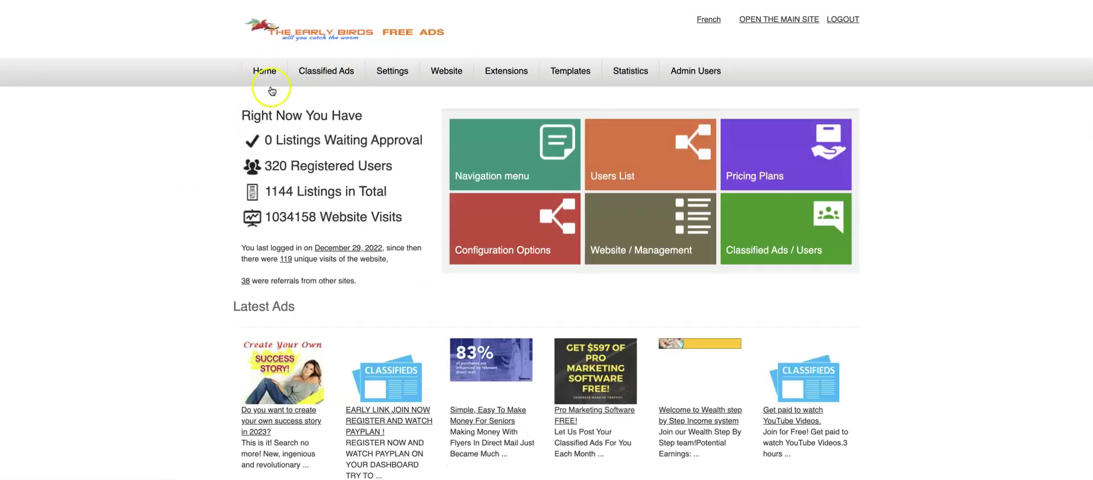
{"action": "mouse_move", "coordinate": [447, 68]}
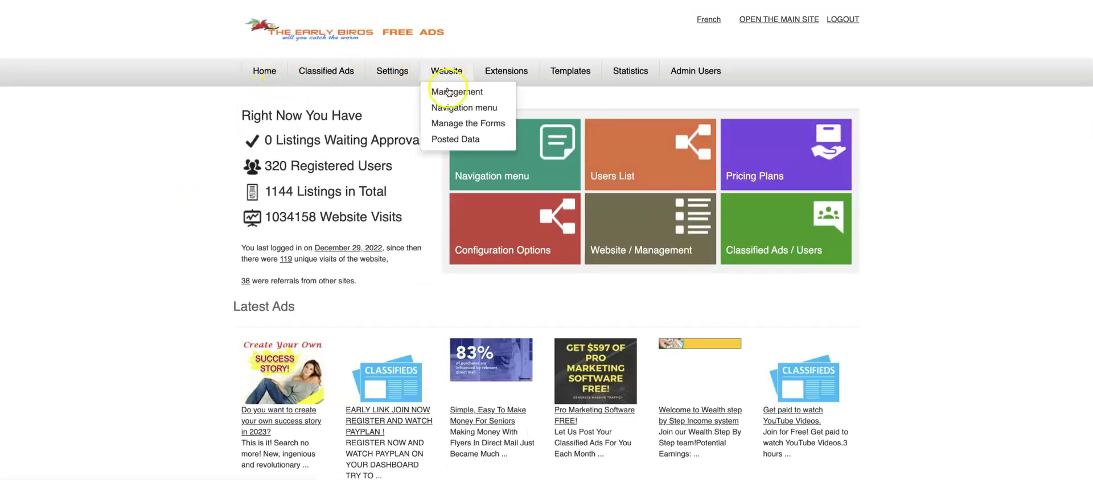
{"action": "left_click", "coordinate": [453, 94]}
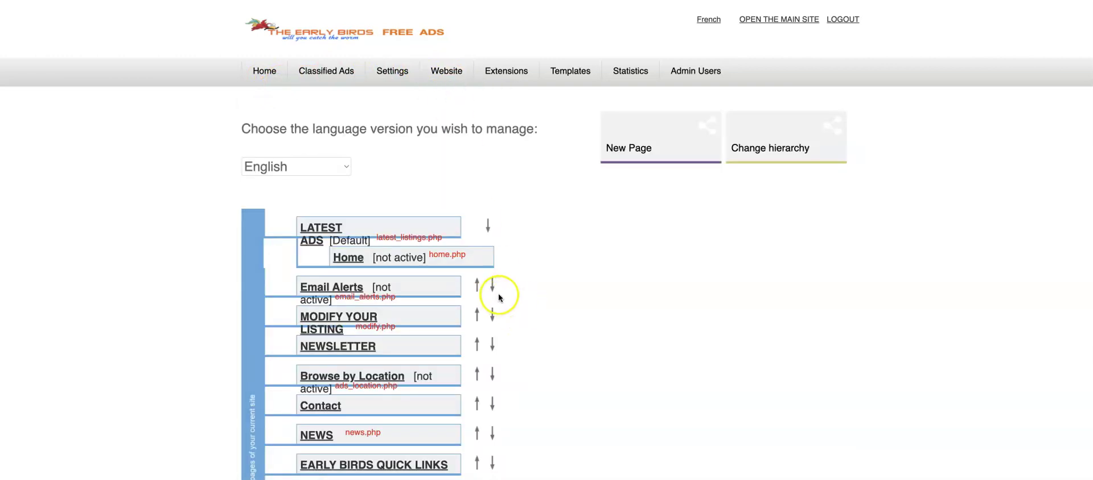
{"action": "scroll", "coordinate": [576, 282], "scroll_direction": "down", "scroll_amount": 1}
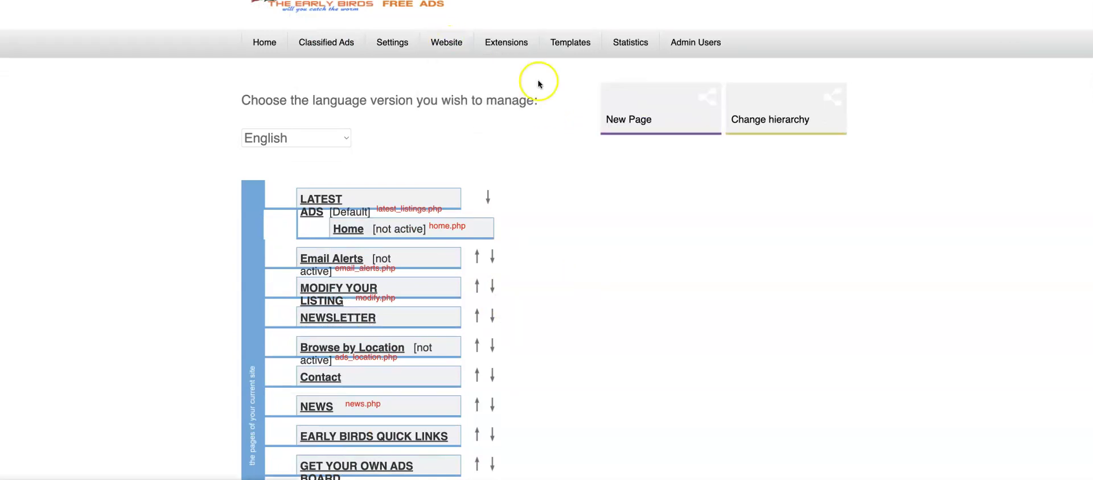
Add a new main page with 'test' as both its link text and title
{"action": "left_click", "coordinate": [624, 123]}
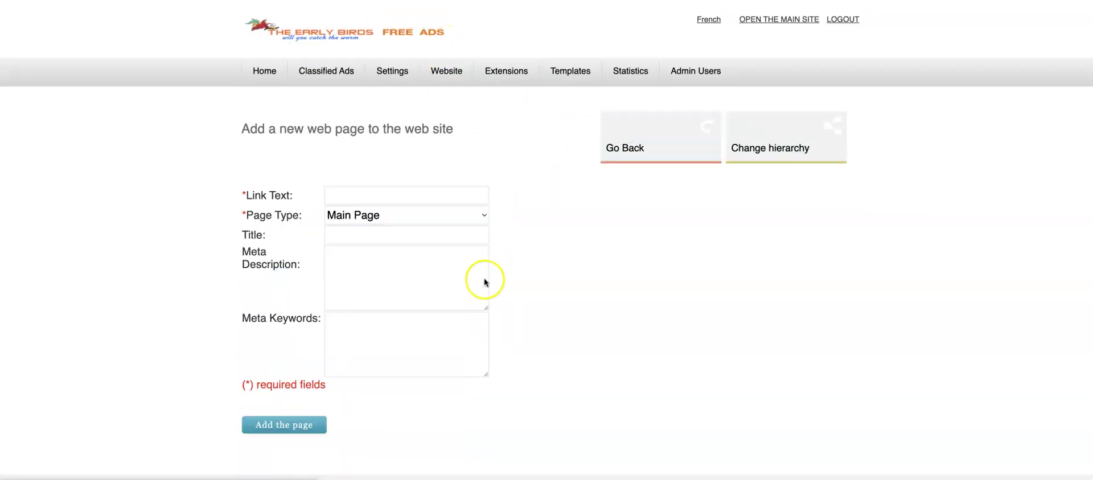
{"action": "left_click", "coordinate": [391, 198]}
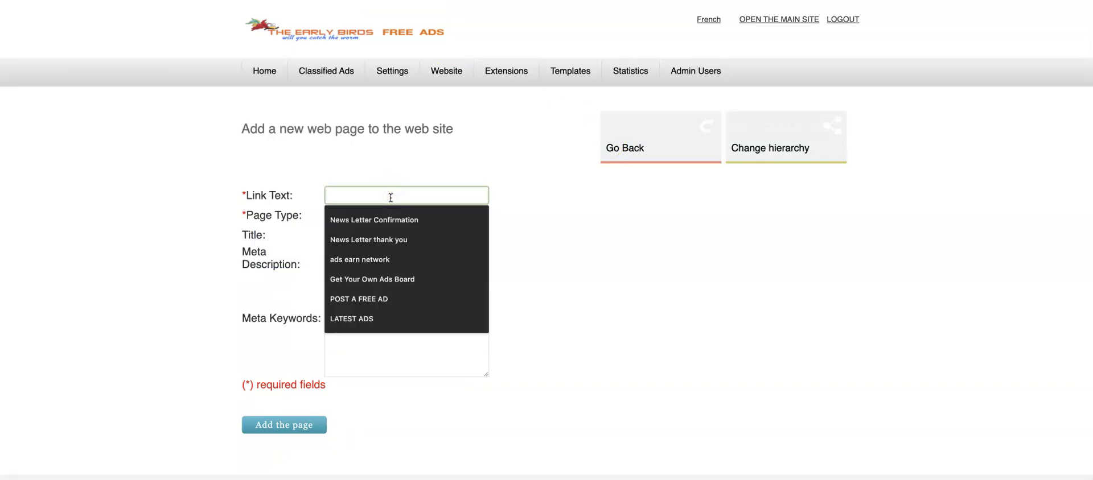
{"action": "type", "text": "test"}
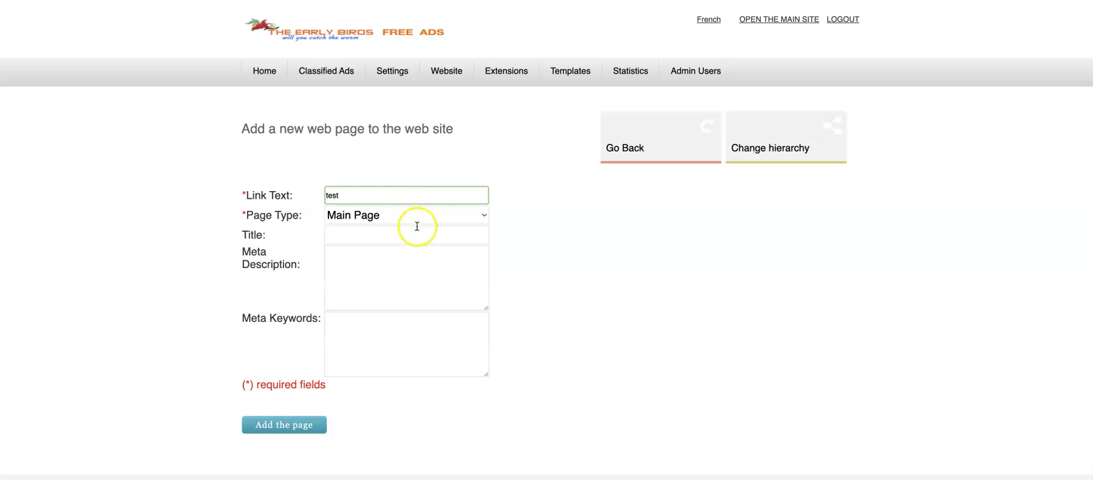
{"action": "left_click", "coordinate": [386, 232]}
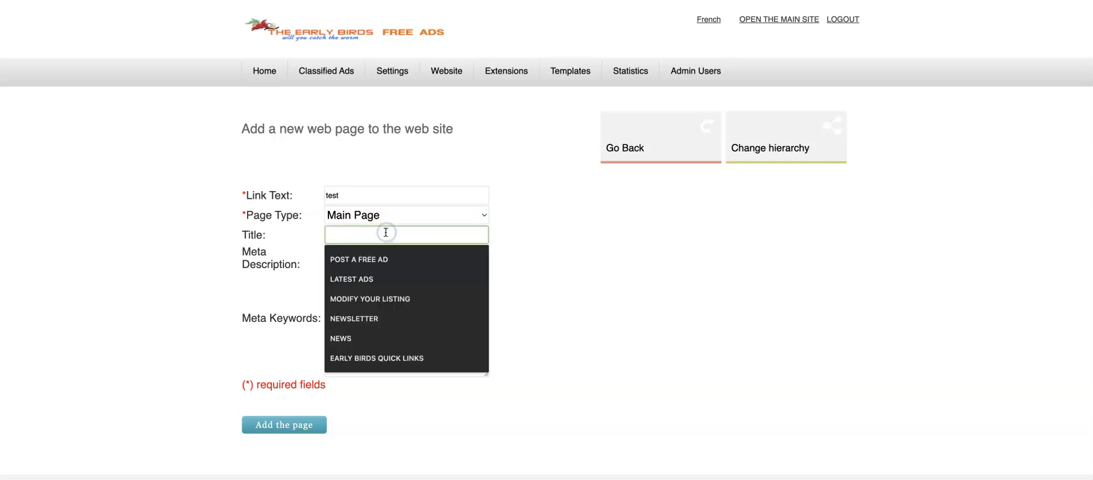
{"action": "type", "text": "test"}
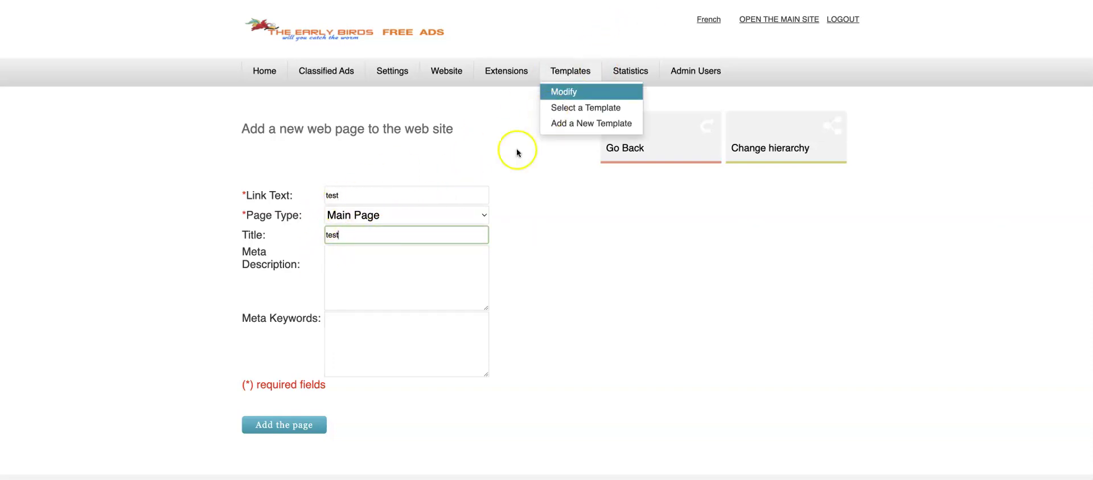
{"action": "left_click", "coordinate": [357, 334]}
{"action": "left_click", "coordinate": [278, 430]}
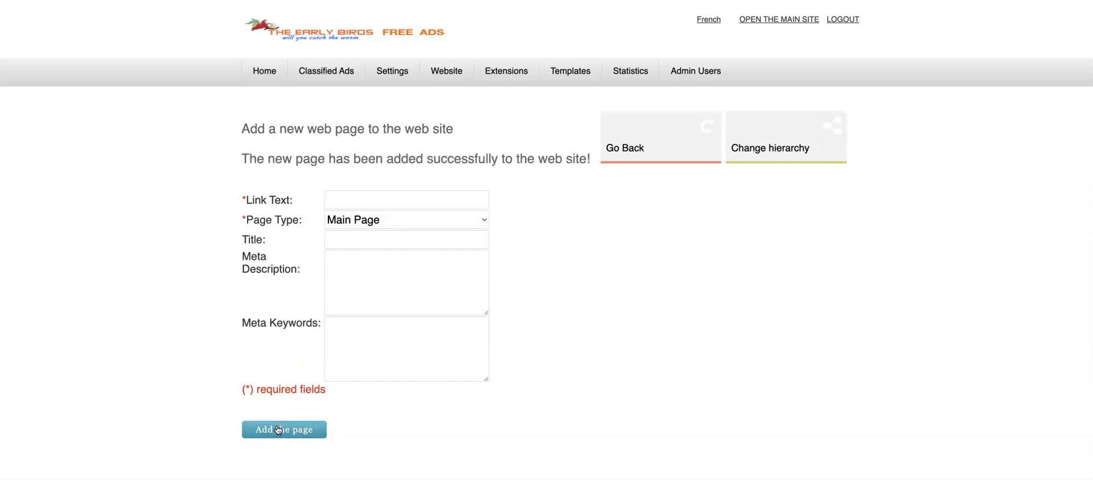
Back in the page list, set the test page's 'Show only in bottom menu' to YES and save
{"action": "left_click", "coordinate": [636, 140]}
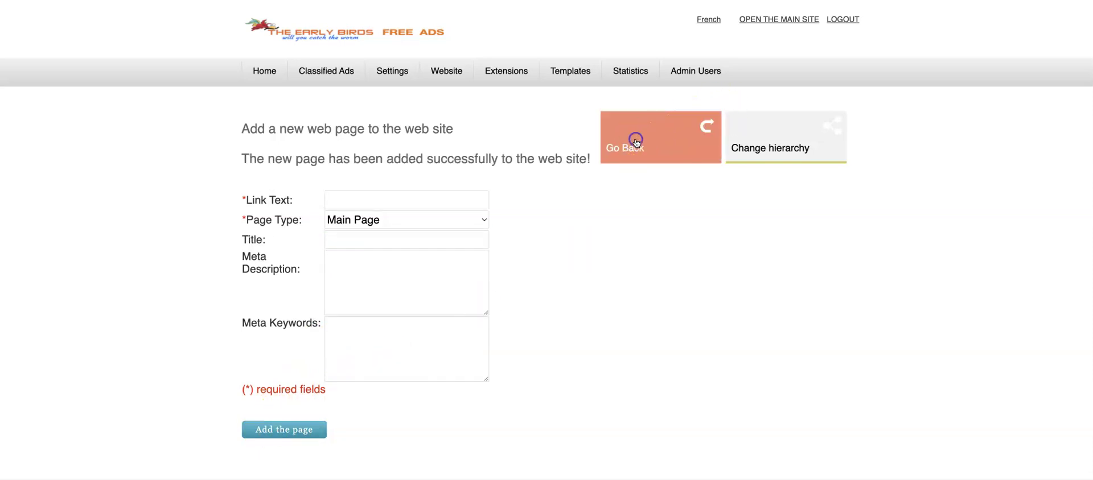
{"action": "scroll", "coordinate": [598, 226], "scroll_direction": "down", "scroll_amount": 2}
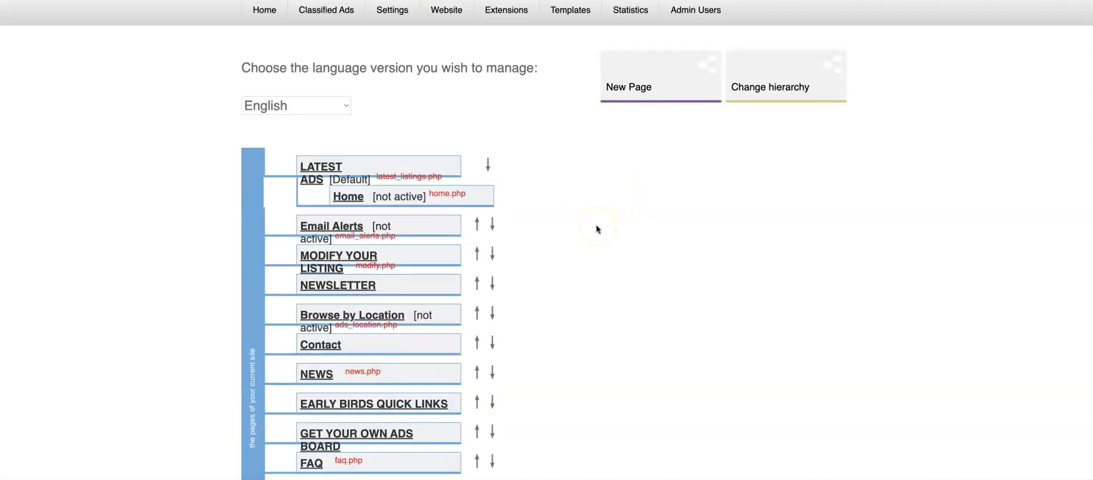
{"action": "scroll", "coordinate": [597, 229], "scroll_direction": "down", "scroll_amount": 4}
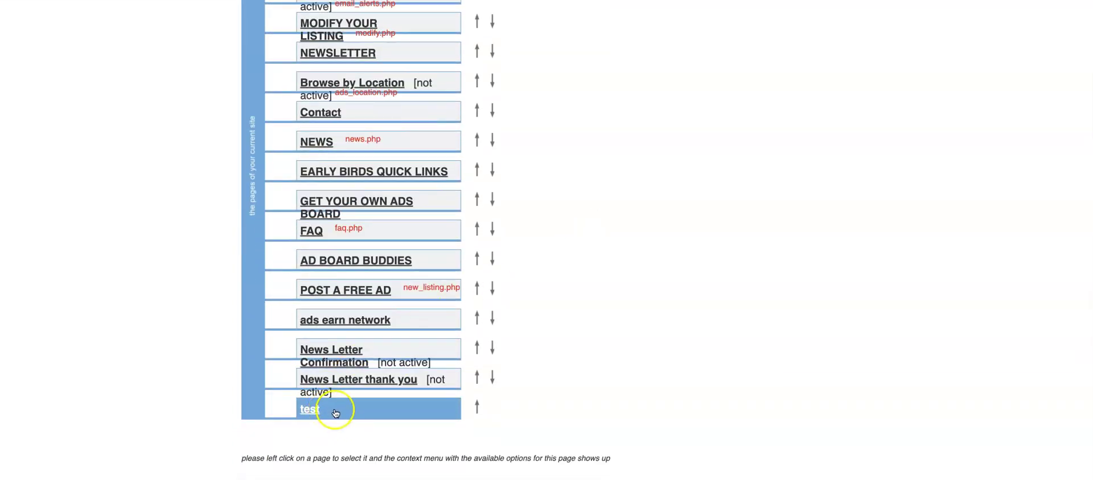
{"action": "left_click", "coordinate": [319, 411]}
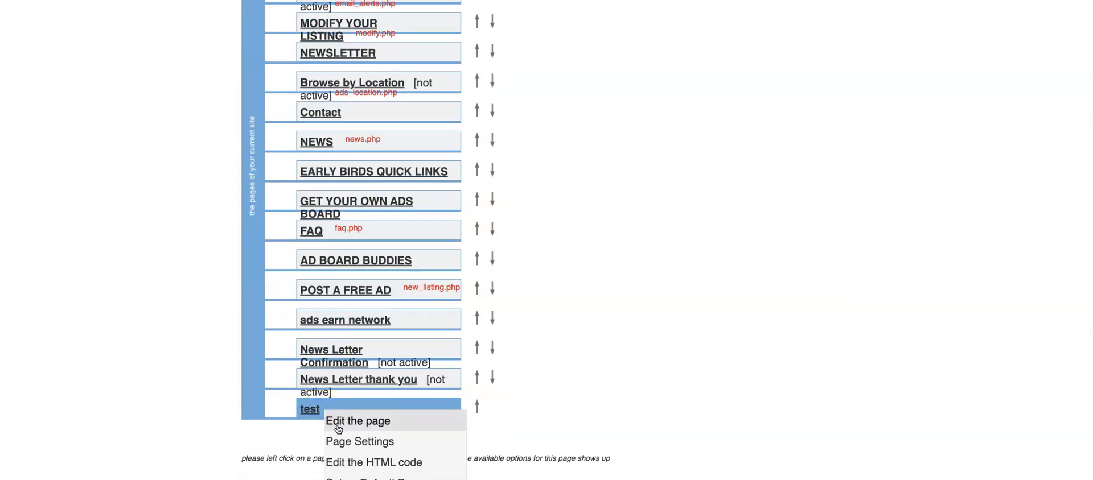
{"action": "left_click", "coordinate": [356, 442]}
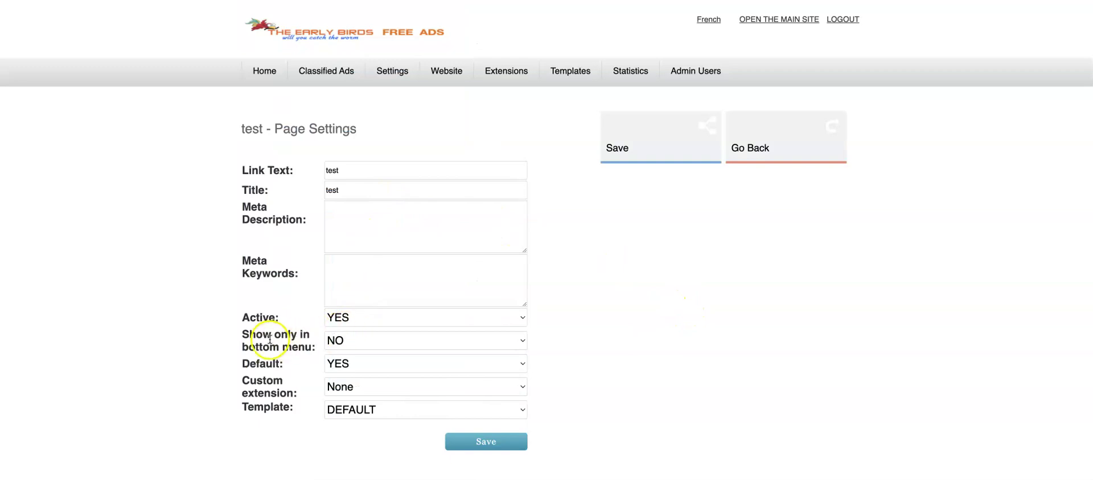
{"action": "left_click", "coordinate": [365, 348]}
{"action": "left_click", "coordinate": [429, 358]}
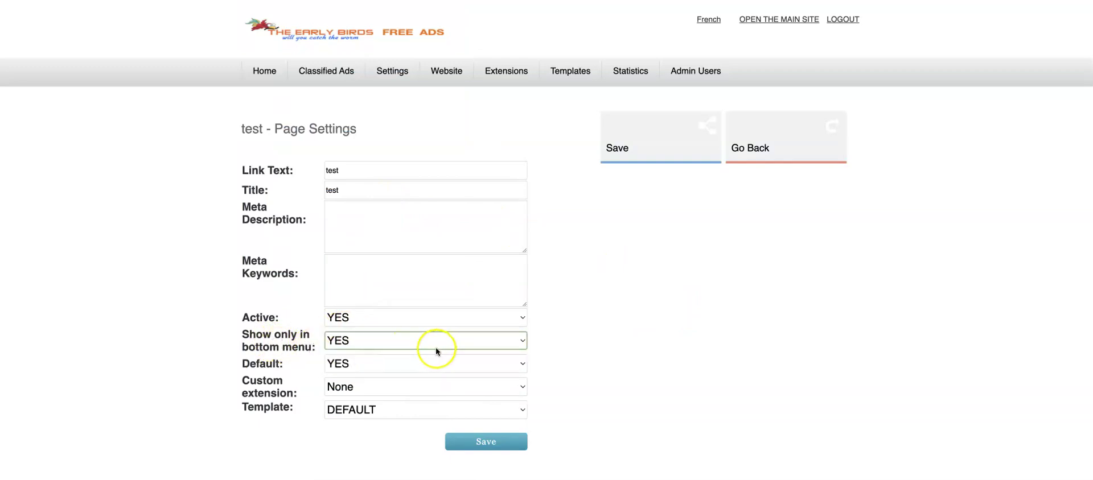
{"action": "left_click", "coordinate": [472, 442]}
{"action": "left_click", "coordinate": [476, 443]}
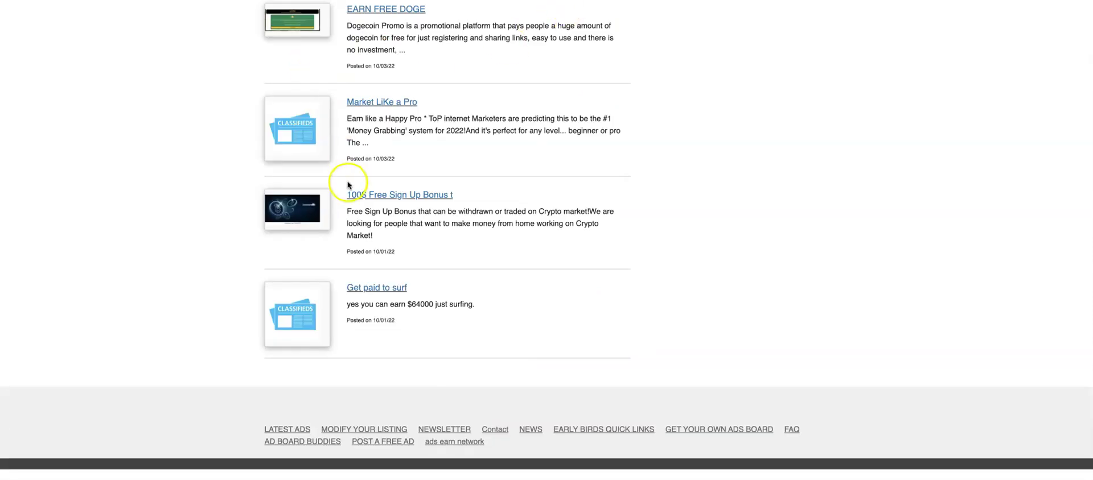
Reload the public site and open the still-empty test page from its footer link
{"action": "scroll", "coordinate": [336, 176], "scroll_direction": "up", "scroll_amount": 10}
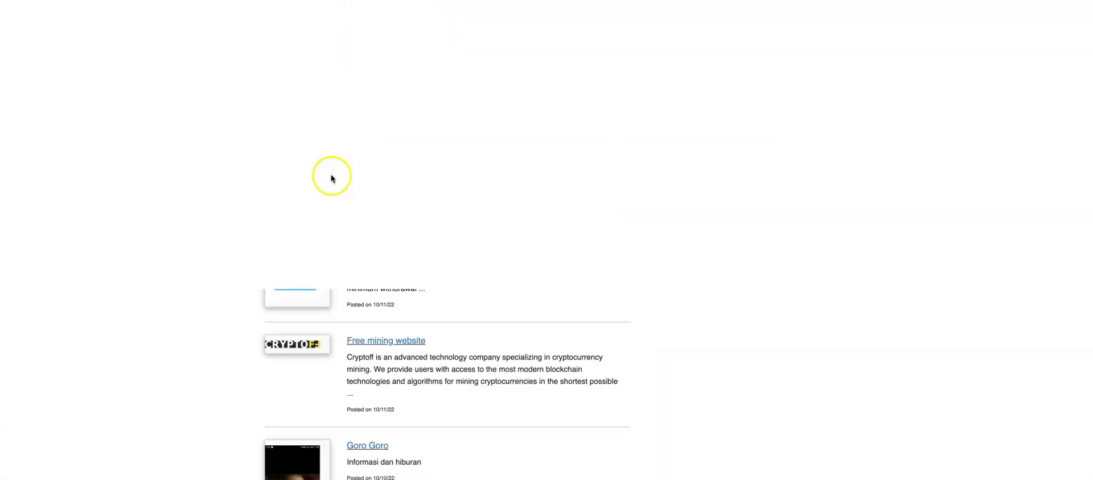
{"action": "scroll", "coordinate": [307, 167], "scroll_direction": "up", "scroll_amount": 10}
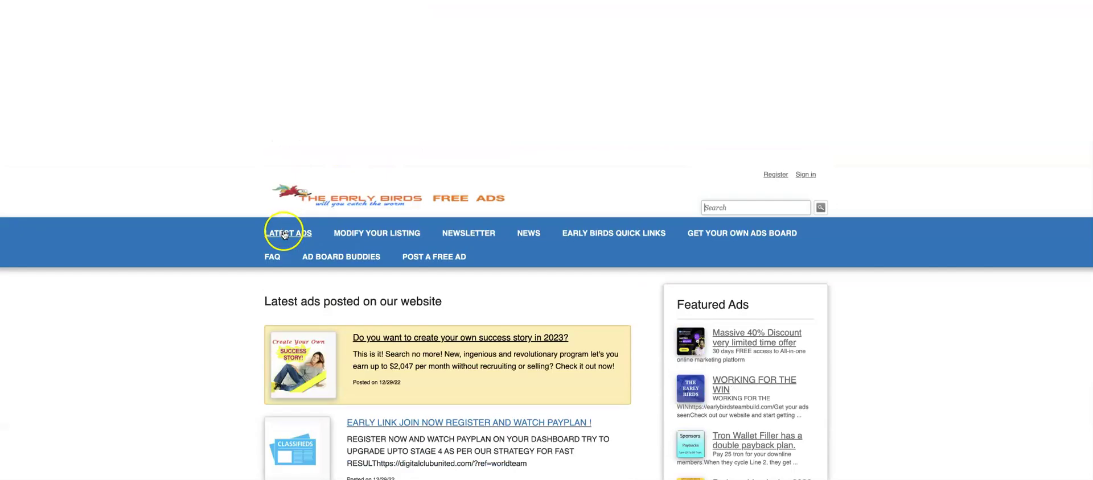
{"action": "scroll", "coordinate": [286, 231], "scroll_direction": "down", "scroll_amount": 3}
{"action": "scroll", "coordinate": [480, 101], "scroll_direction": "up", "scroll_amount": 1}
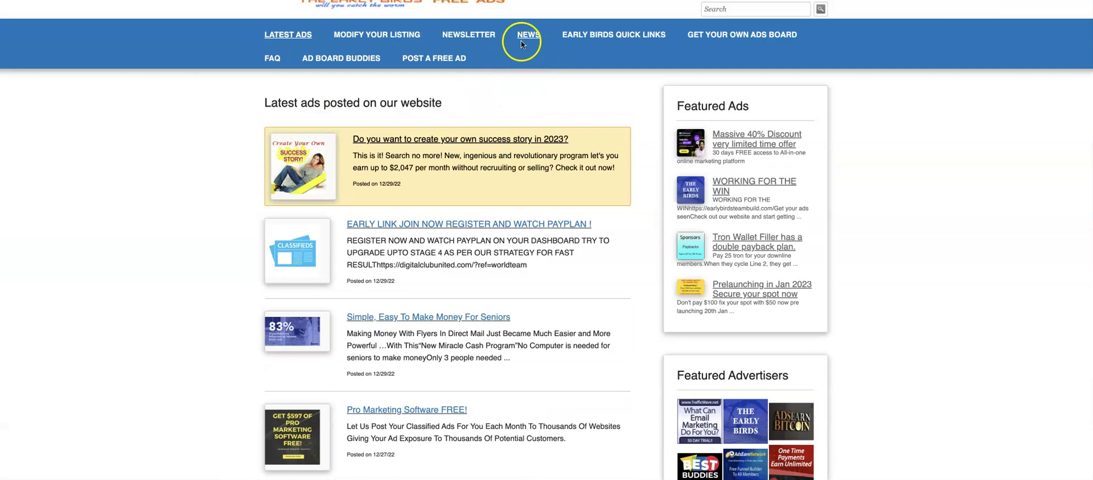
{"action": "left_click", "coordinate": [286, 36]}
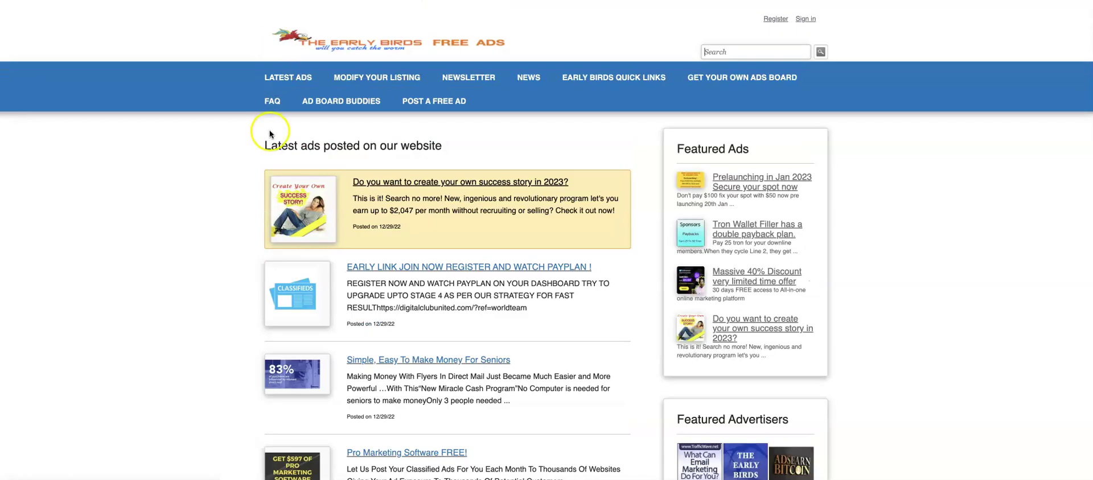
{"action": "scroll", "coordinate": [273, 127], "scroll_direction": "down", "scroll_amount": 10}
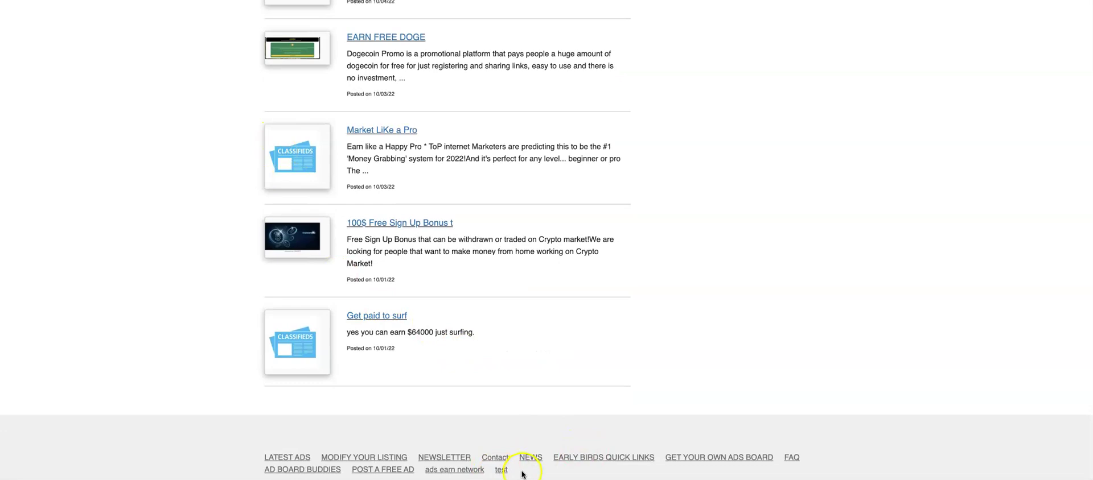
{"action": "left_click", "coordinate": [500, 471]}
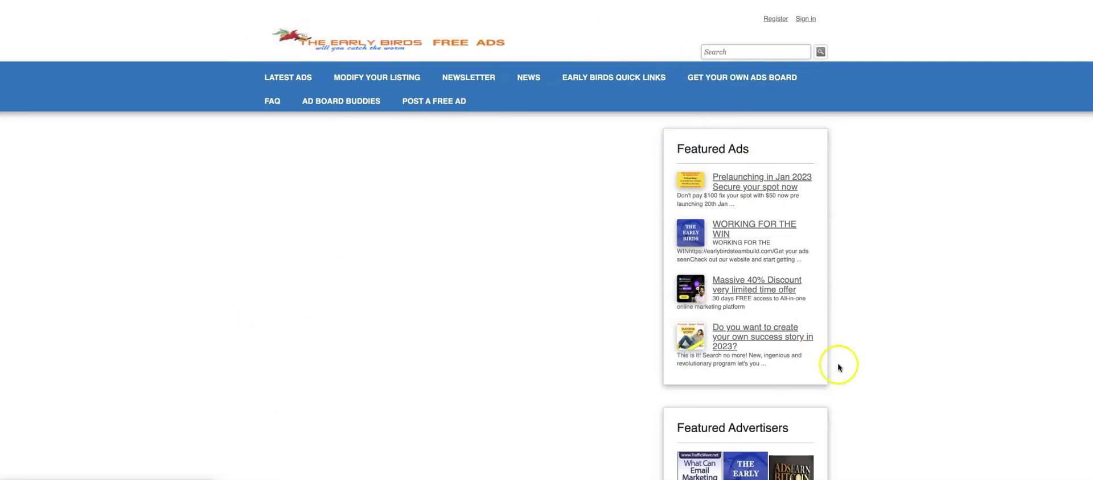
{"action": "scroll", "coordinate": [868, 378], "scroll_direction": "down", "scroll_amount": 1}
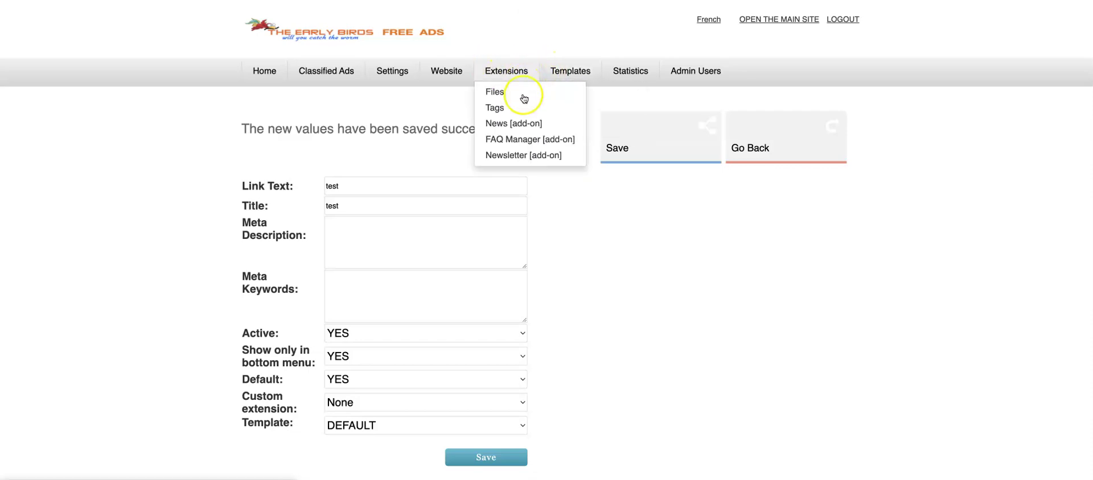
From Website > Management, open the test page's HTML code editor
{"action": "mouse_move", "coordinate": [464, 78]}
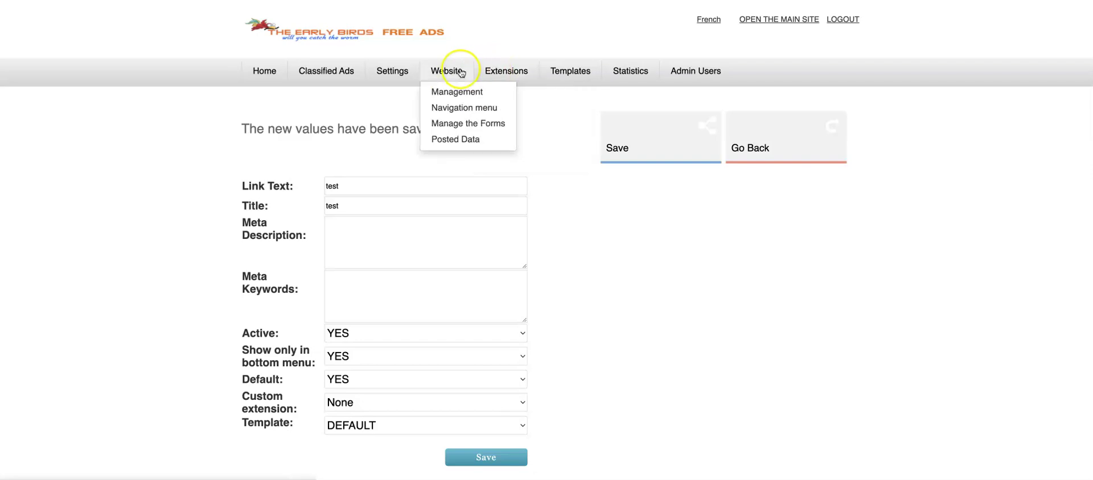
{"action": "left_click", "coordinate": [457, 94]}
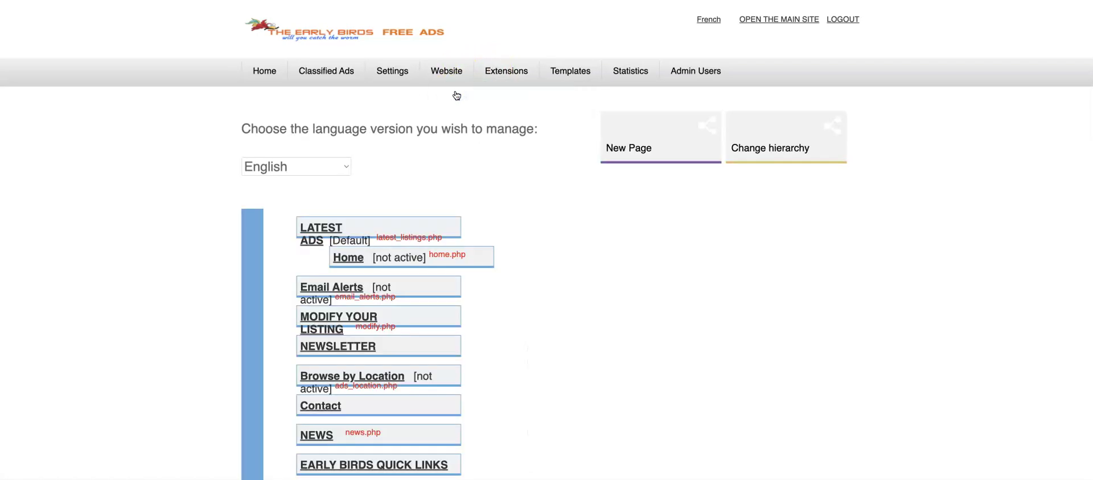
{"action": "scroll", "coordinate": [656, 302], "scroll_direction": "down", "scroll_amount": 5}
{"action": "scroll", "coordinate": [656, 303], "scroll_direction": "down", "scroll_amount": 1}
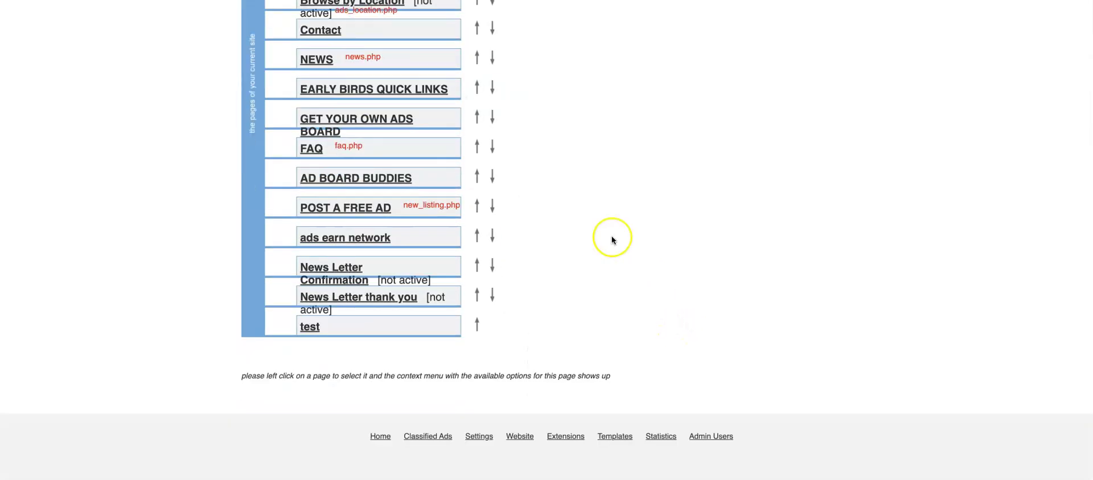
{"action": "left_click", "coordinate": [310, 334]}
{"action": "left_click", "coordinate": [310, 329]}
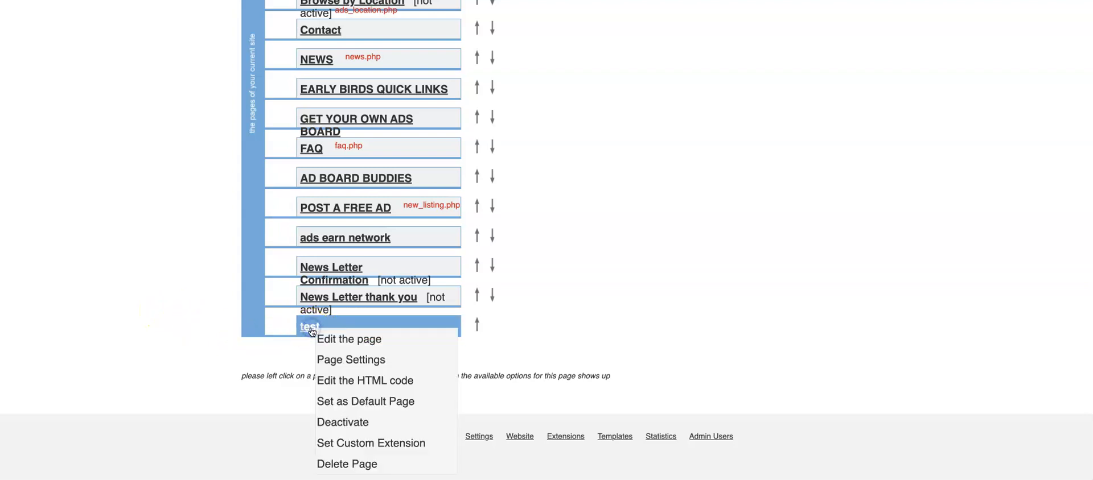
{"action": "left_click", "coordinate": [371, 381]}
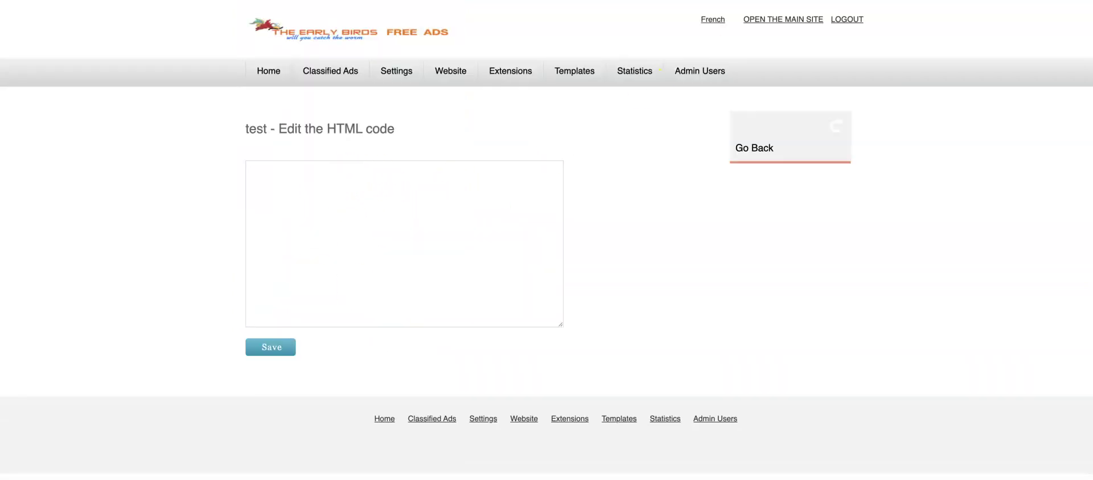
Glance at the public site, then return to the page list and open the ads earn network page's options
{"action": "left_click", "coordinate": [512, 0]}
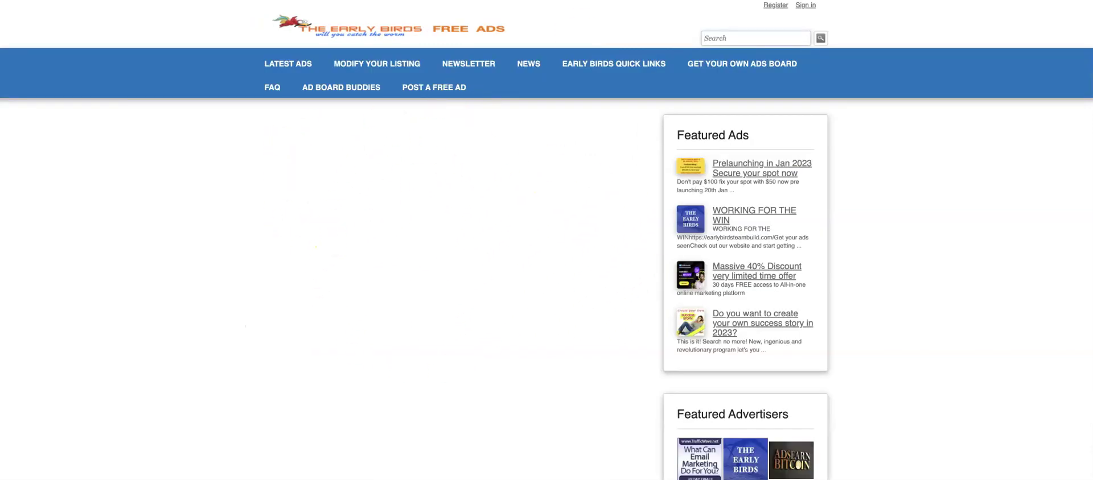
{"action": "left_click", "coordinate": [569, 0]}
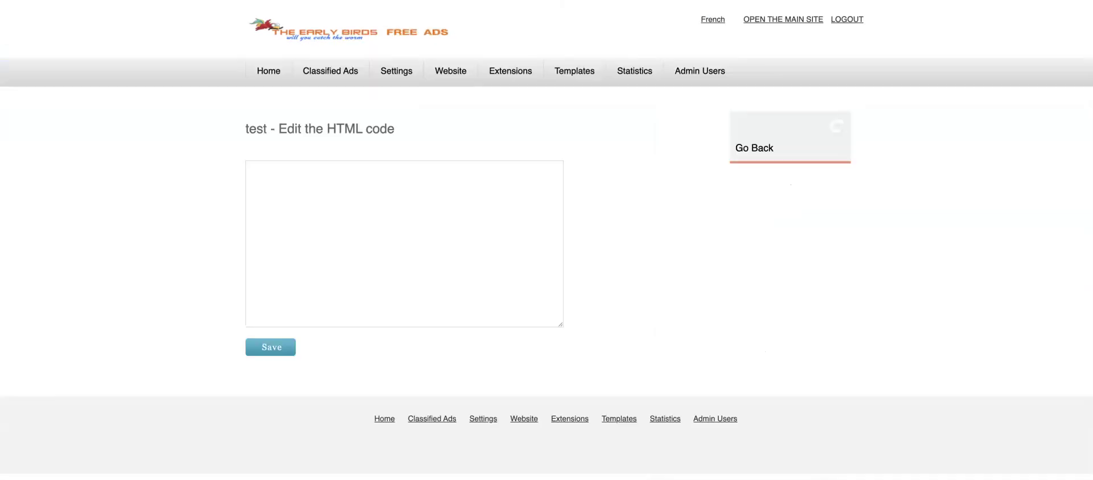
{"action": "left_click", "coordinate": [763, 149]}
{"action": "scroll", "coordinate": [614, 341], "scroll_direction": "down", "scroll_amount": 5}
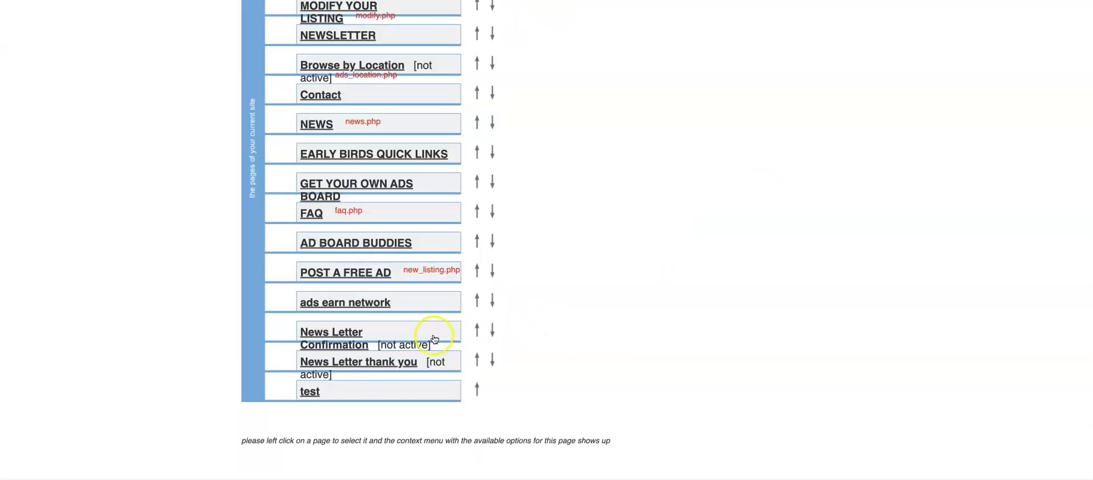
{"action": "left_click", "coordinate": [359, 306]}
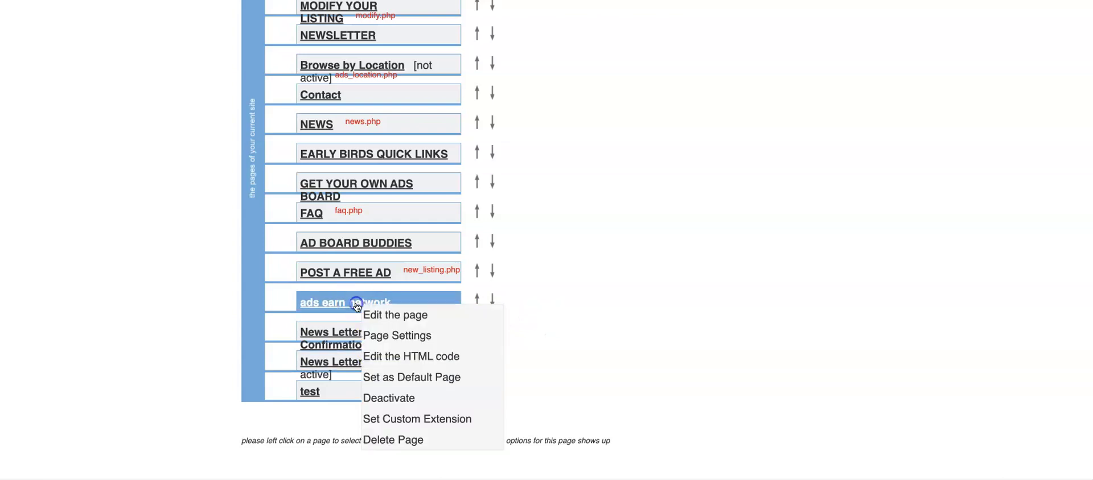
Open the ads earn network page's HTML code, enlarge the box, and copy all the code
{"action": "left_click", "coordinate": [389, 361]}
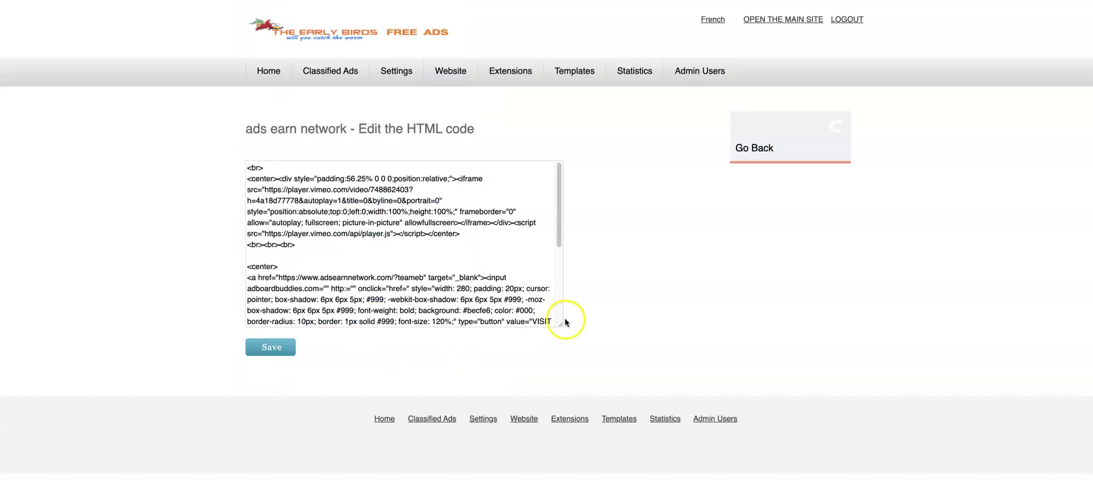
{"action": "left_click_drag", "start_coordinate": [560, 334], "coordinate": [664, 435]}
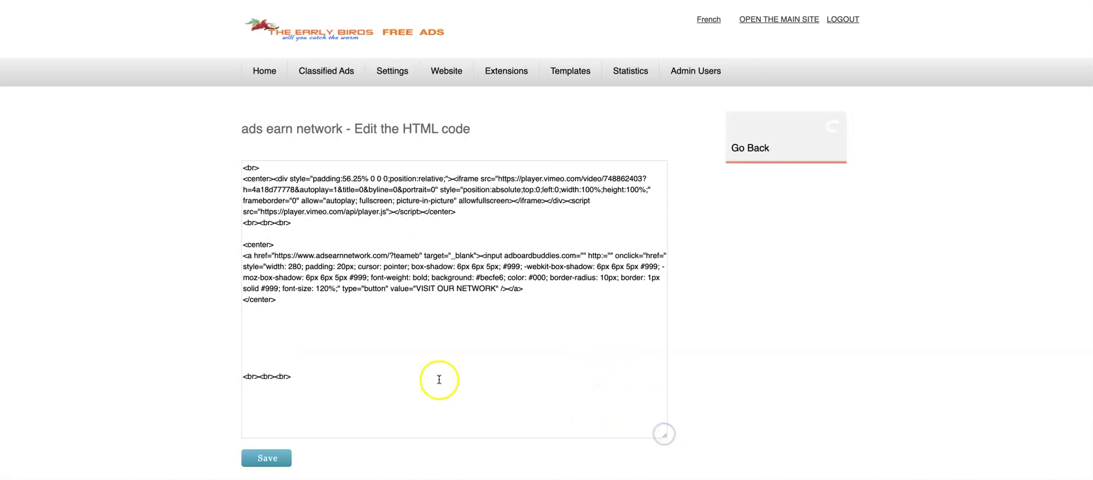
{"action": "scroll", "coordinate": [434, 373], "scroll_direction": "down", "scroll_amount": 3}
{"action": "left_click_drag", "start_coordinate": [349, 295], "coordinate": [246, 78]}
{"action": "right_click", "coordinate": [268, 89]}
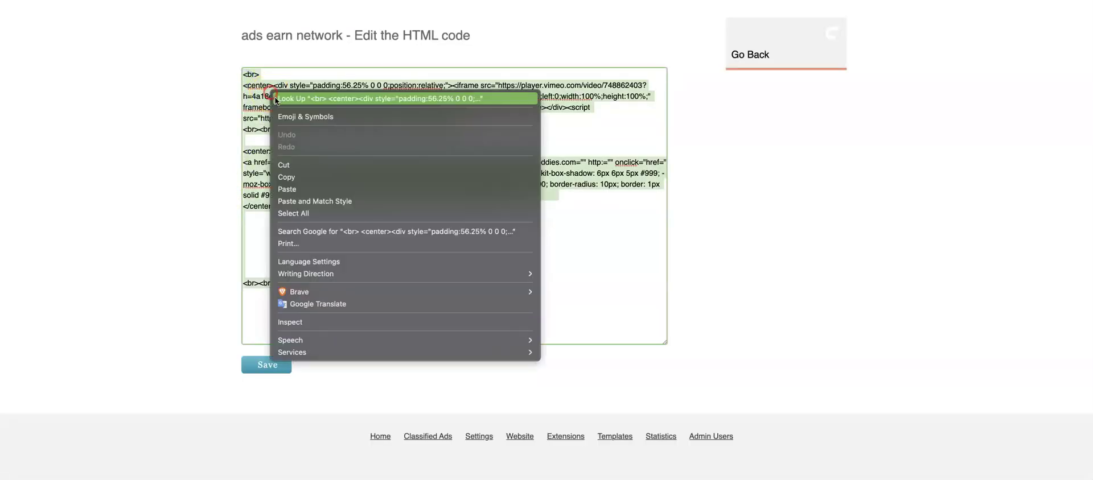
{"action": "left_click", "coordinate": [293, 177]}
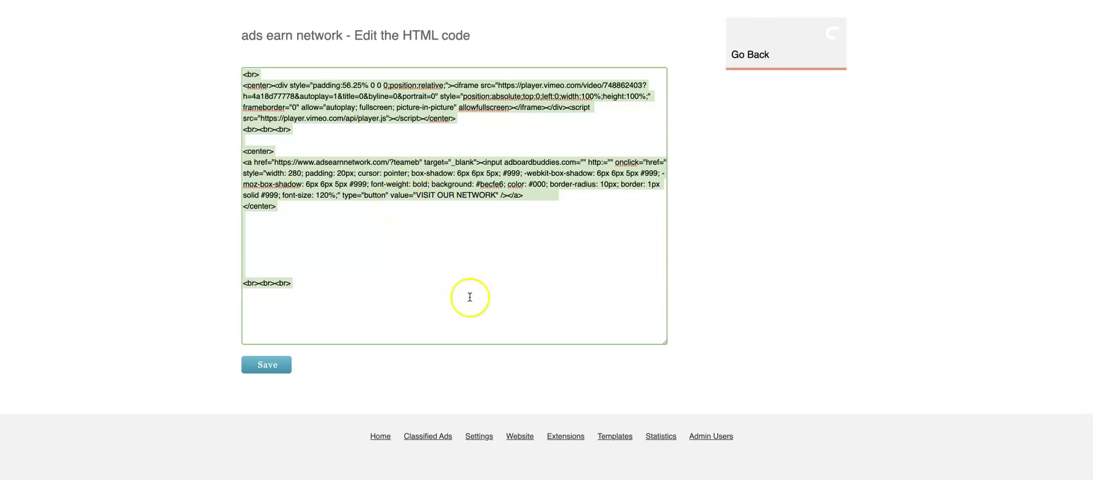
{"action": "right_click", "coordinate": [374, 104]}
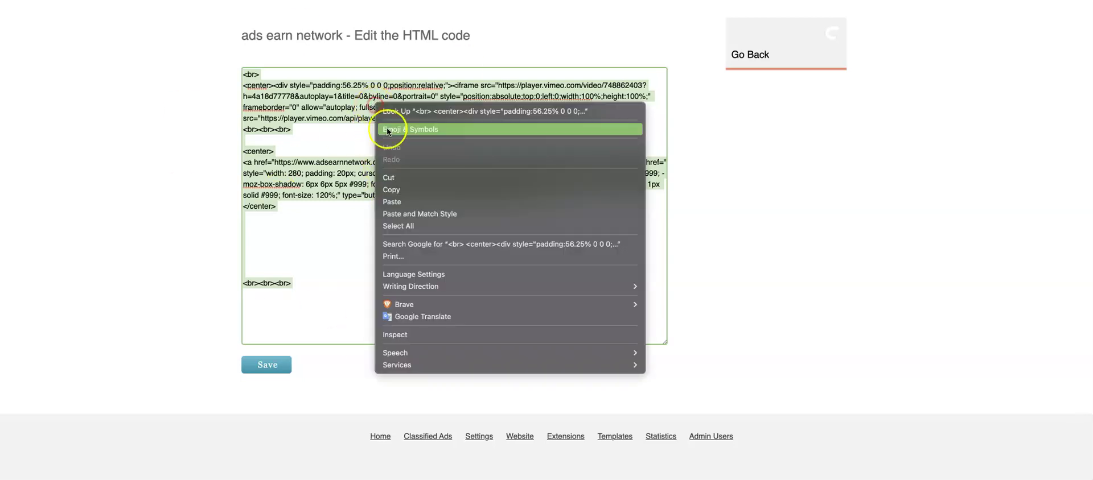
{"action": "left_click", "coordinate": [398, 187]}
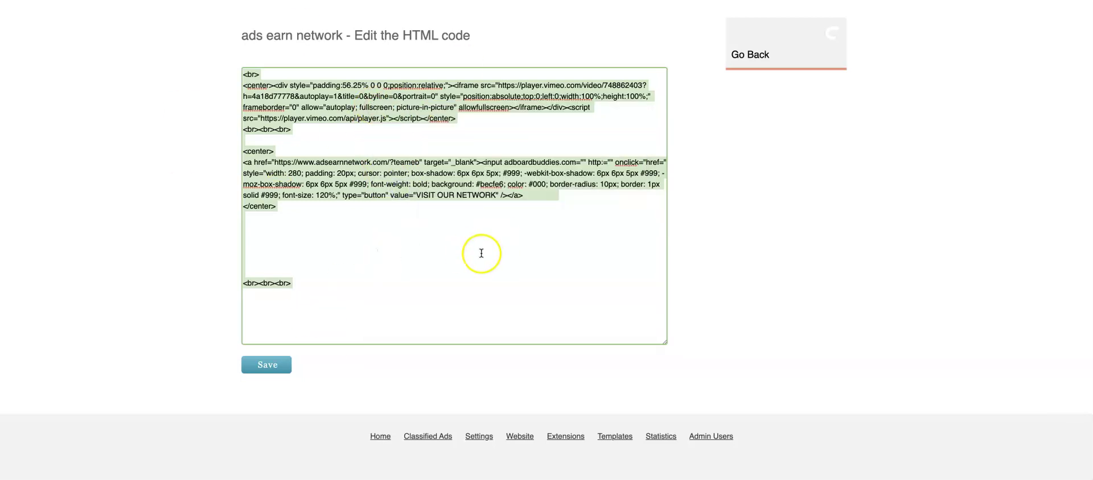
Leave the code editor and return to the list of site pages
{"action": "left_click", "coordinate": [735, 49]}
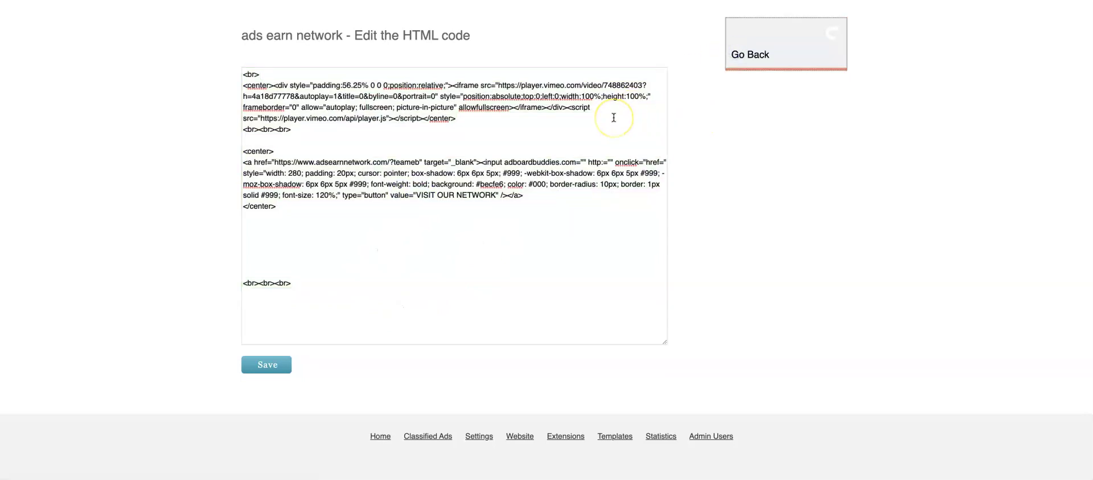
{"action": "left_click", "coordinate": [737, 55]}
{"action": "scroll", "coordinate": [547, 268], "scroll_direction": "down", "scroll_amount": 7}
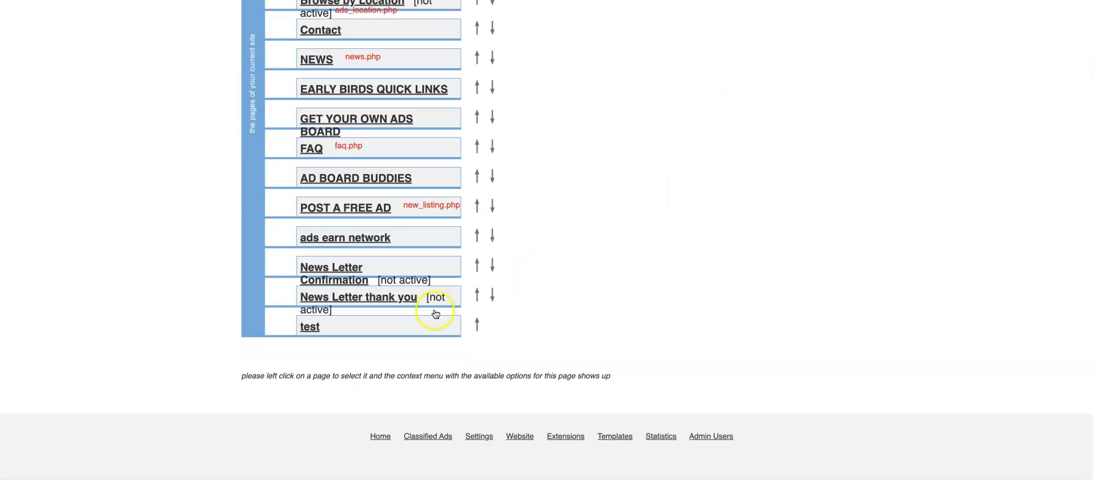
Paste the copied ads earn network HTML into the empty test page's code and save it
{"action": "left_click", "coordinate": [313, 326]}
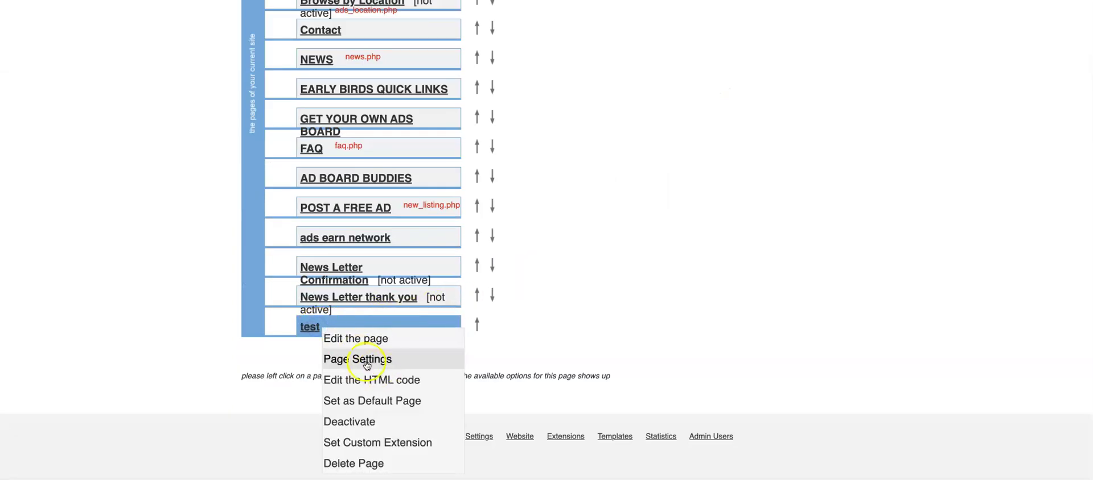
{"action": "left_click", "coordinate": [352, 381]}
{"action": "left_click", "coordinate": [281, 178]}
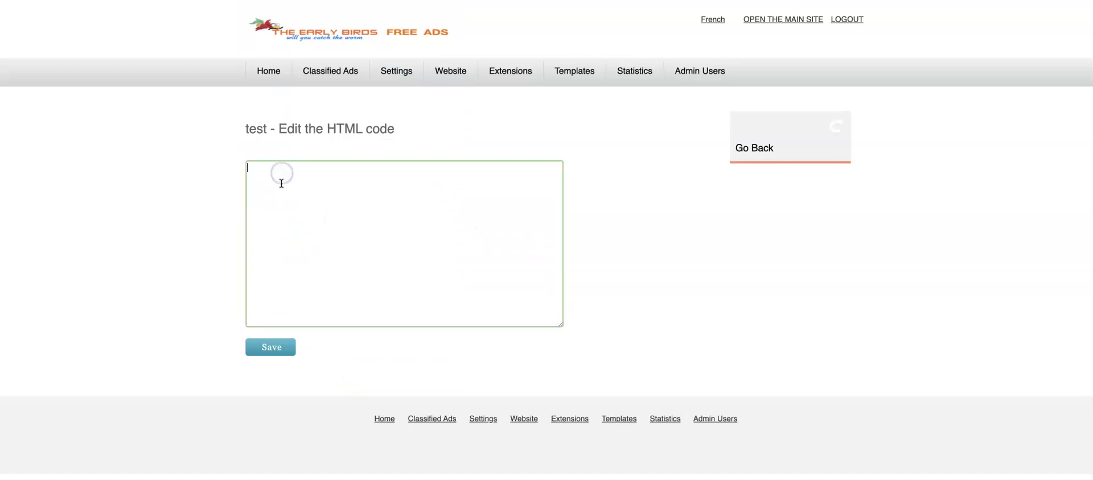
{"action": "key", "text": "ctrl+v"}
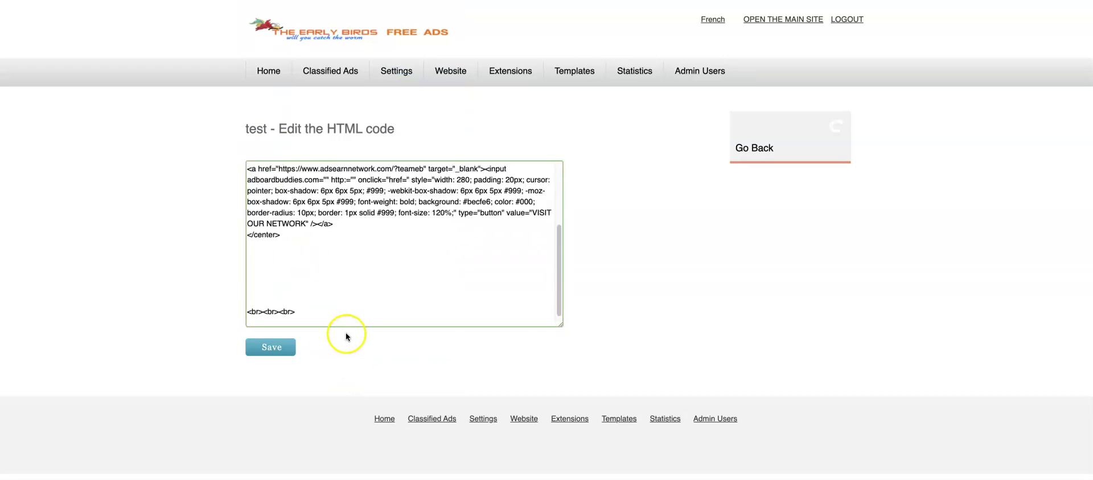
{"action": "left_click", "coordinate": [278, 349]}
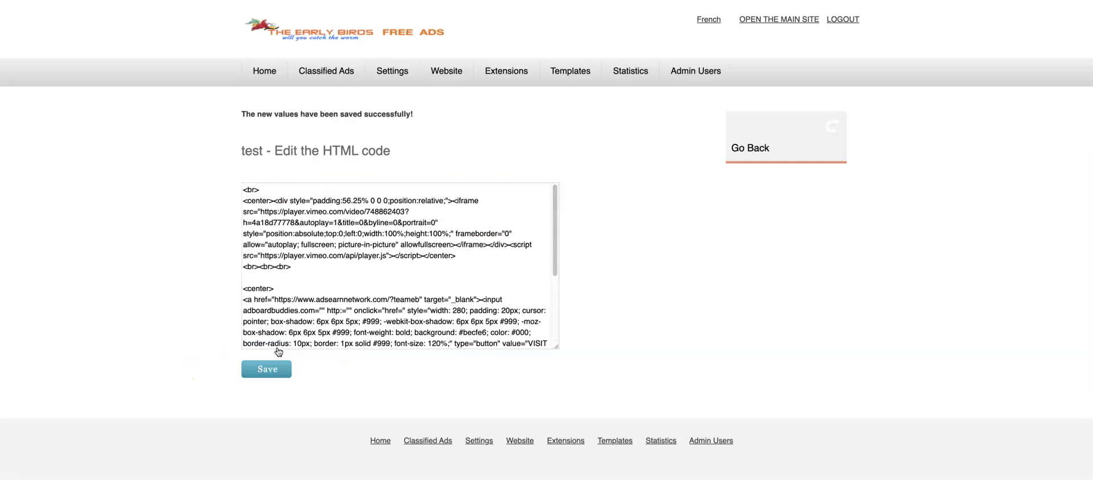
Save the test page's HTML code again
{"action": "left_click", "coordinate": [276, 371]}
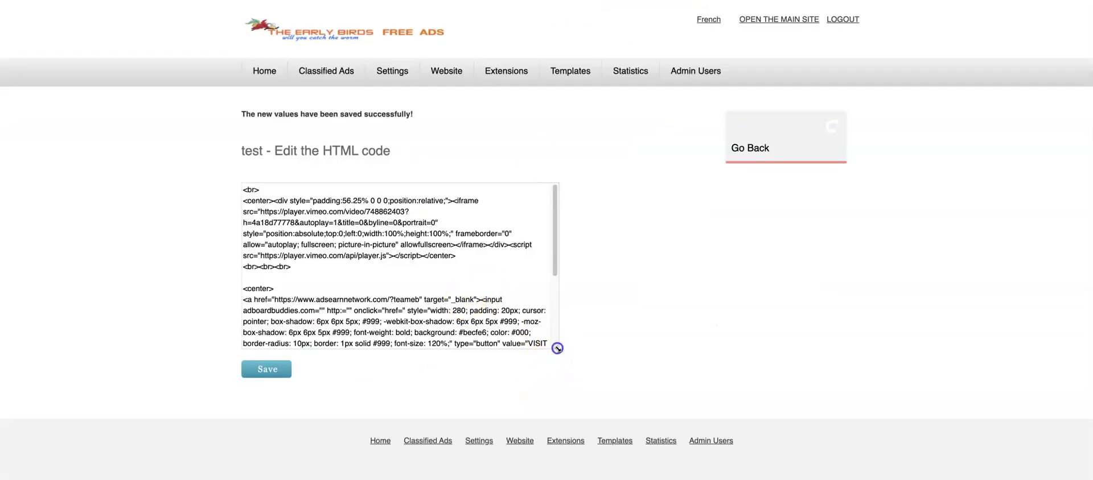
Enlarge the code box and highlight the video embed block
{"action": "left_click_drag", "start_coordinate": [558, 348], "coordinate": [1002, 475]}
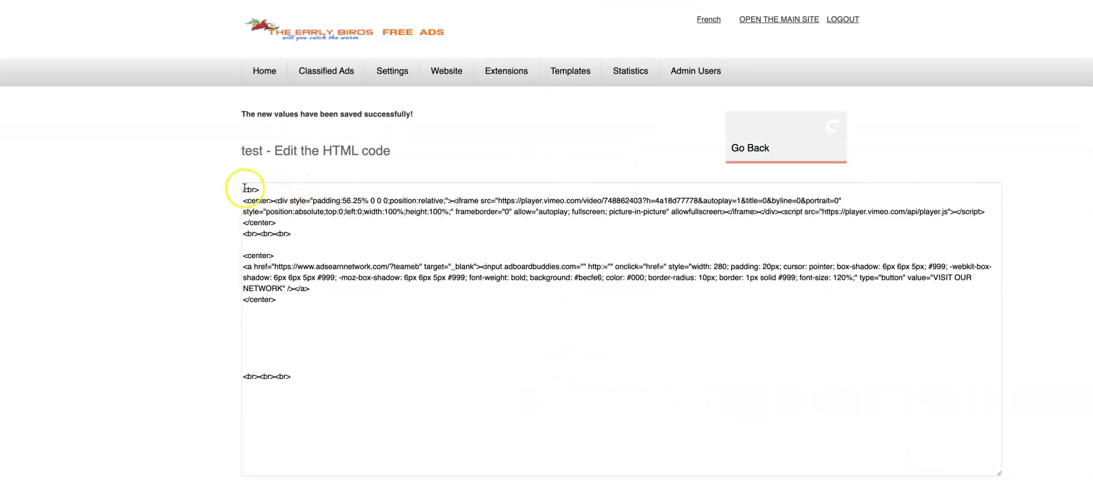
{"action": "left_click_drag", "start_coordinate": [243, 200], "coordinate": [313, 219]}
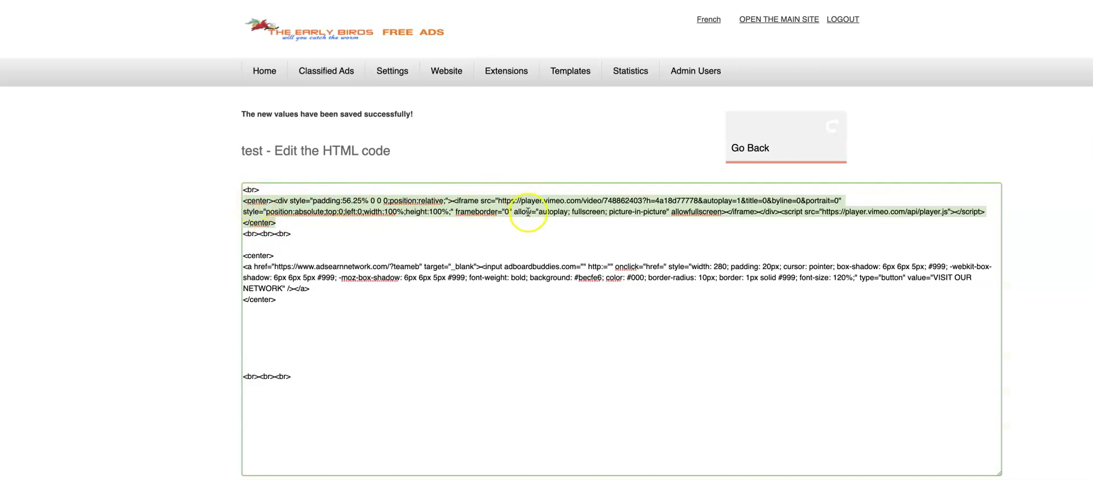
{"action": "left_click", "coordinate": [243, 267]}
Highlight the VISIT OUR NETWORK link tag and its button label text
{"action": "left_click_drag", "start_coordinate": [243, 267], "coordinate": [334, 287]}
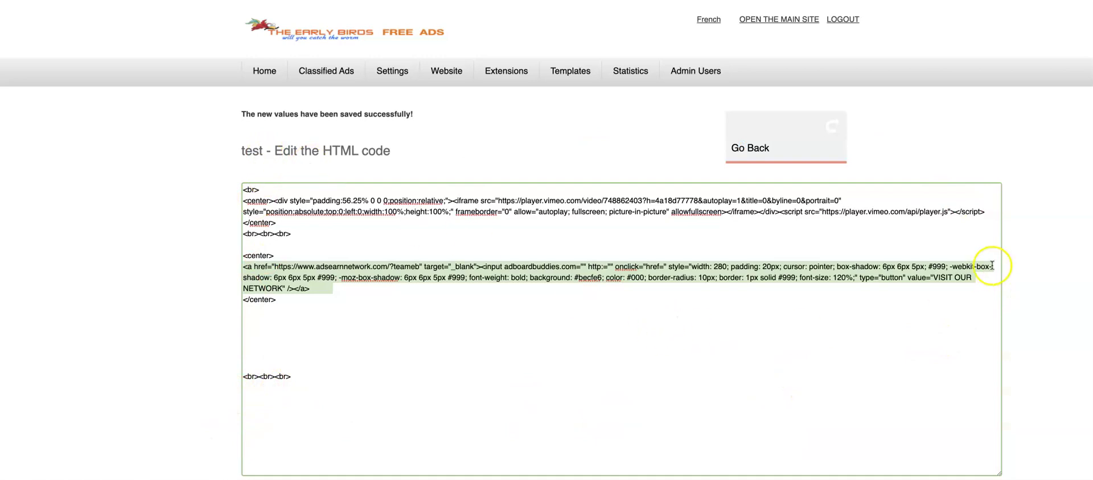
{"action": "left_click", "coordinate": [954, 281]}
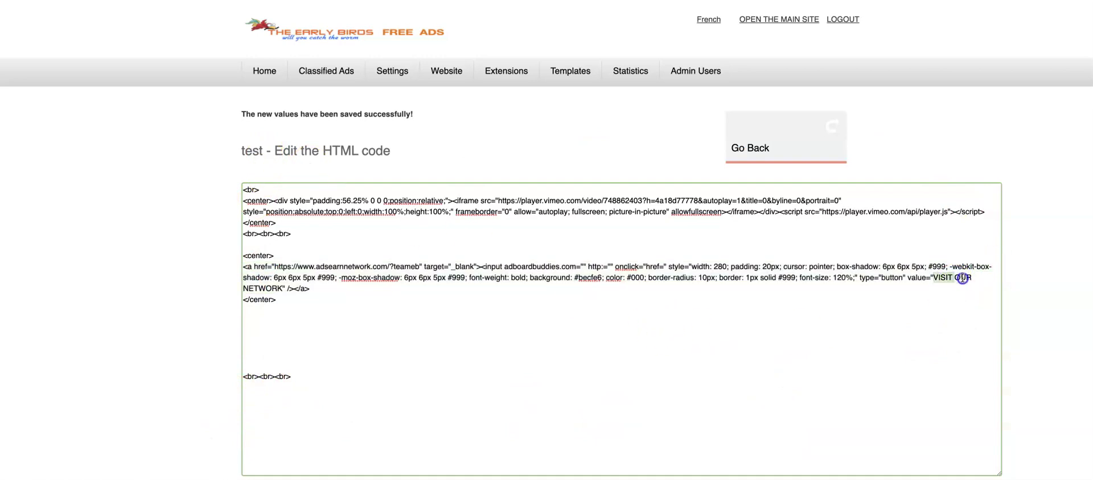
{"action": "left_click_drag", "start_coordinate": [970, 279], "coordinate": [971, 279]}
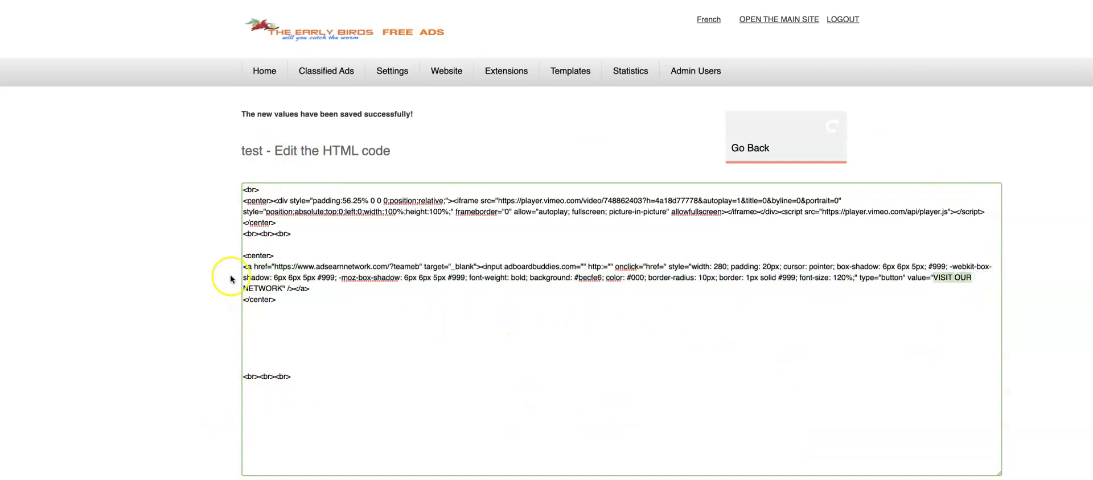
{"action": "left_click", "coordinate": [265, 289]}
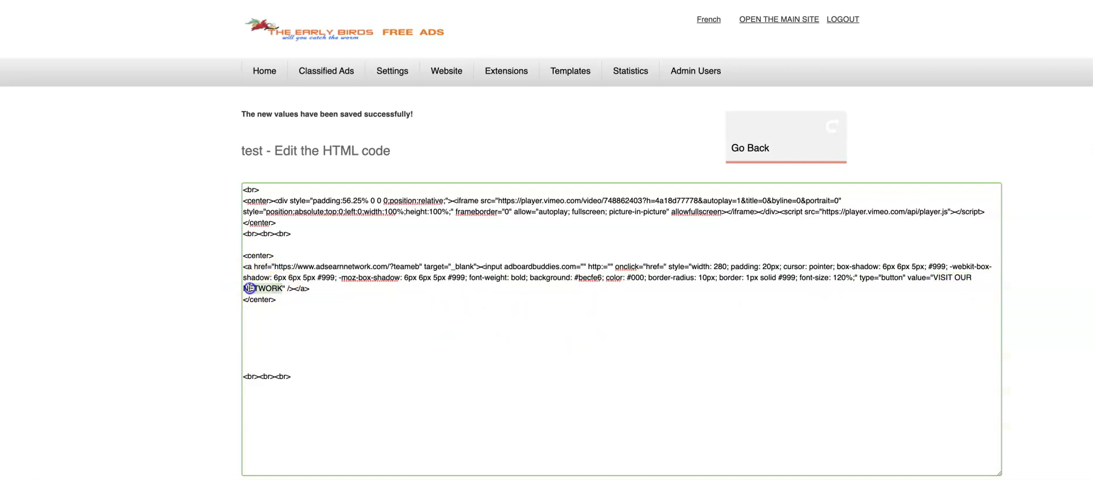
{"action": "left_click_drag", "start_coordinate": [246, 283], "coordinate": [934, 278]}
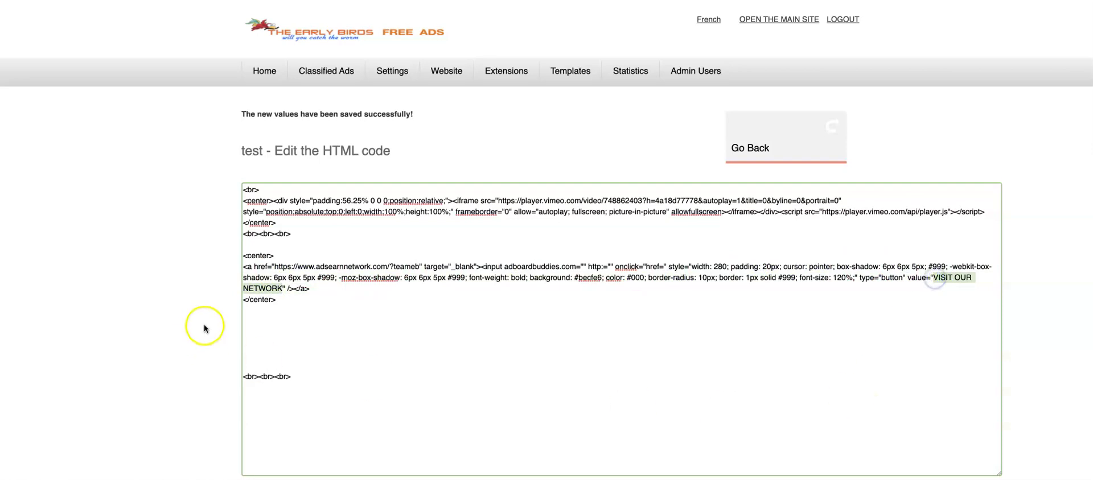
Highlight the adsearnnetwork link address, the VISIT OUR NETWORK label and the video embed lines
{"action": "left_click_drag", "start_coordinate": [274, 266], "coordinate": [390, 269]}
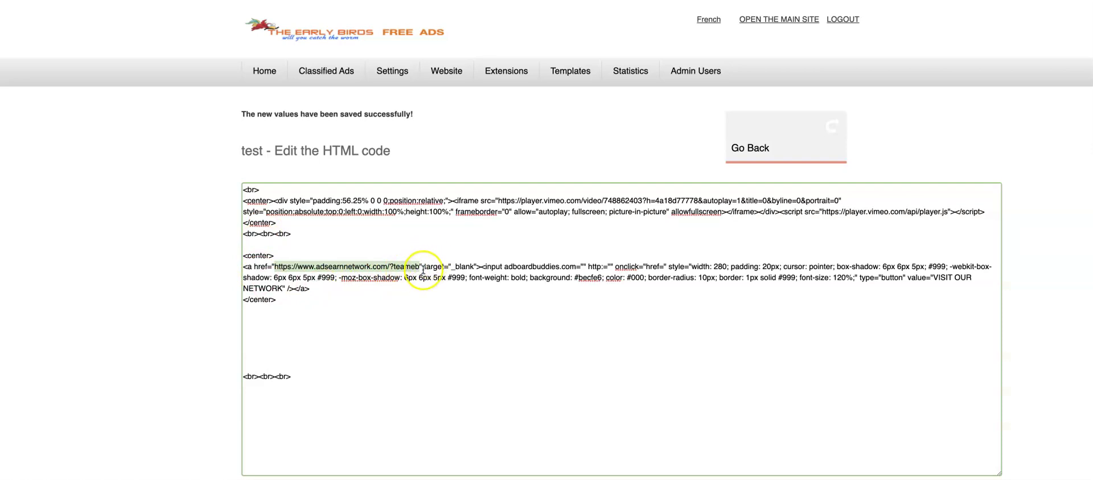
{"action": "left_click_drag", "start_coordinate": [421, 266], "coordinate": [307, 268]}
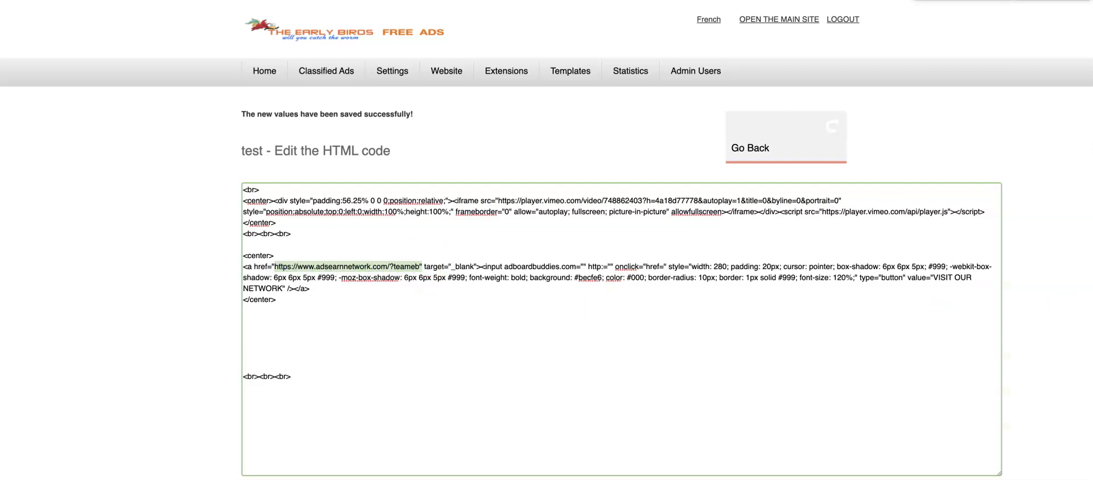
{"action": "left_click", "coordinate": [277, 289]}
{"action": "left_click_drag", "start_coordinate": [241, 286], "coordinate": [940, 280]}
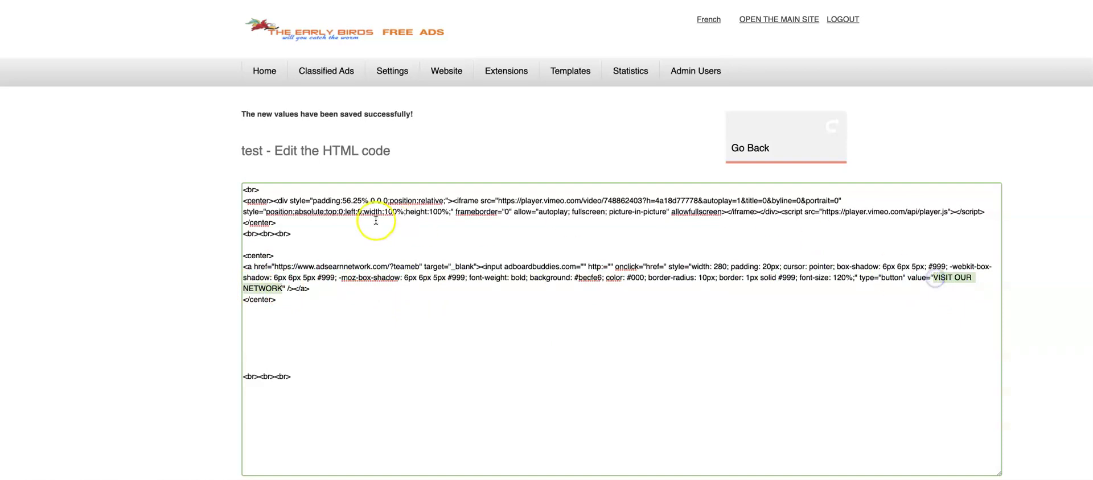
{"action": "left_click_drag", "start_coordinate": [244, 199], "coordinate": [357, 210]}
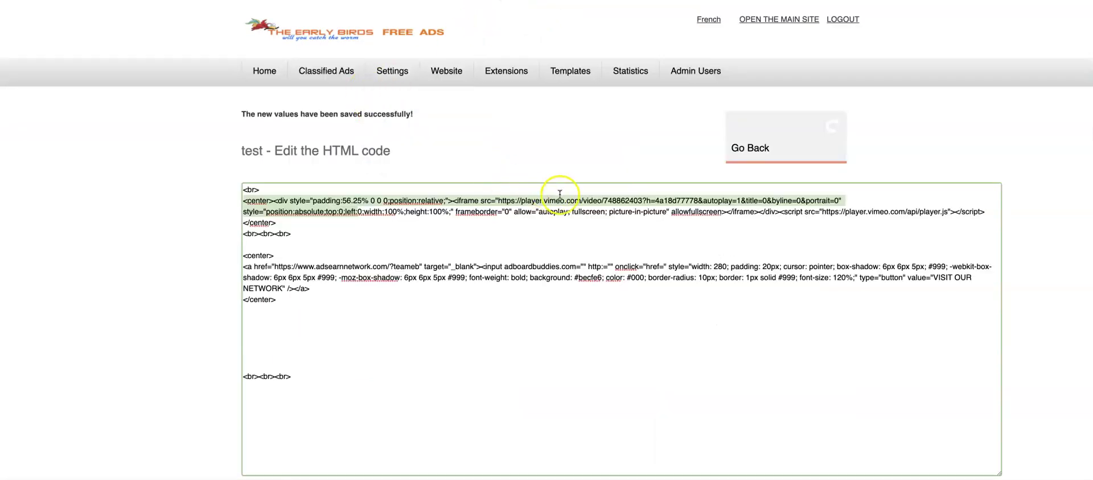
Return to the page list and reopen the test page's HTML code in an enlarged editor
{"action": "left_click", "coordinate": [747, 149]}
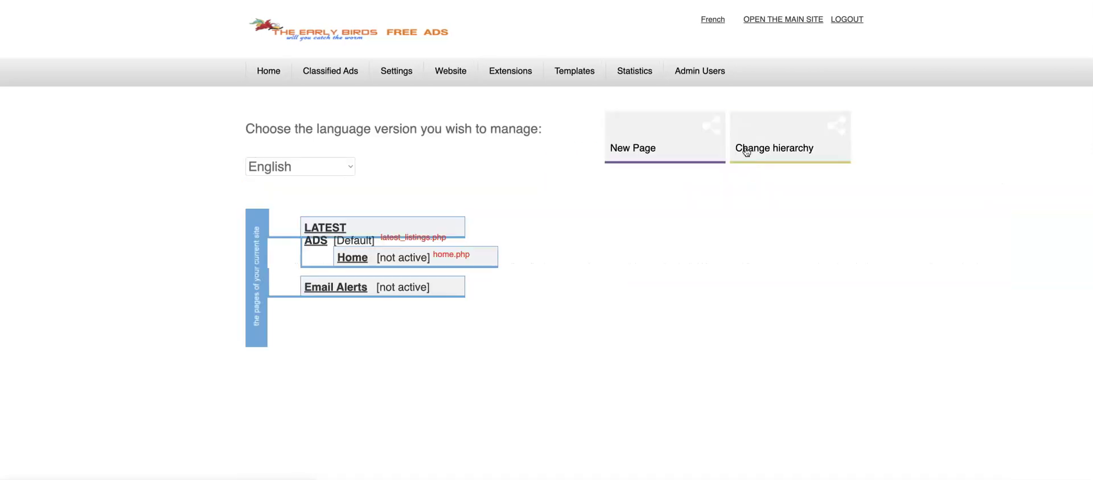
{"action": "scroll", "coordinate": [447, 369], "scroll_direction": "down", "scroll_amount": 7}
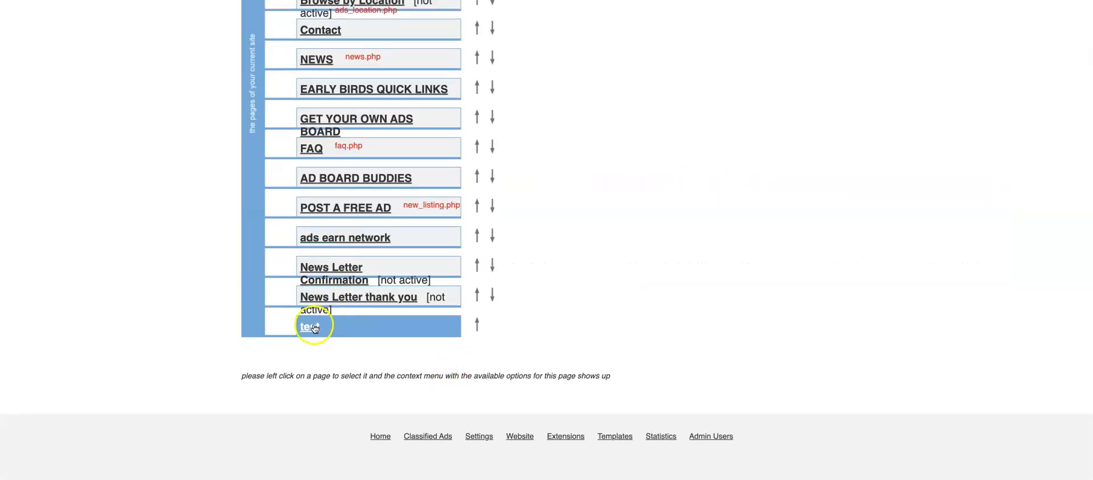
{"action": "left_click", "coordinate": [312, 327]}
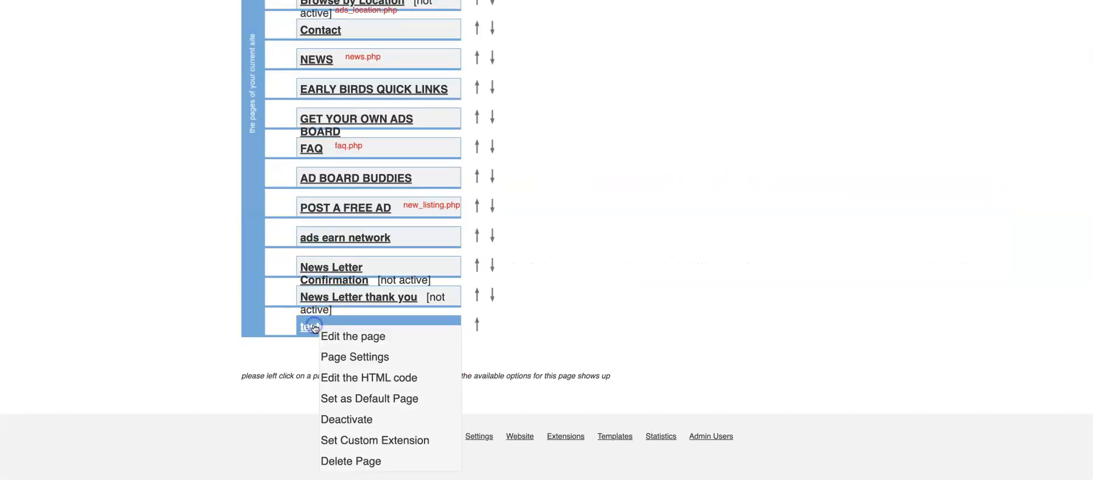
{"action": "left_click", "coordinate": [367, 380]}
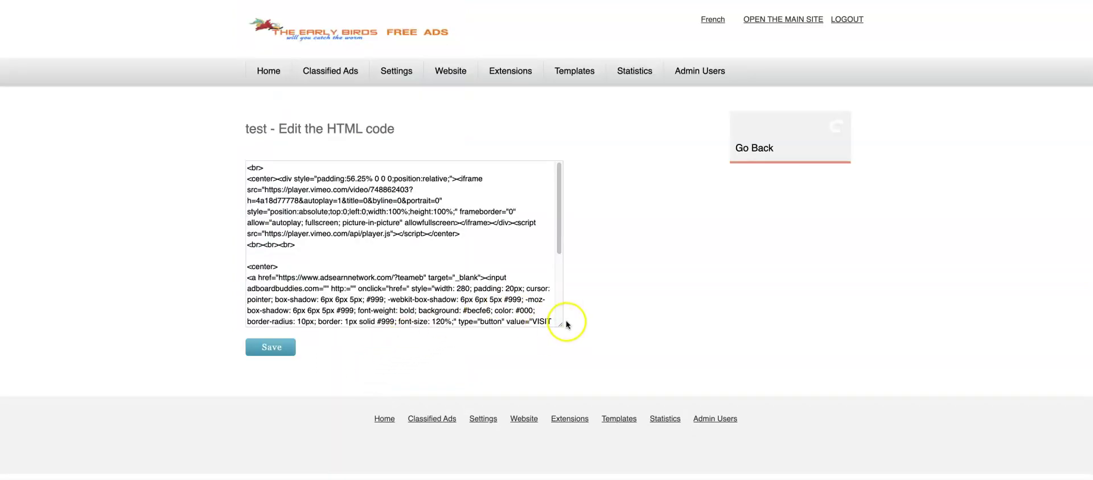
{"action": "left_click_drag", "start_coordinate": [560, 324], "coordinate": [929, 443]}
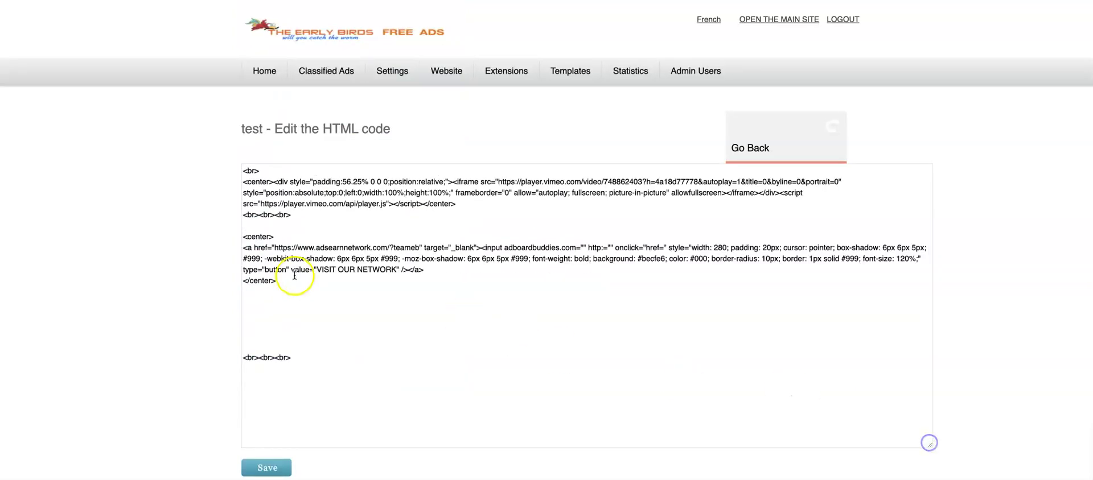
Replace the VISIT OUR NETWORK button label with Test and save the code
{"action": "left_click", "coordinate": [395, 271]}
{"action": "left_click_drag", "start_coordinate": [396, 270], "coordinate": [357, 269]}
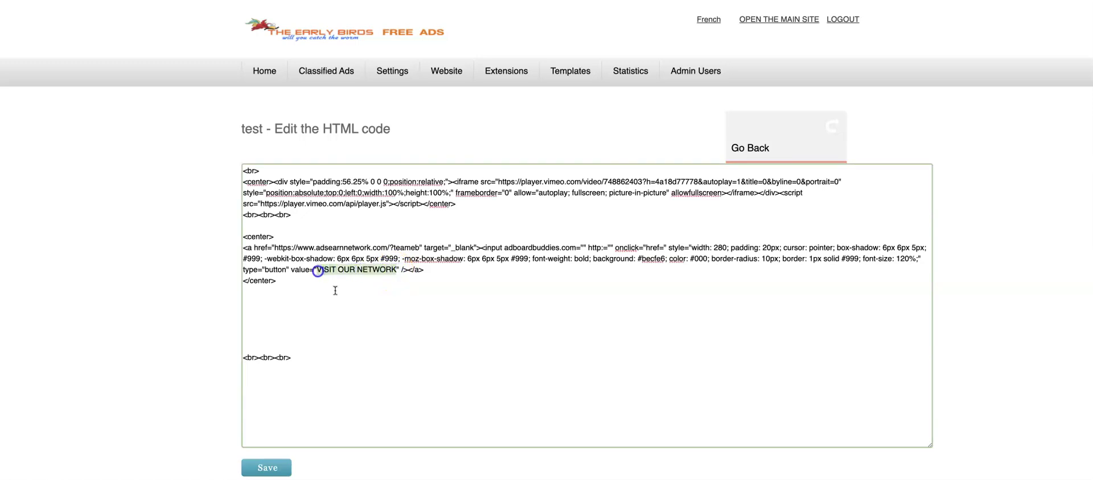
{"action": "type", "text": "Te"}
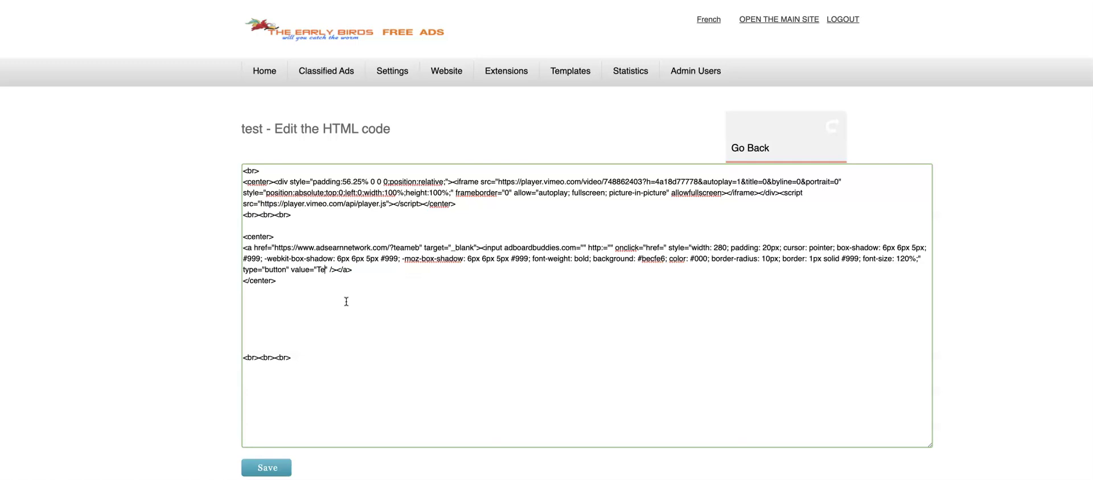
{"action": "left_click", "coordinate": [281, 467]}
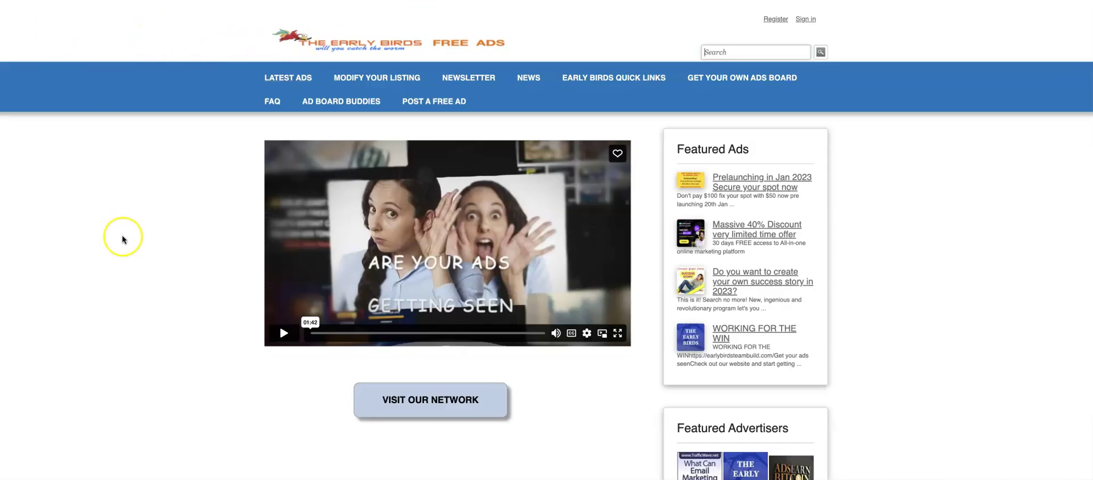
Reload the live test page and try the new Test button
{"action": "key", "text": "super+r"}
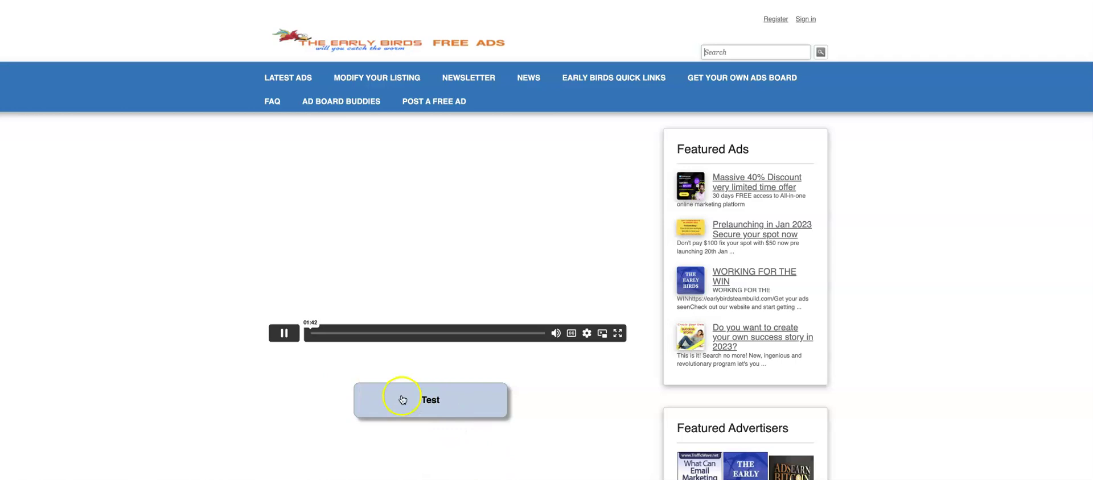
{"action": "left_click", "coordinate": [433, 400]}
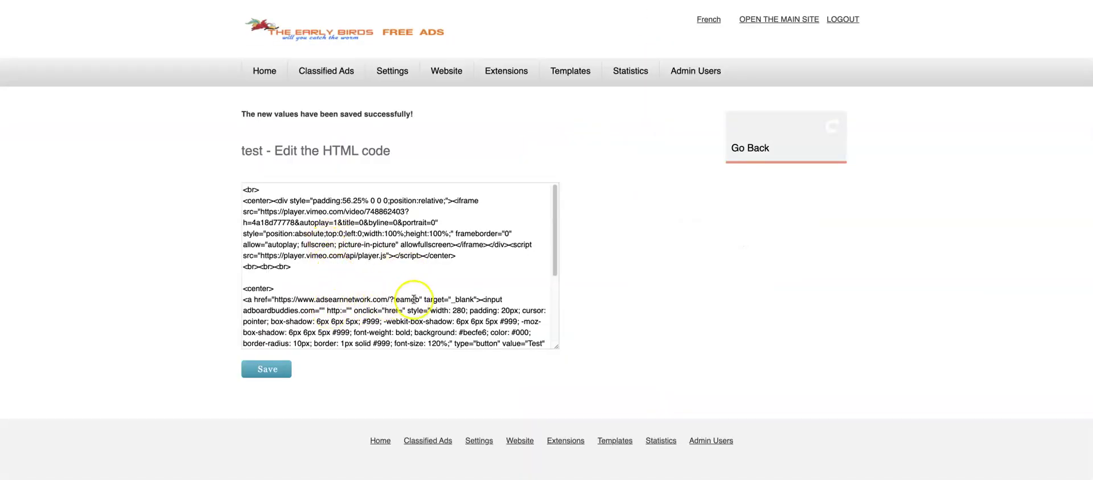
Enlarge the code box and select the adsearnnetwork link address and the Test label
{"action": "left_click_drag", "start_coordinate": [420, 300], "coordinate": [347, 297]}
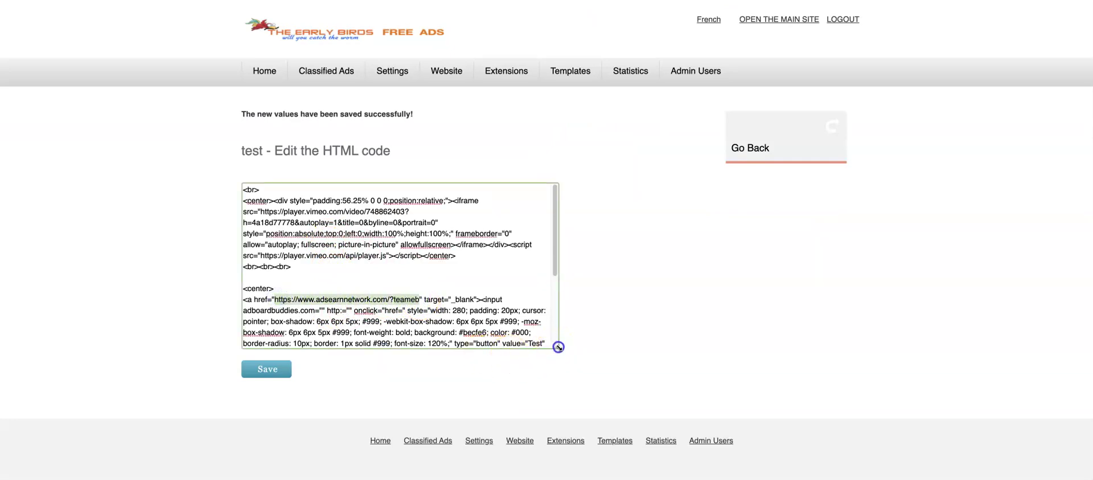
{"action": "left_click_drag", "start_coordinate": [557, 346], "coordinate": [804, 447]}
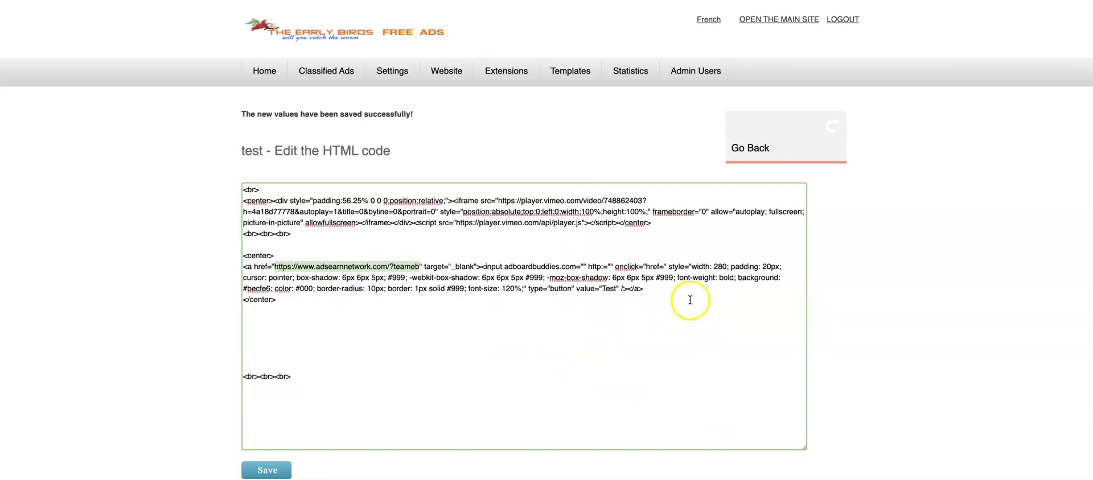
{"action": "double_click", "coordinate": [607, 289]}
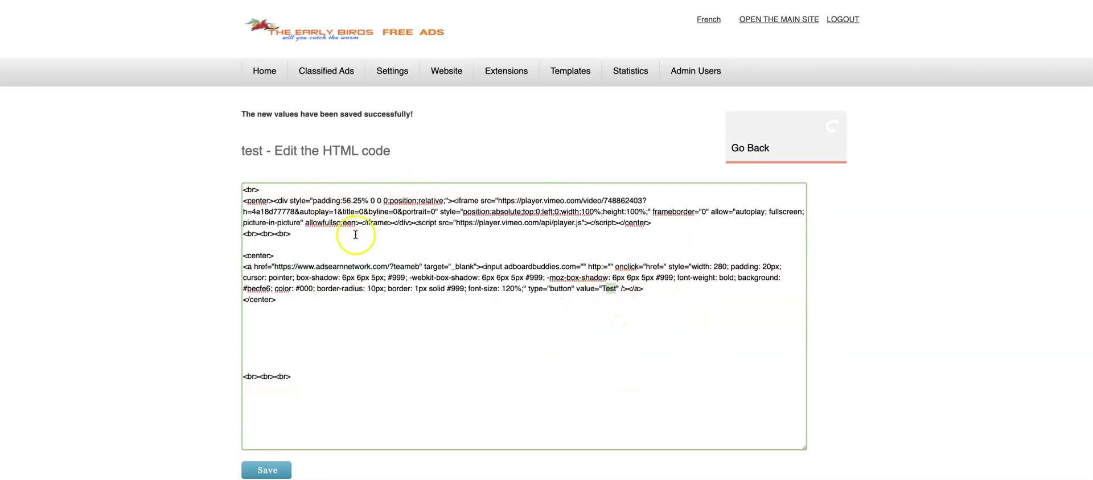
{"action": "left_click_drag", "start_coordinate": [419, 267], "coordinate": [279, 263]}
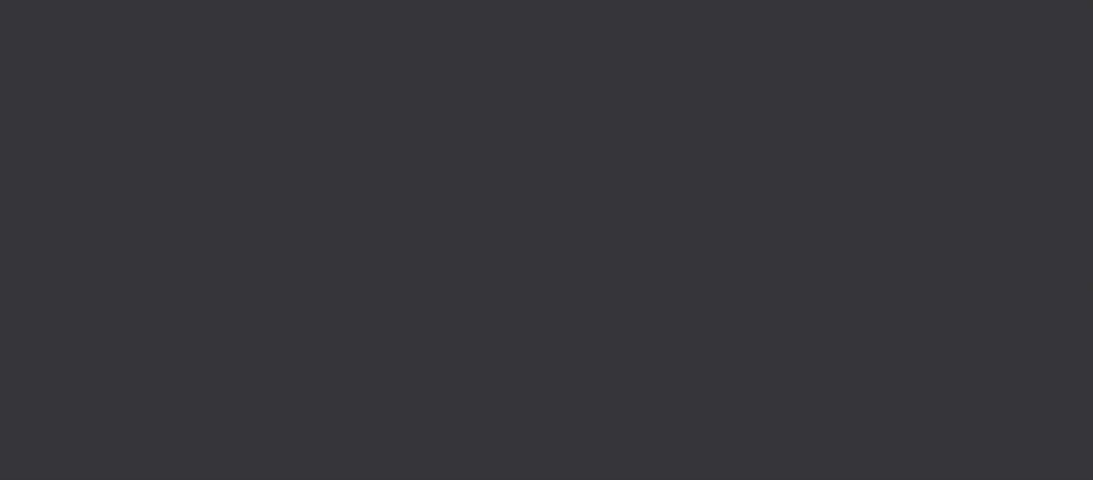
Go to Vimeo from the address bar and scroll down to the account's showcases
{"action": "type", "text": "vim"}
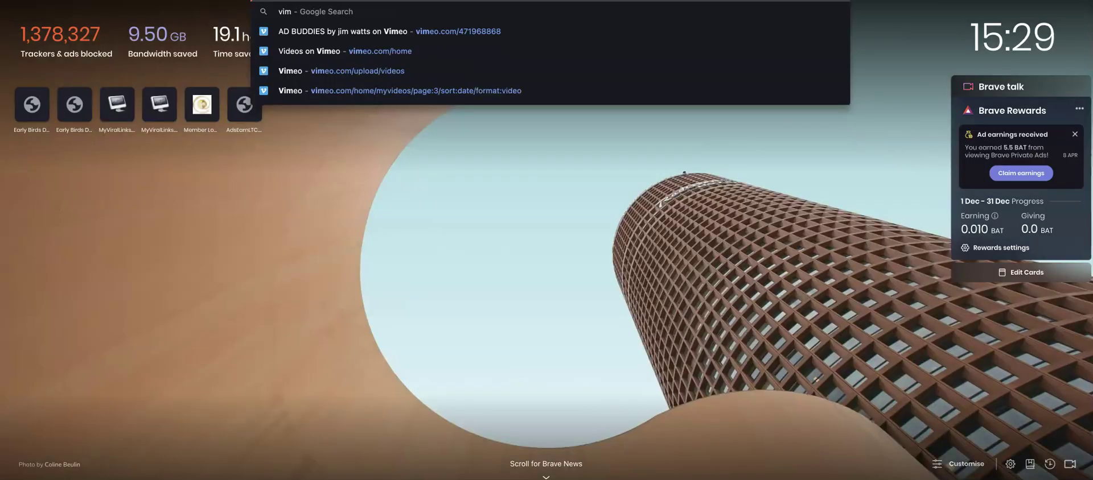
{"action": "key", "text": "Return"}
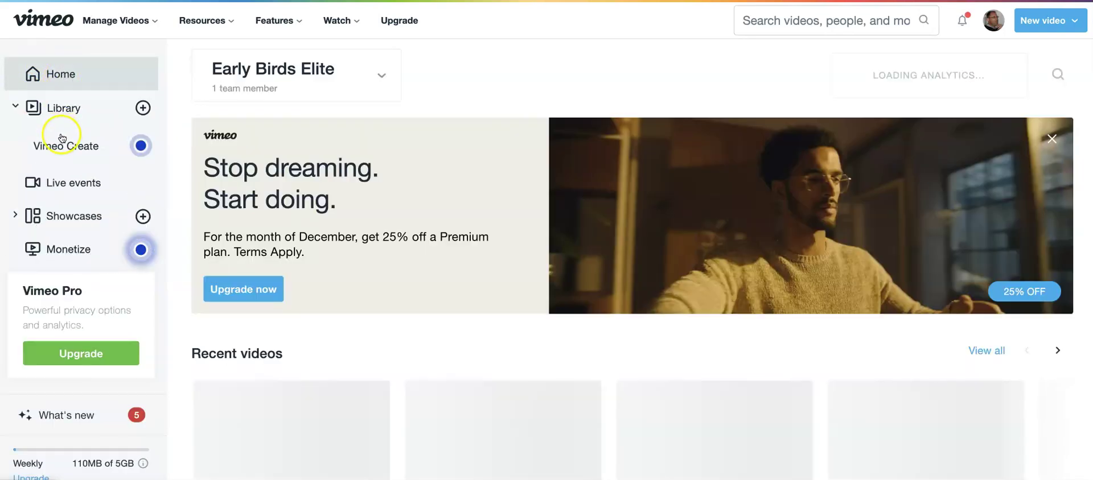
{"action": "scroll", "coordinate": [251, 273], "scroll_direction": "down", "scroll_amount": 3}
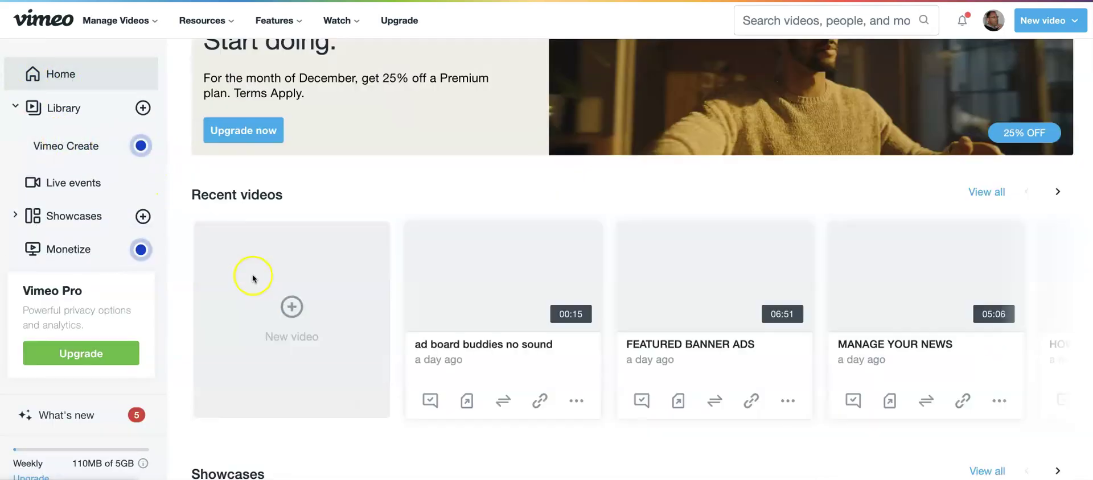
{"action": "scroll", "coordinate": [254, 279], "scroll_direction": "down", "scroll_amount": 2}
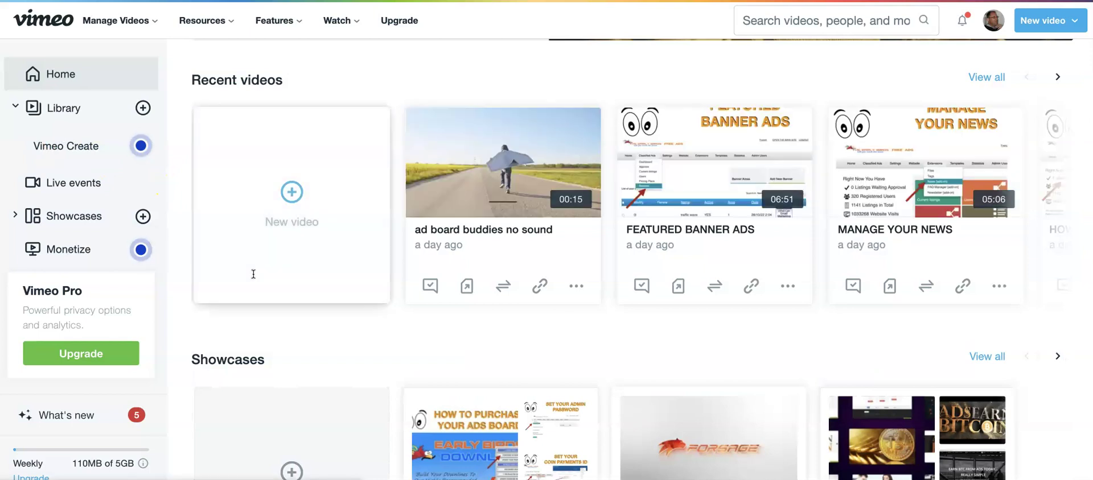
{"action": "scroll", "coordinate": [254, 273], "scroll_direction": "down", "scroll_amount": 2}
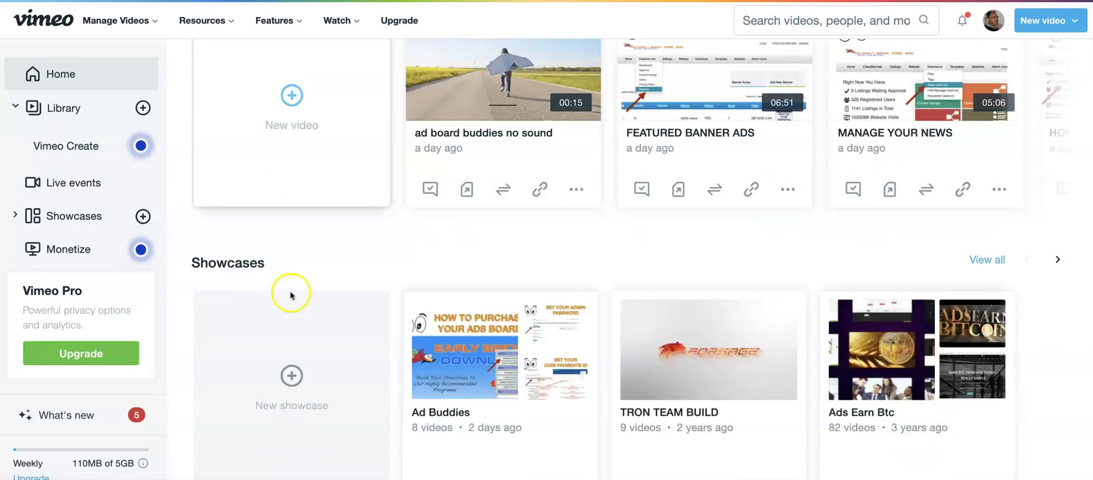
From the Ads Earn Btc showcase, copy the High Quality Premium video's share link and embed code
{"action": "left_click", "coordinate": [856, 412]}
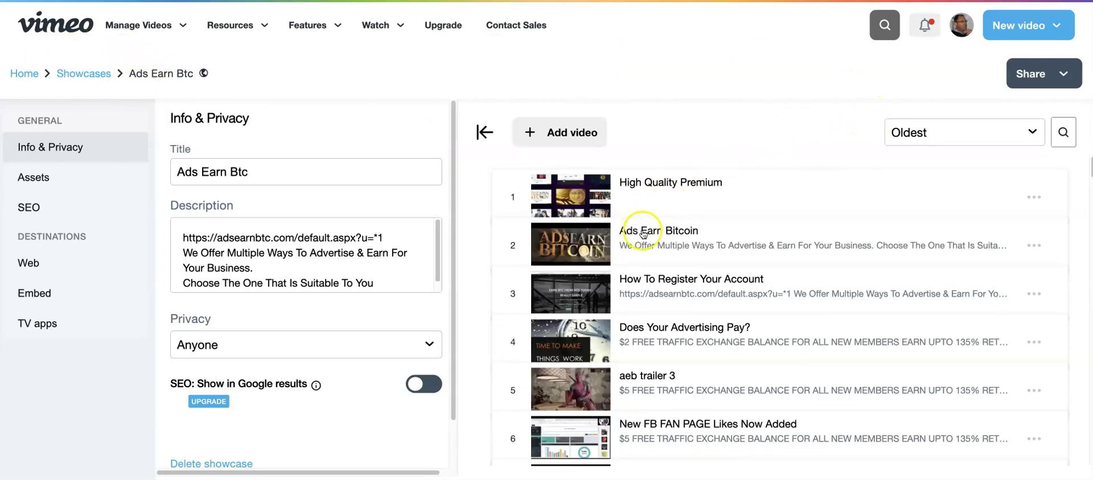
{"action": "left_click", "coordinate": [647, 185]}
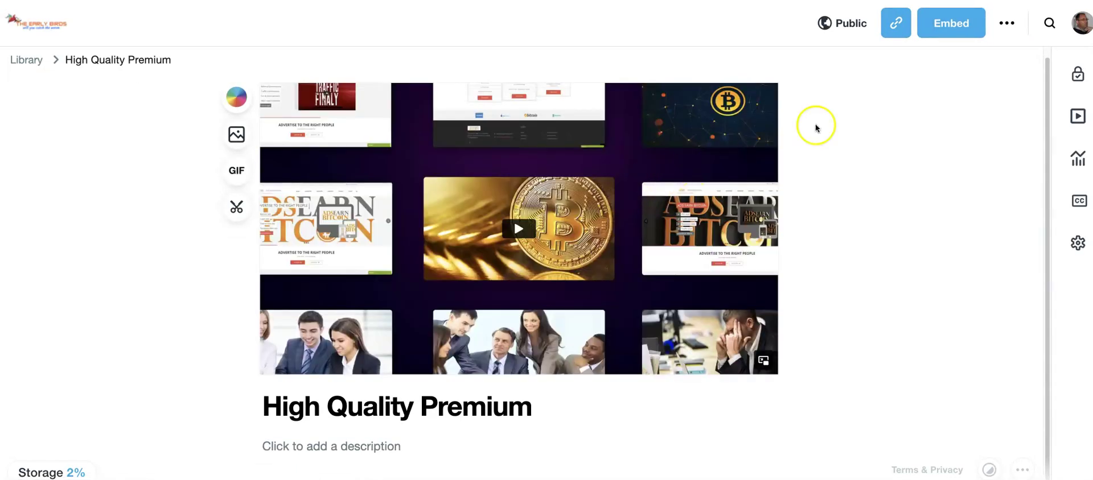
{"action": "left_click", "coordinate": [896, 26]}
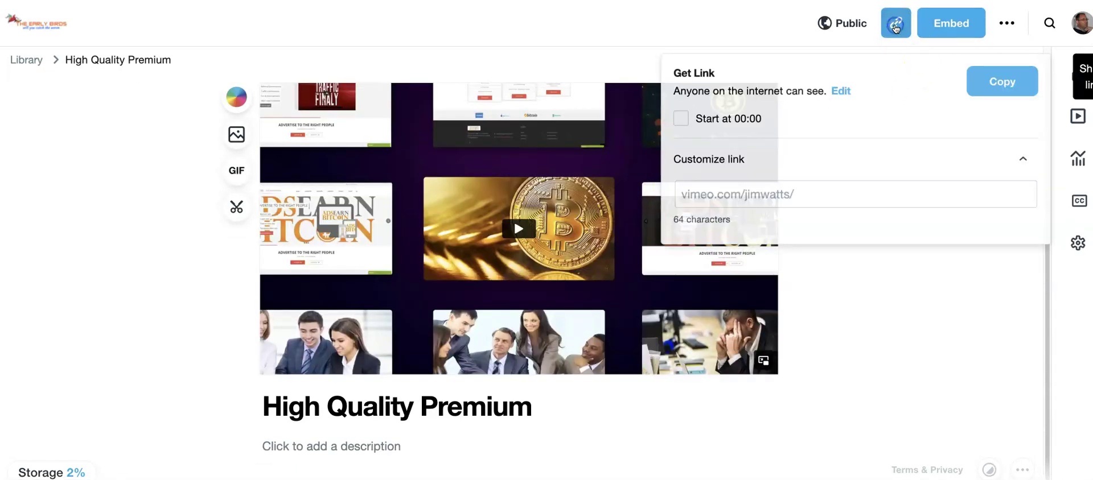
{"action": "left_click", "coordinate": [942, 23]}
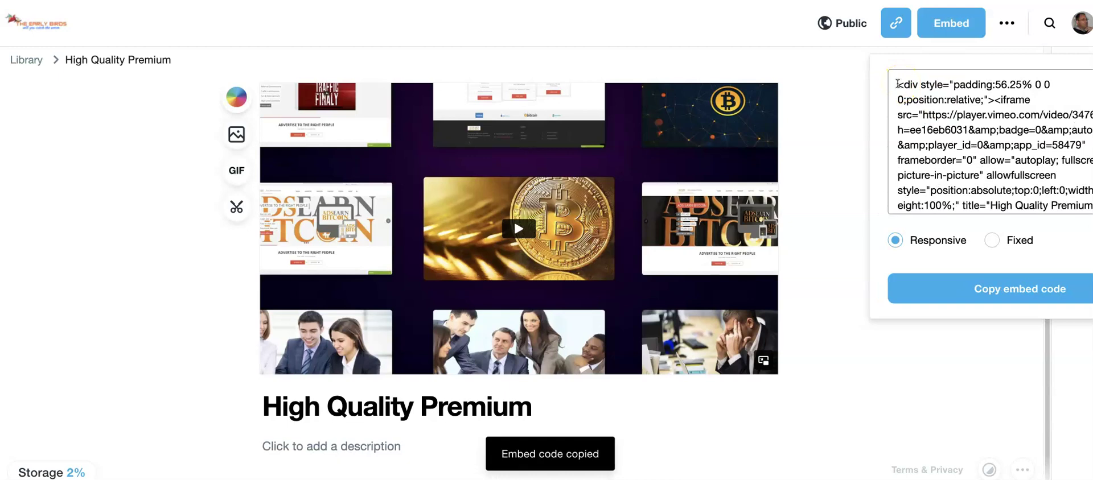
{"action": "scroll", "coordinate": [85, 82], "scroll_direction": "up", "scroll_amount": 1}
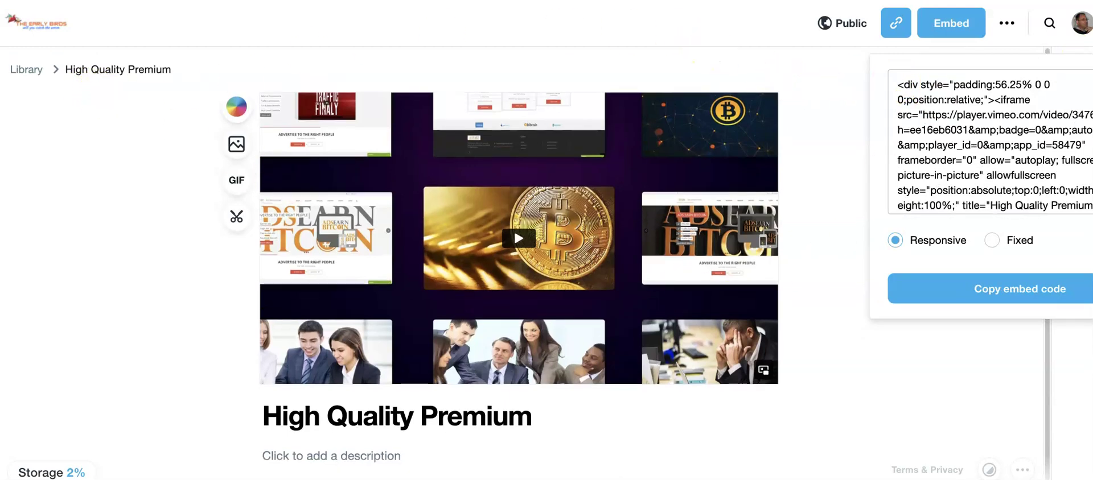
Close the popovers and load vimeo.com/347620267, scrolling through the video's page
{"action": "left_click", "coordinate": [1082, 32]}
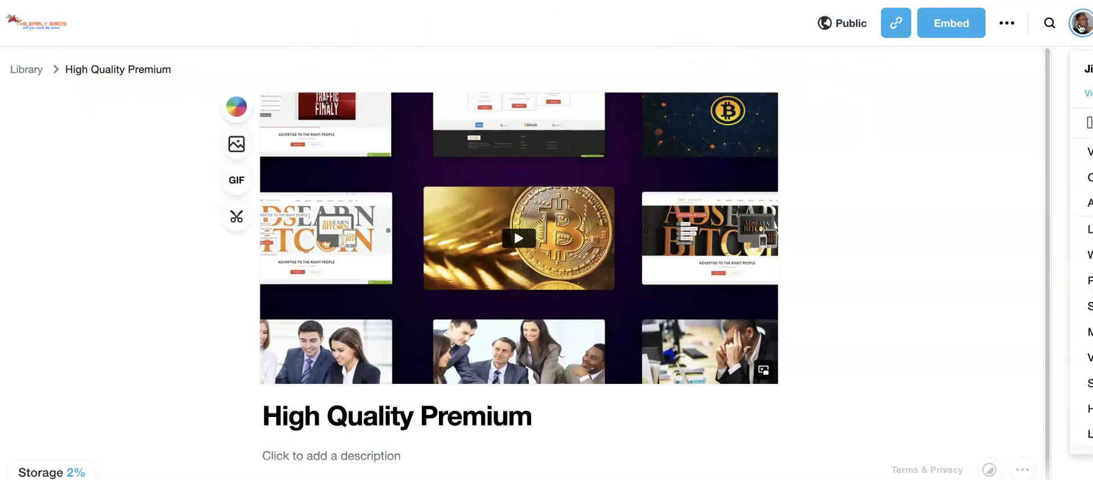
{"action": "left_click", "coordinate": [1080, 28]}
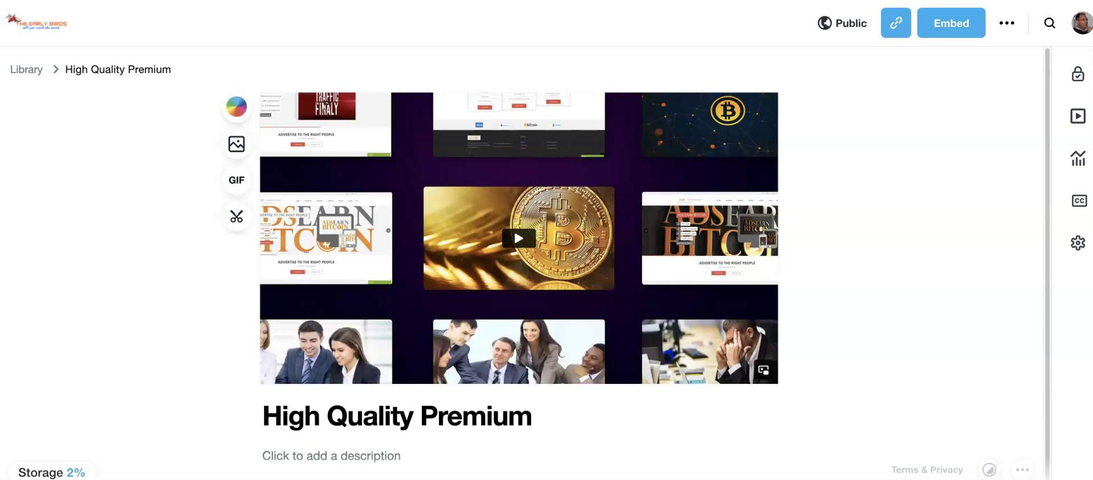
{"action": "key", "text": "BackSpace"}
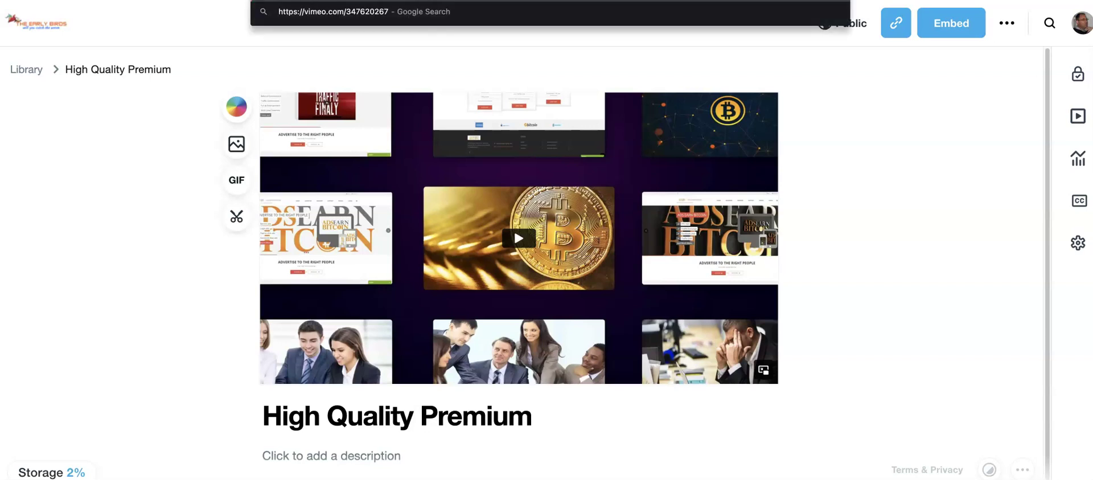
{"action": "key", "text": "Return"}
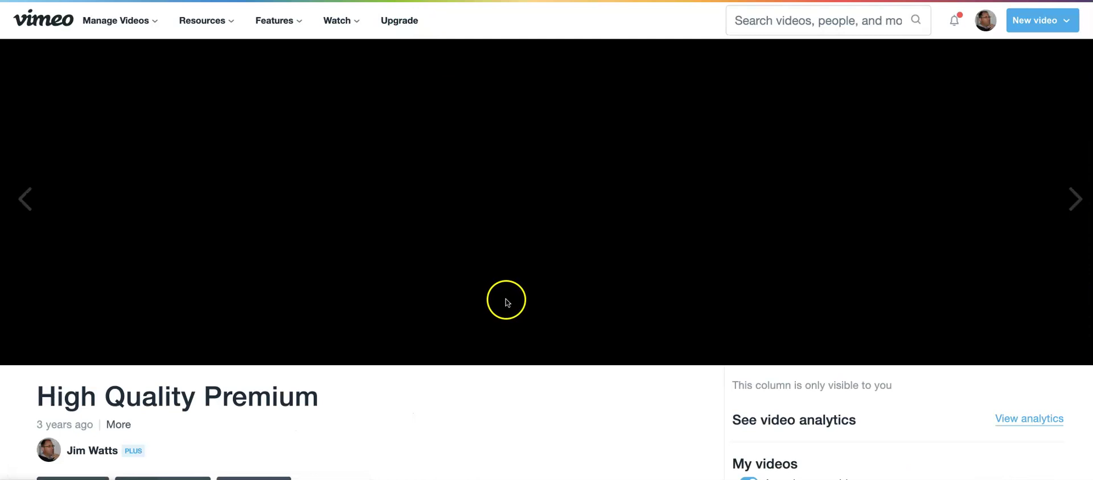
{"action": "scroll", "coordinate": [504, 302], "scroll_direction": "down", "scroll_amount": 3}
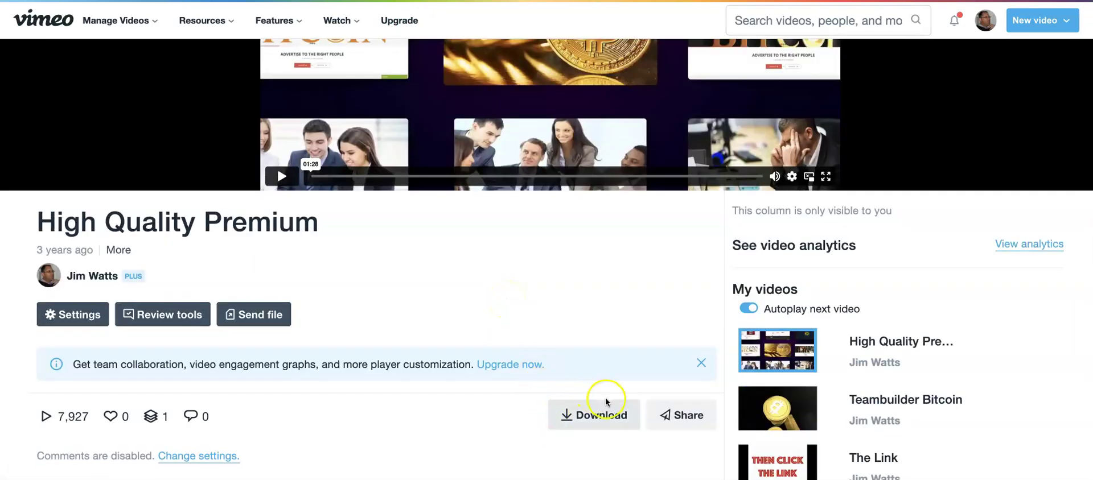
{"action": "scroll", "coordinate": [610, 407], "scroll_direction": "up", "scroll_amount": 2}
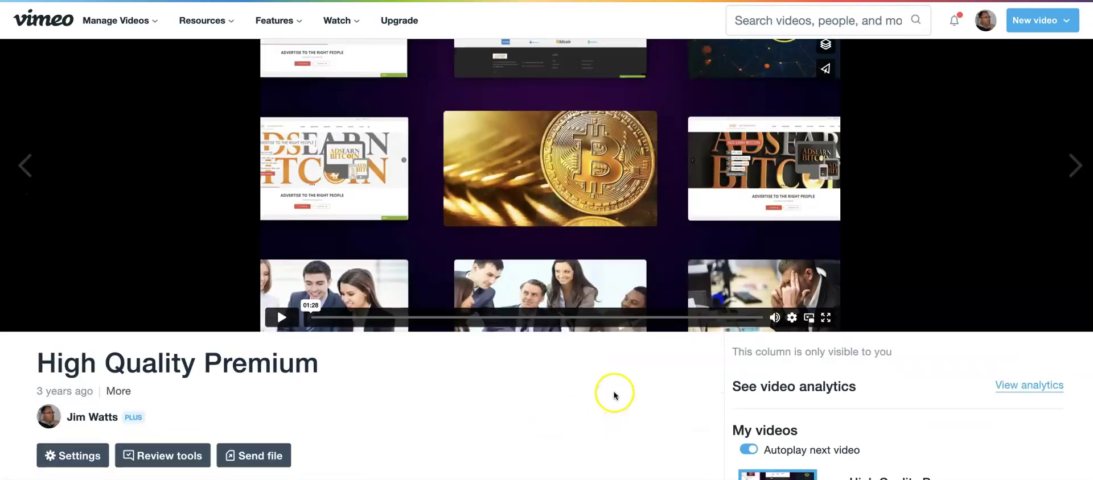
Open the High Quality Premium video's embed options, hide the text link and make the player responsive
{"action": "scroll", "coordinate": [613, 392], "scroll_direction": "down", "scroll_amount": 4}
{"action": "left_click", "coordinate": [683, 345]}
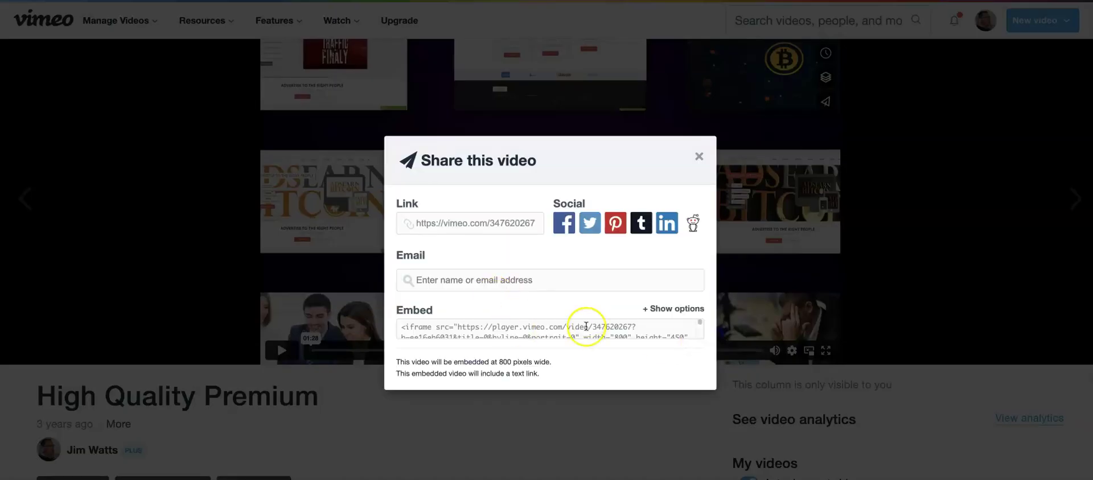
{"action": "left_click", "coordinate": [647, 310]}
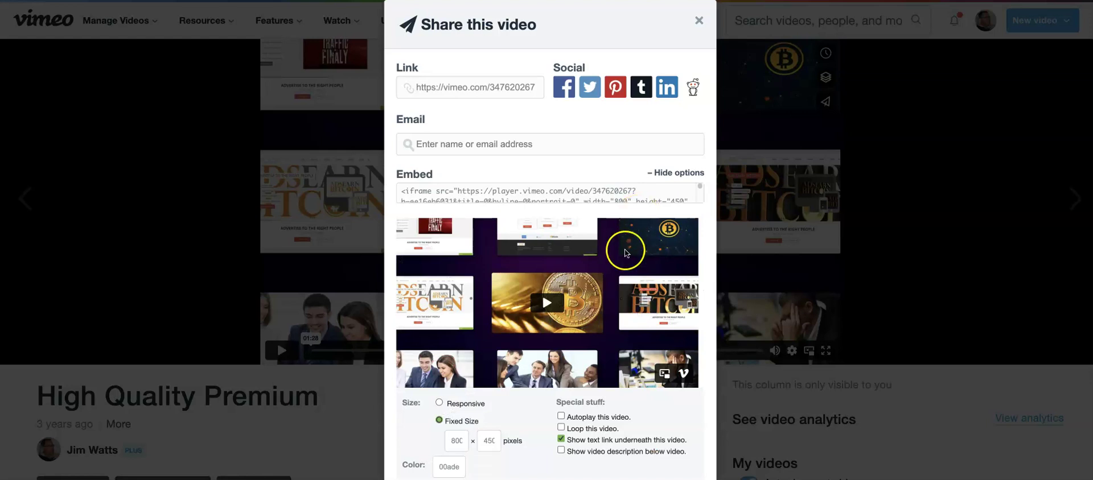
{"action": "left_click", "coordinate": [561, 440]}
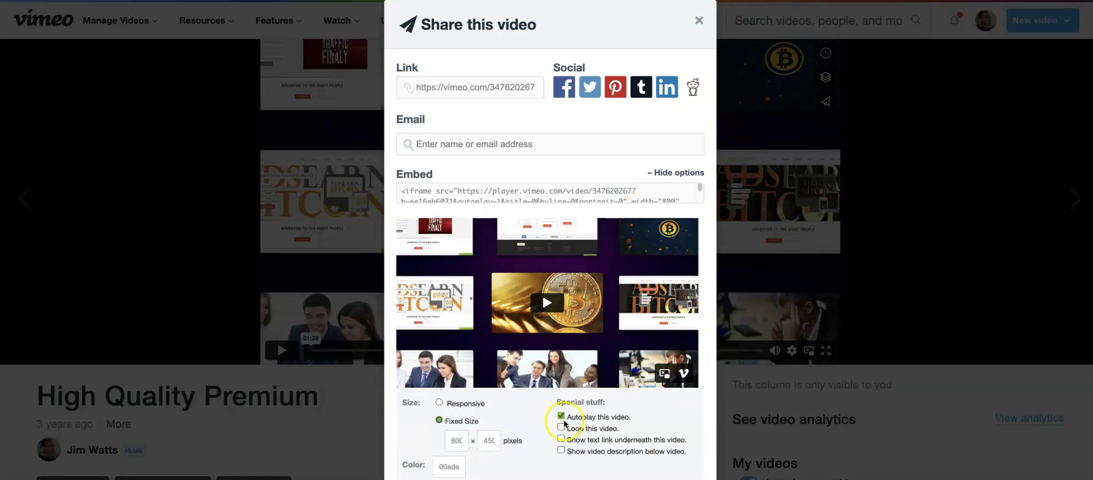
{"action": "left_click", "coordinate": [438, 404]}
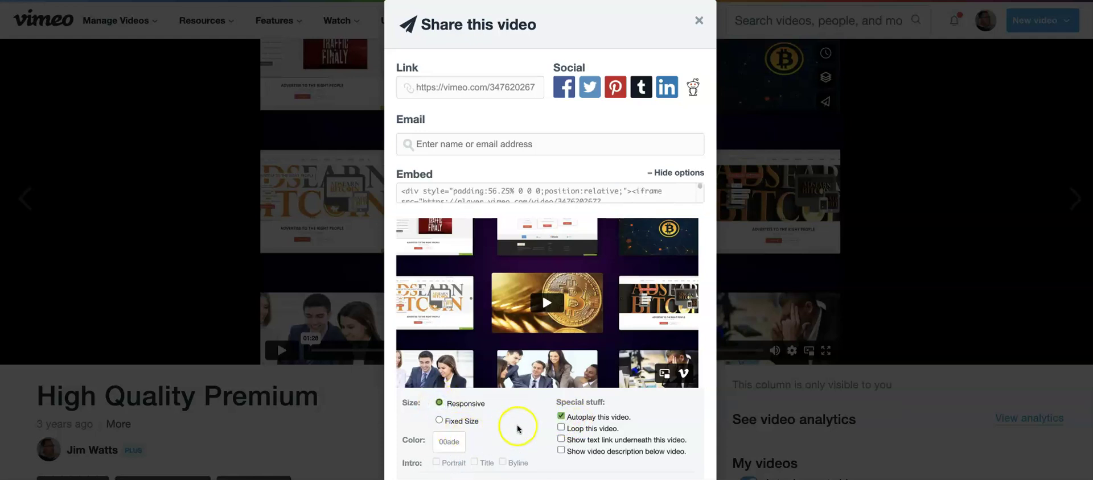
Copy the full embed code and return to the test page's HTML editor
{"action": "left_click", "coordinate": [689, 192]}
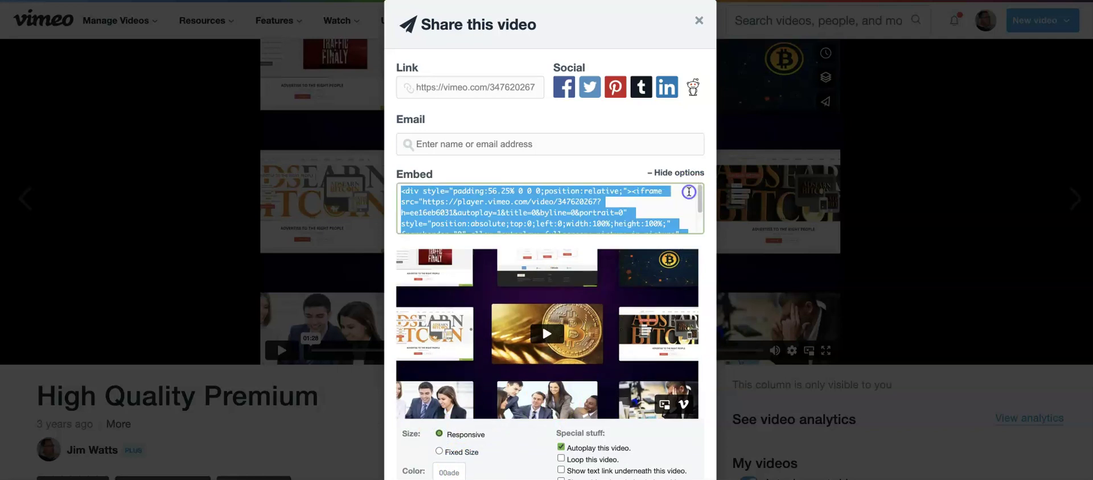
{"action": "right_click", "coordinate": [481, 218]}
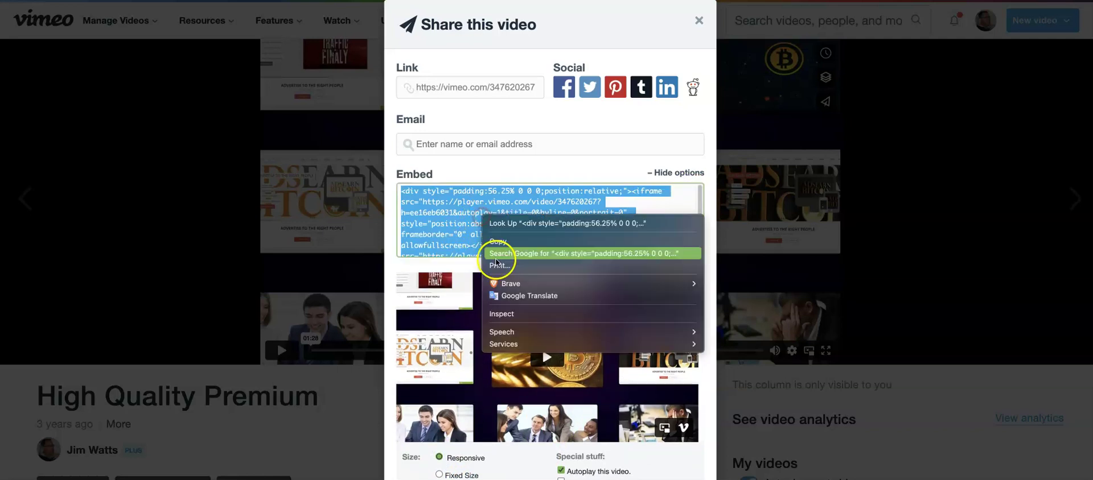
{"action": "left_click", "coordinate": [501, 245]}
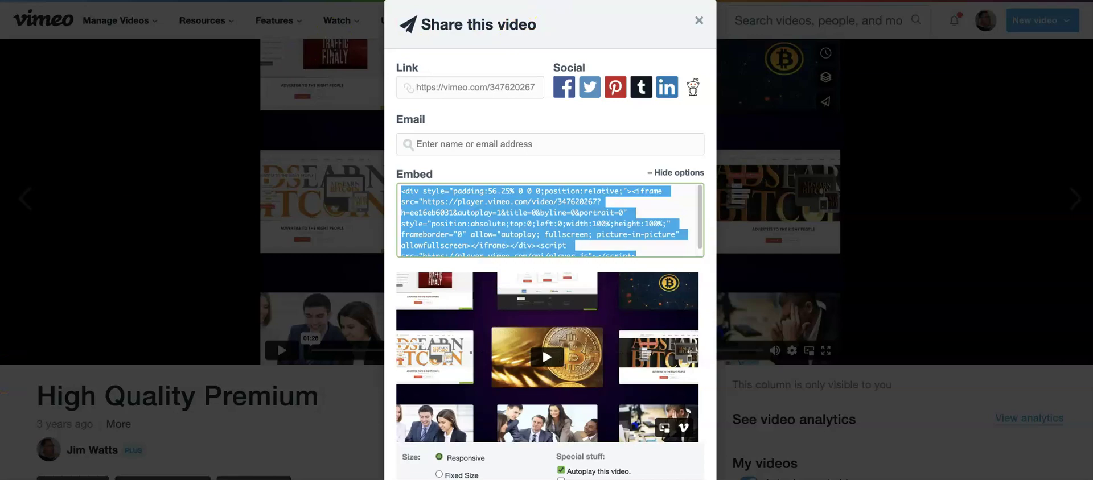
{"action": "key", "text": "ctrl+Tab"}
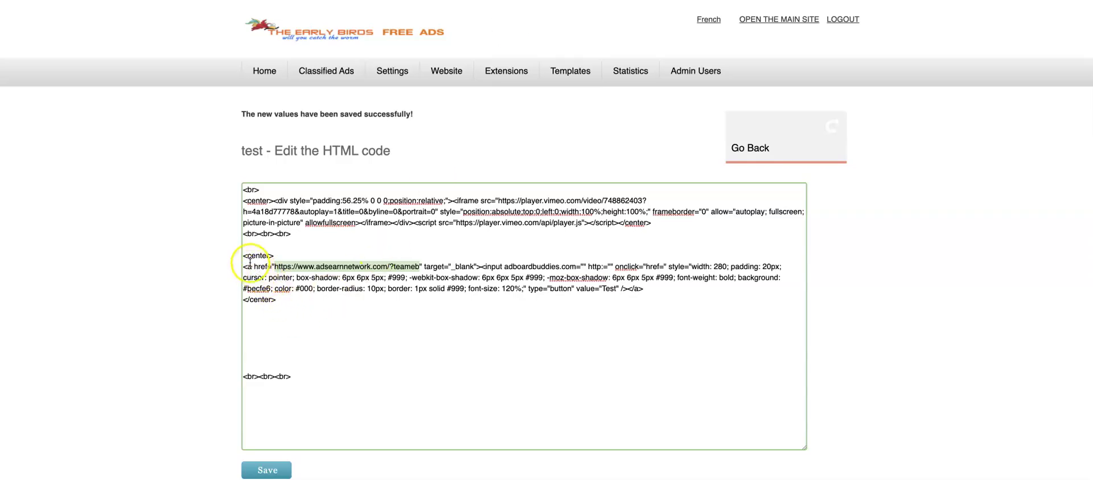
Paste the Vimeo 347620267 embed over the old iframe code and save the test page
{"action": "left_click_drag", "start_coordinate": [243, 266], "coordinate": [315, 288]}
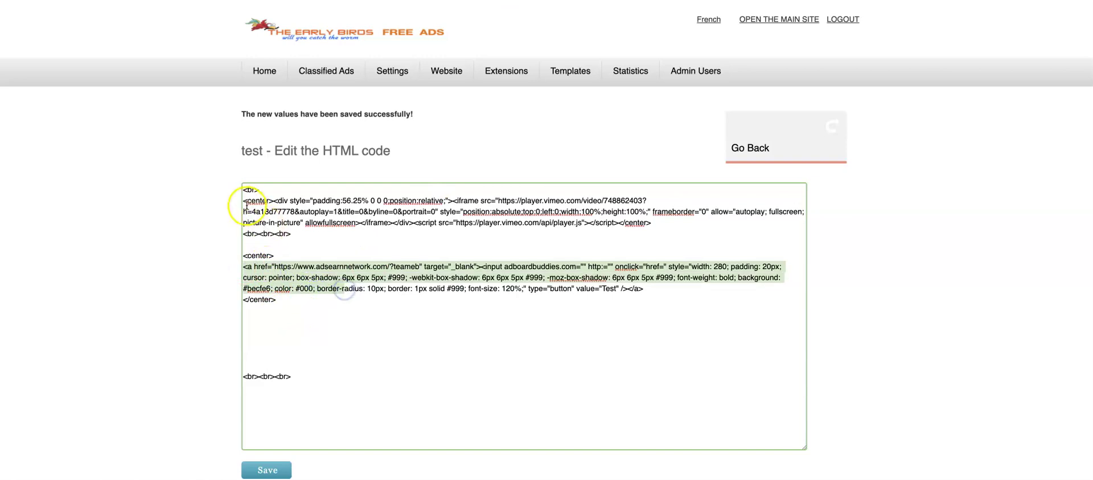
{"action": "left_click", "coordinate": [273, 200]}
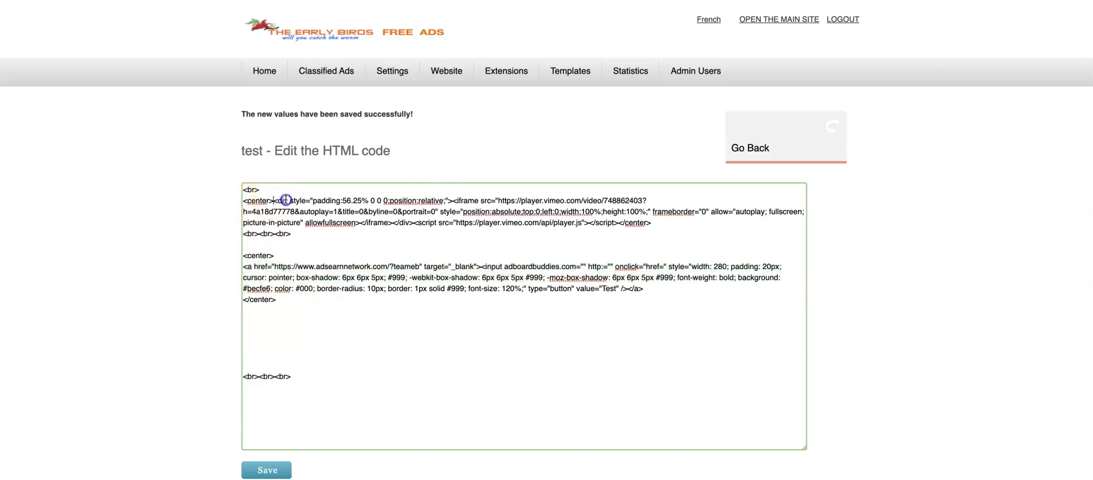
{"action": "left_click_drag", "start_coordinate": [304, 206], "coordinate": [618, 223]}
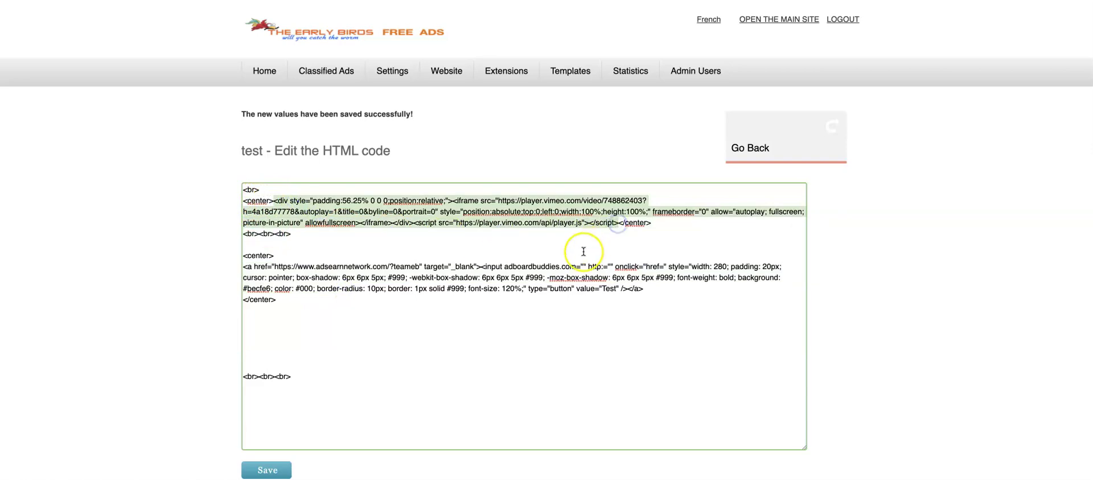
{"action": "key", "text": "ctrl+v"}
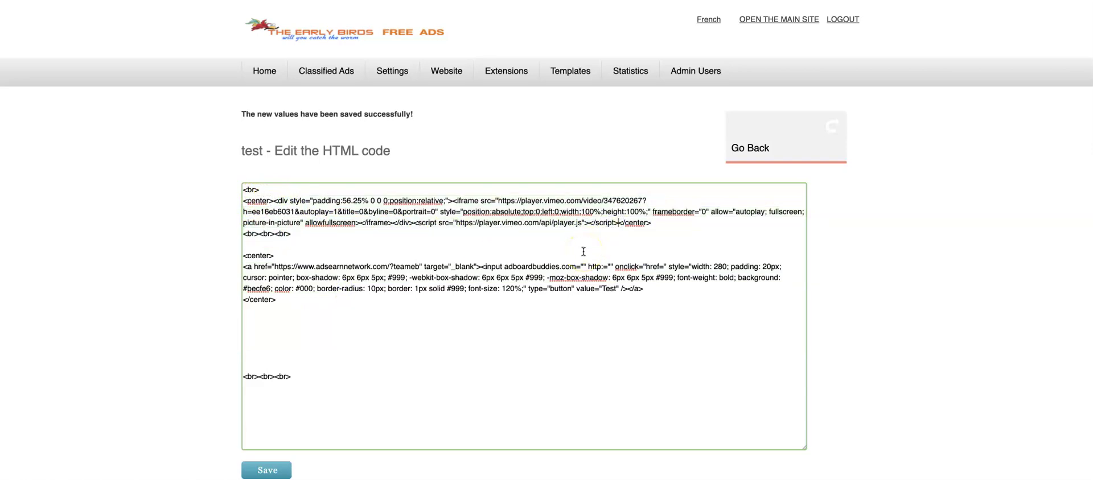
{"action": "left_click", "coordinate": [588, 246]}
{"action": "left_click", "coordinate": [268, 472]}
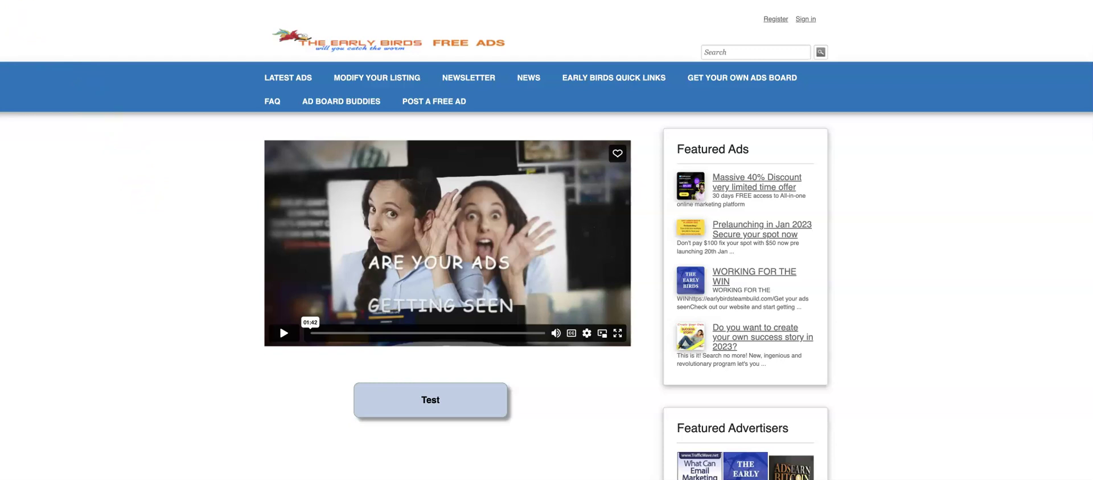
Reload the public test page, play then pause the bitcoin video, and scroll down the page
{"action": "key", "text": "super+r"}
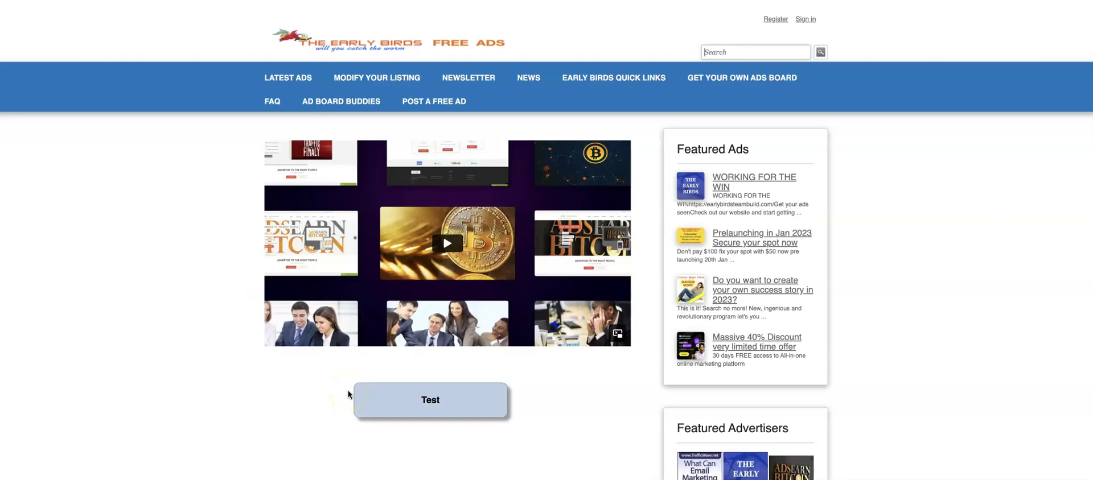
{"action": "left_click", "coordinate": [447, 245]}
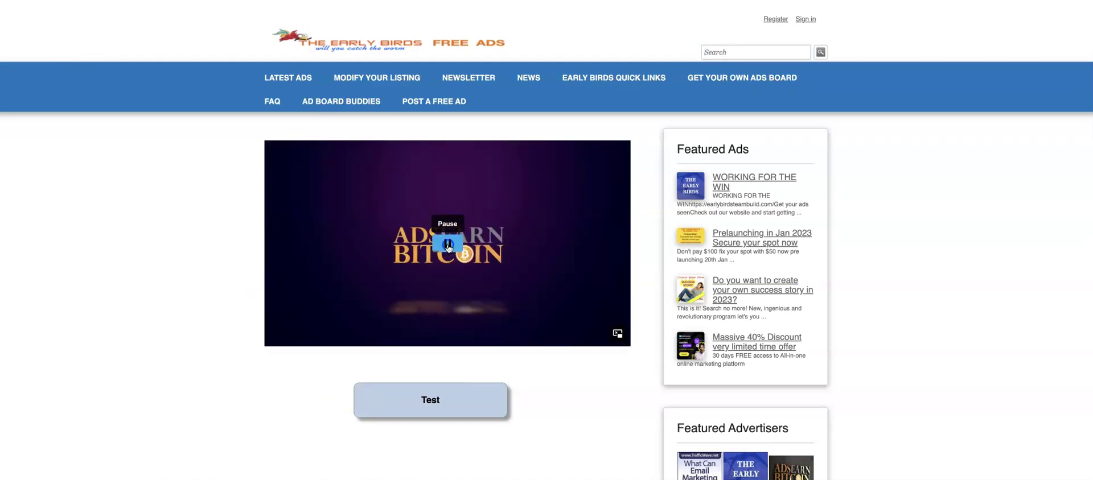
{"action": "left_click", "coordinate": [449, 247]}
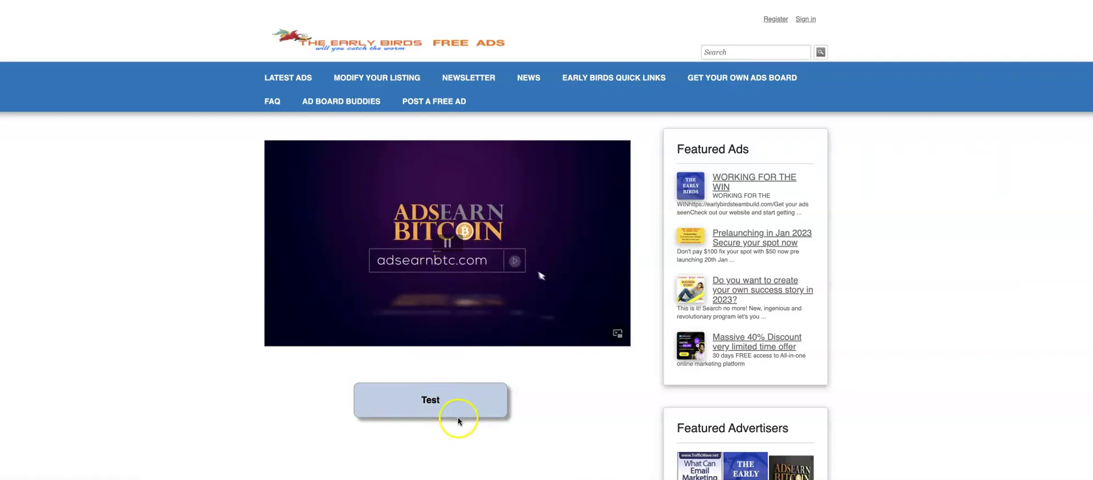
{"action": "left_click", "coordinate": [447, 250]}
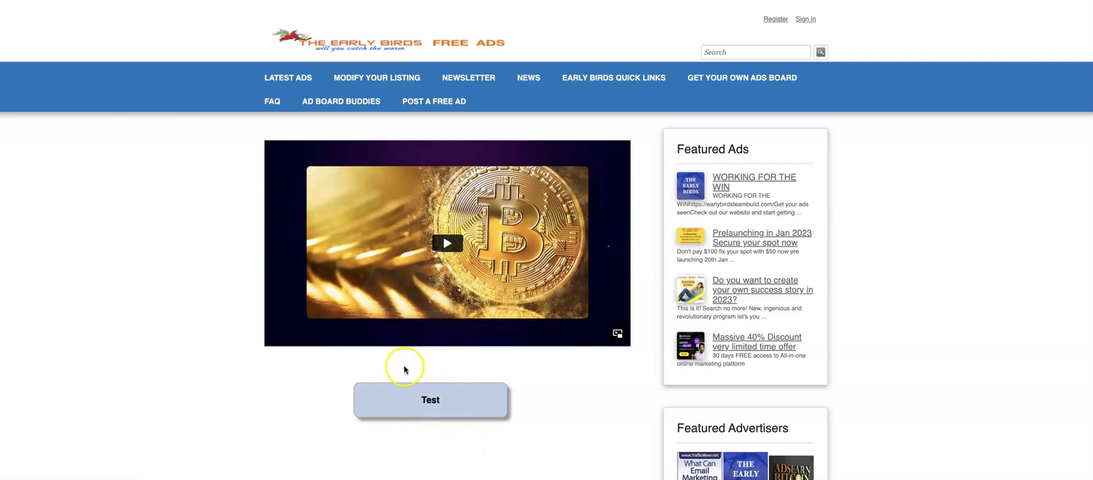
{"action": "scroll", "coordinate": [491, 374], "scroll_direction": "down", "scroll_amount": 1}
{"action": "scroll", "coordinate": [491, 374], "scroll_direction": "down", "scroll_amount": 10}
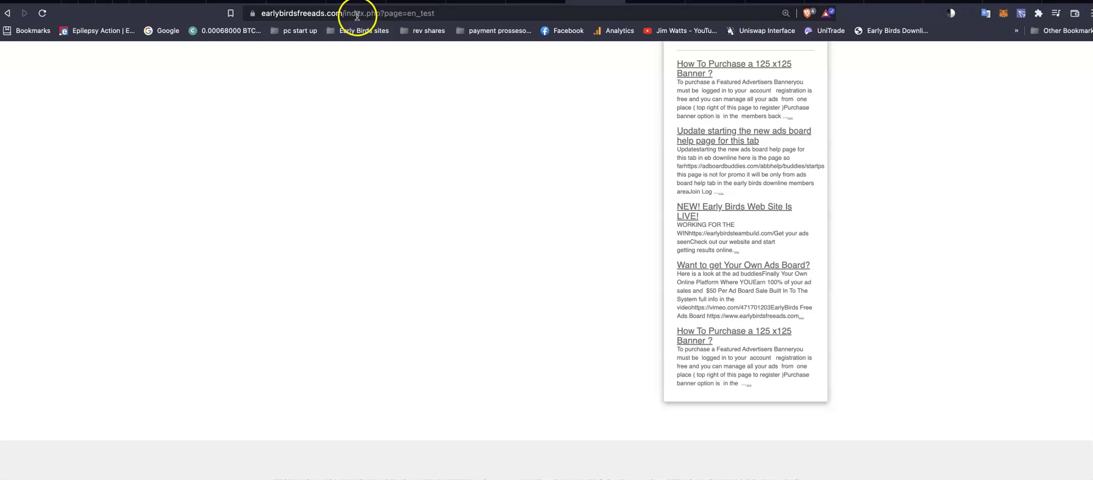
Copy the test page's web address, pause the video, and go back to the admin tab
{"action": "scroll", "coordinate": [391, 234], "scroll_direction": "up", "scroll_amount": 10}
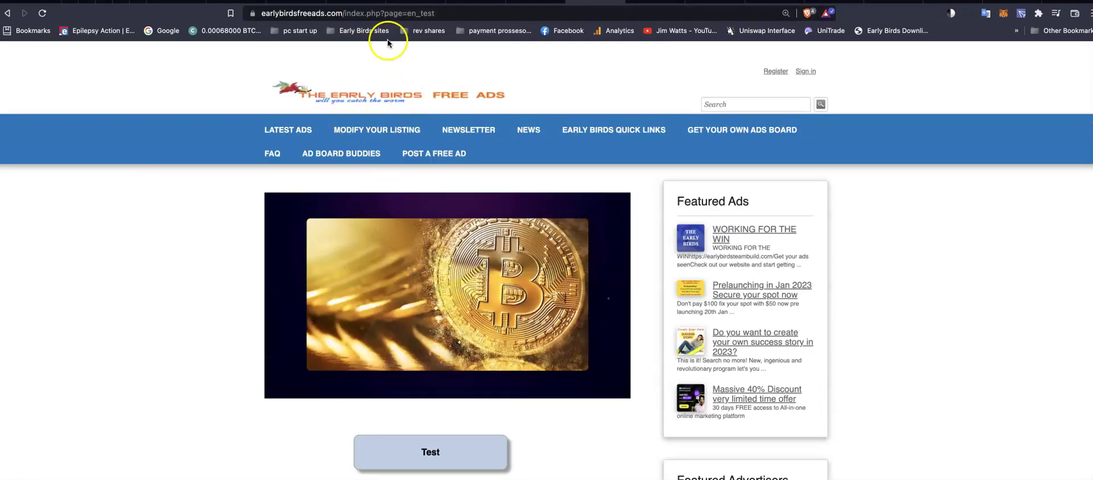
{"action": "scroll", "coordinate": [378, 346], "scroll_direction": "down", "scroll_amount": 10}
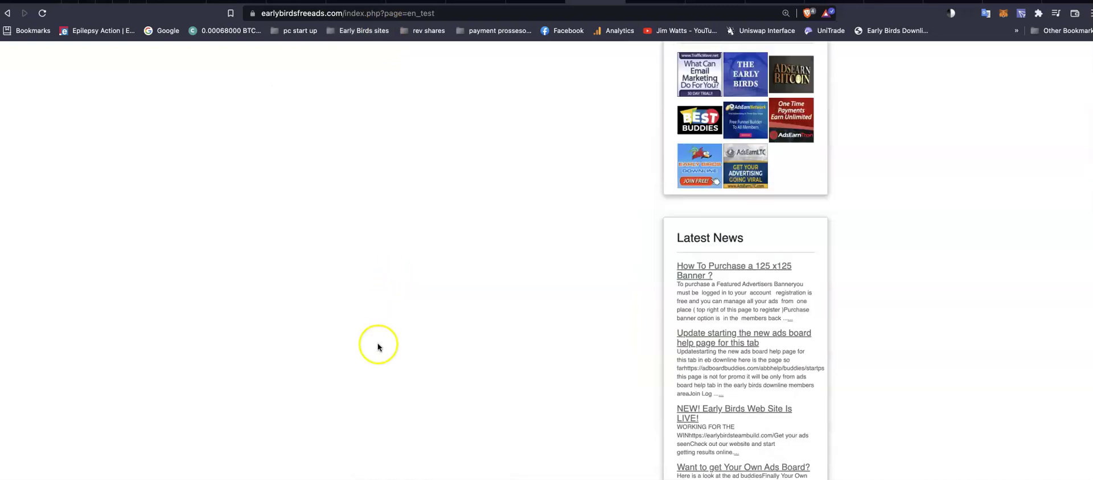
{"action": "scroll", "coordinate": [418, 431], "scroll_direction": "up", "scroll_amount": 5}
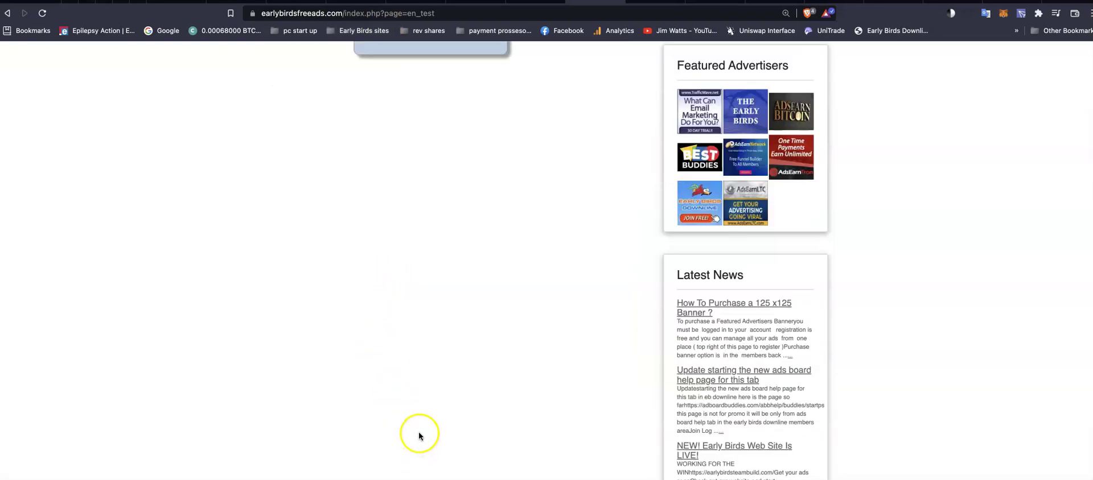
{"action": "scroll", "coordinate": [418, 431], "scroll_direction": "down", "scroll_amount": 5}
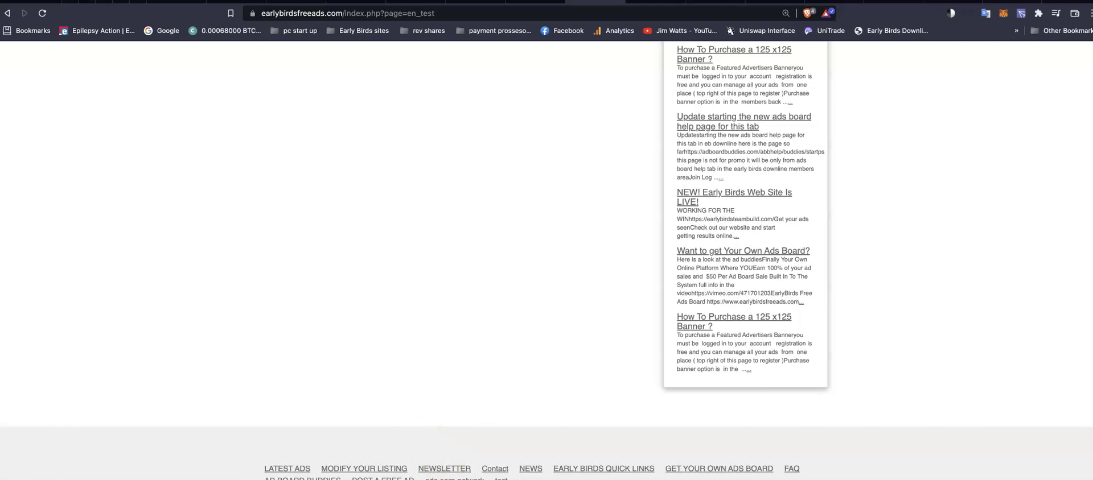
{"action": "scroll", "coordinate": [497, 475], "scroll_direction": "down", "scroll_amount": 1}
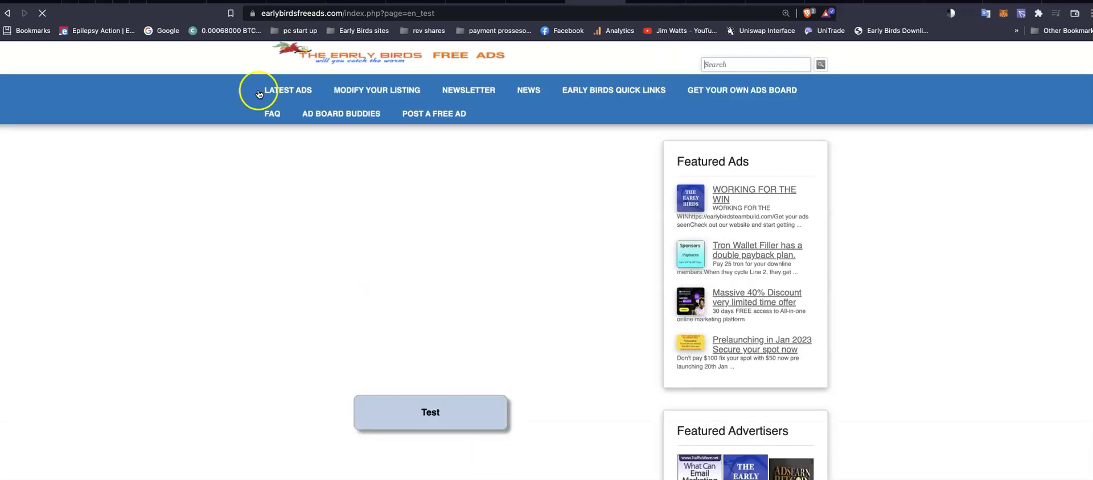
{"action": "right_click", "coordinate": [339, 14]}
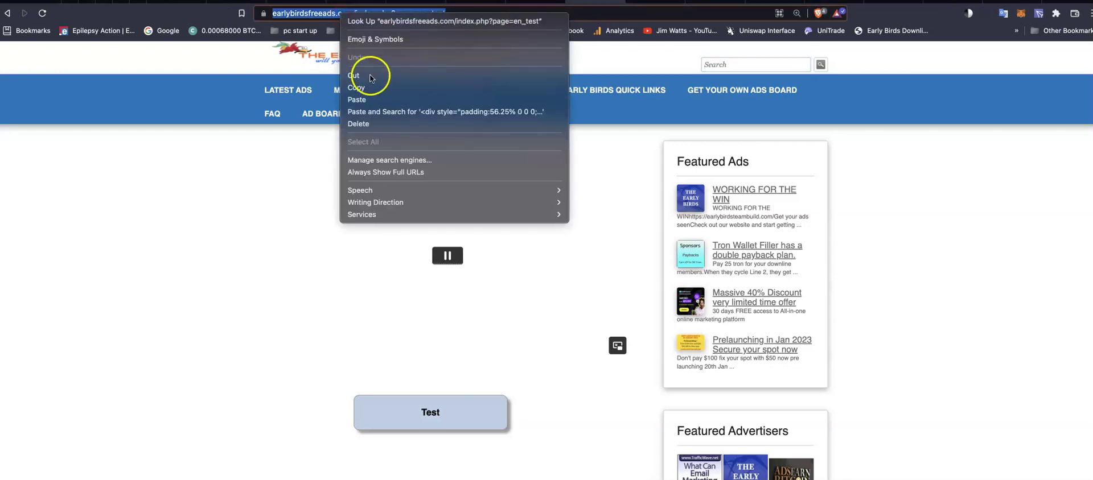
{"action": "left_click", "coordinate": [369, 89]}
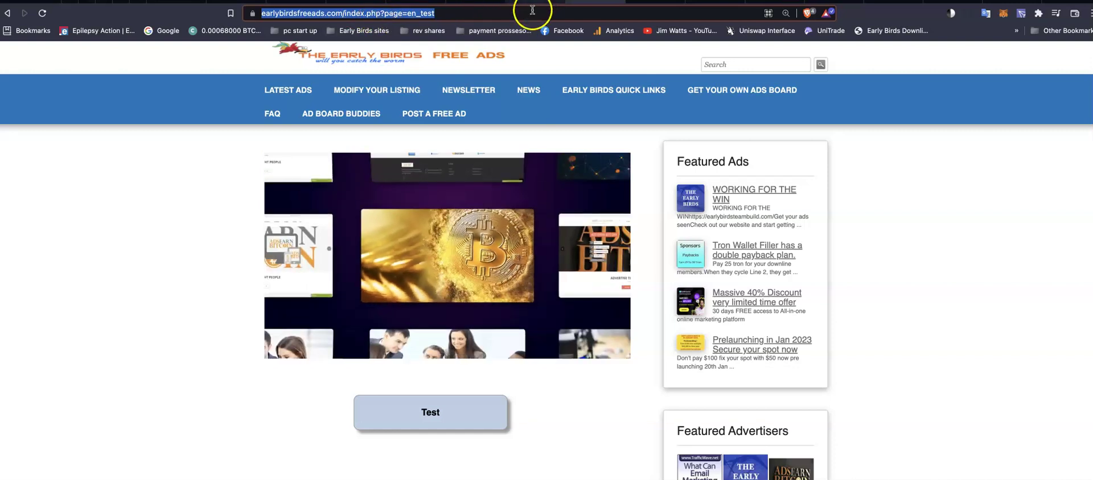
{"action": "left_click", "coordinate": [455, 249]}
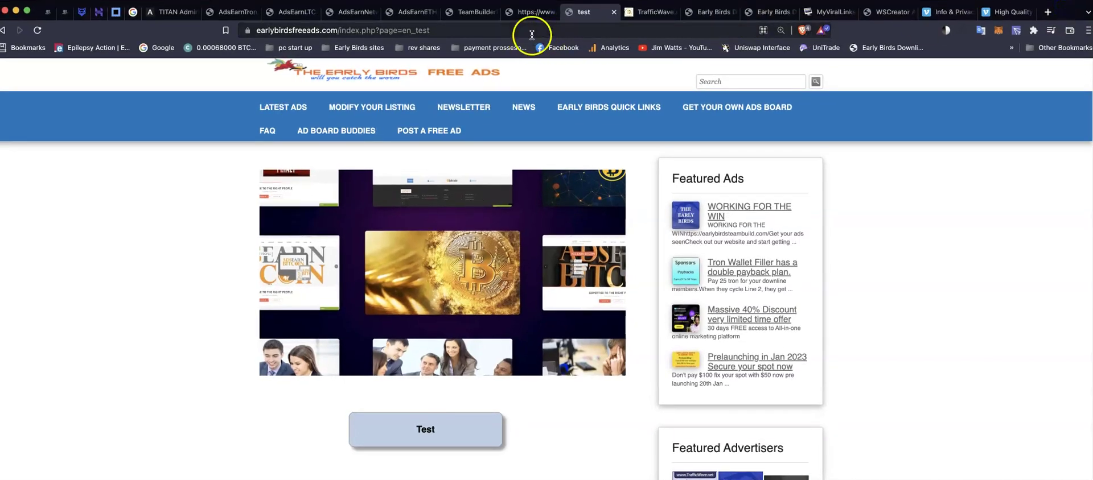
{"action": "left_click", "coordinate": [522, 17]}
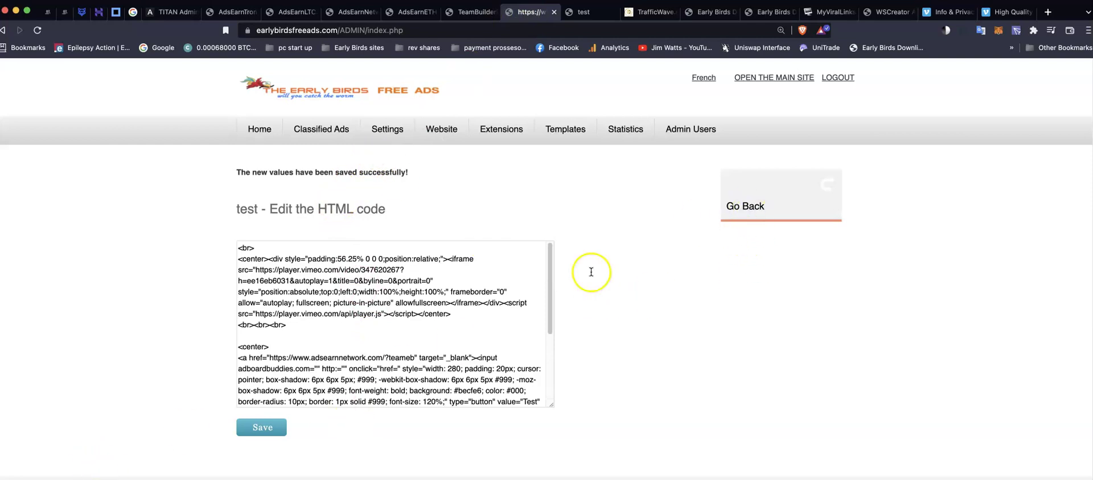
Return to the site-pages list and copy the public test page's address
{"action": "left_click", "coordinate": [747, 210]}
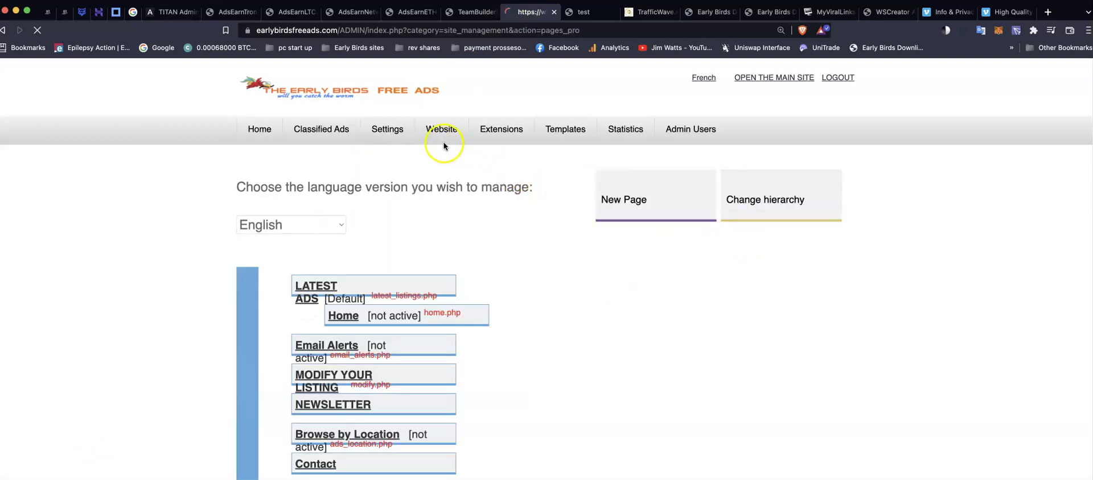
{"action": "mouse_move", "coordinate": [480, 133]}
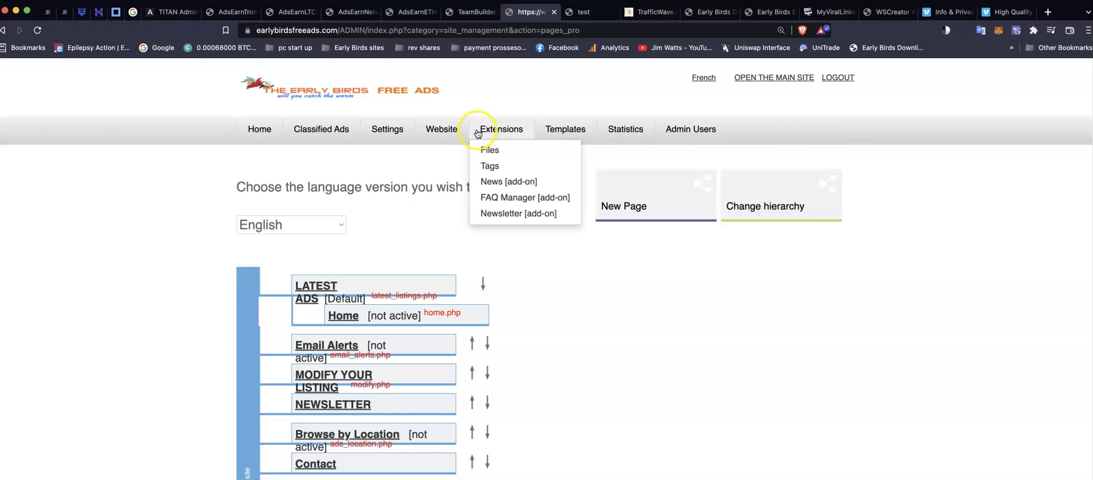
{"action": "left_click", "coordinate": [577, 11]}
{"action": "right_click", "coordinate": [415, 32]}
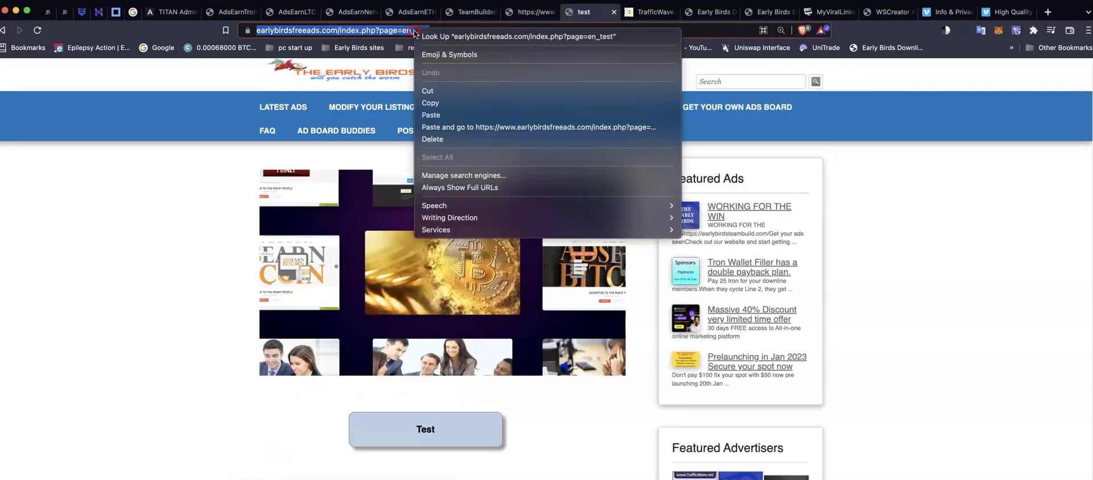
{"action": "left_click", "coordinate": [436, 103]}
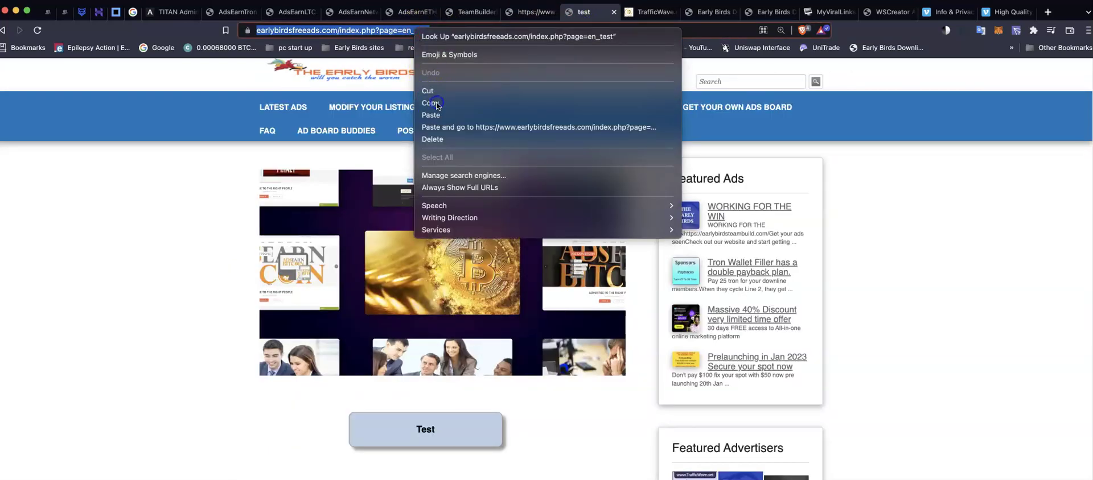
Open Latest Ads in the public tab, then scroll the admin pages list down to test
{"action": "left_click", "coordinate": [529, 14]}
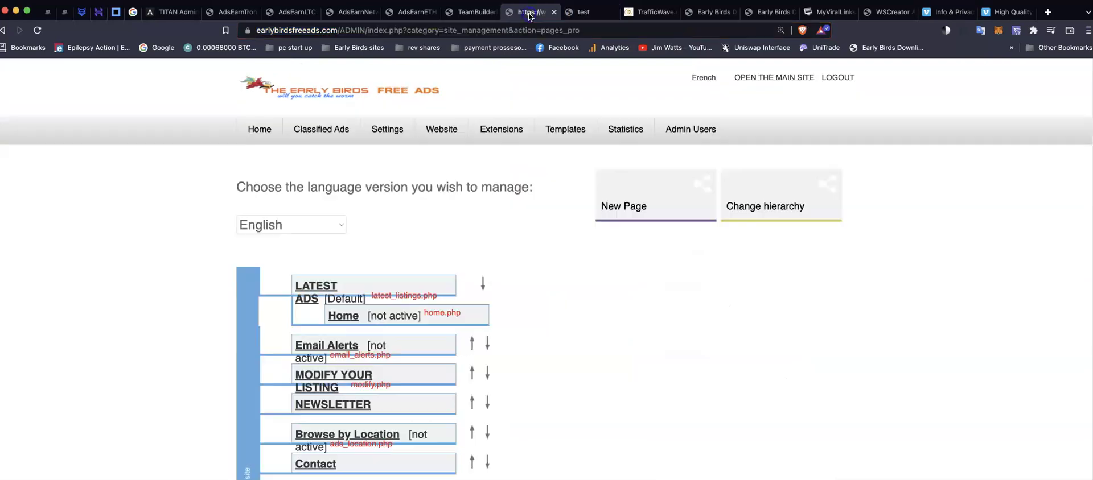
{"action": "left_click", "coordinate": [580, 13]}
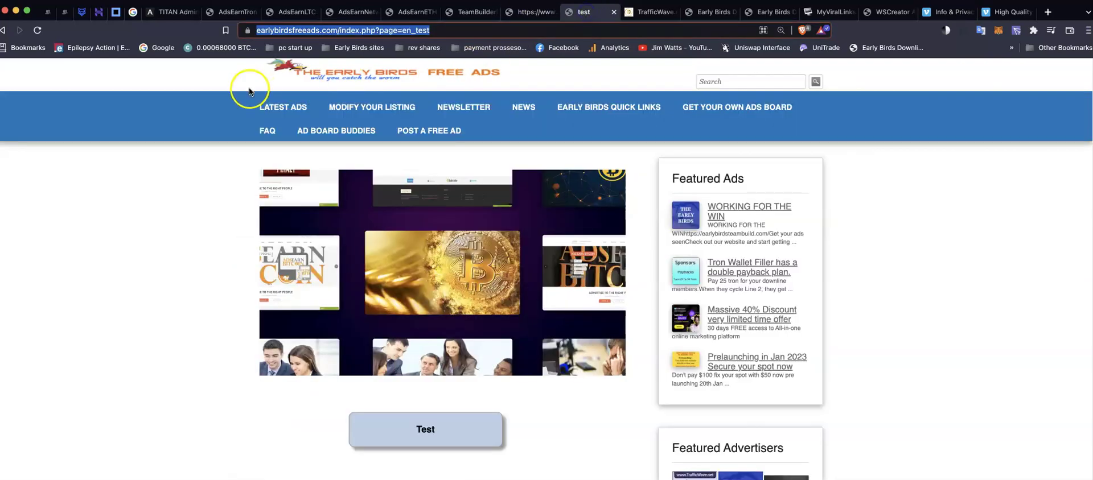
{"action": "left_click", "coordinate": [299, 109]}
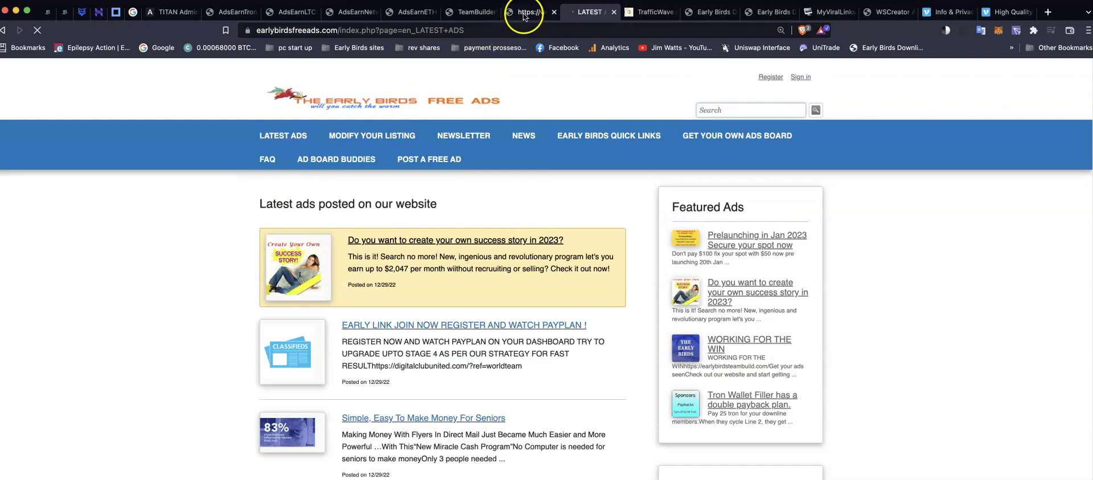
{"action": "left_click", "coordinate": [524, 13]}
{"action": "scroll", "coordinate": [562, 361], "scroll_direction": "down", "scroll_amount": 6}
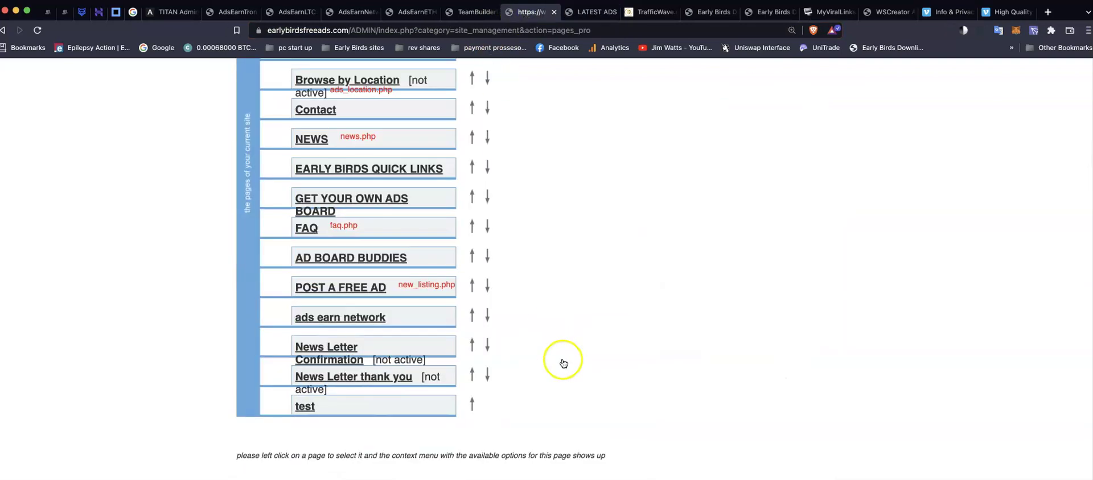
Set the test page's Active setting to NO and save its page settings
{"action": "left_click", "coordinate": [327, 403]}
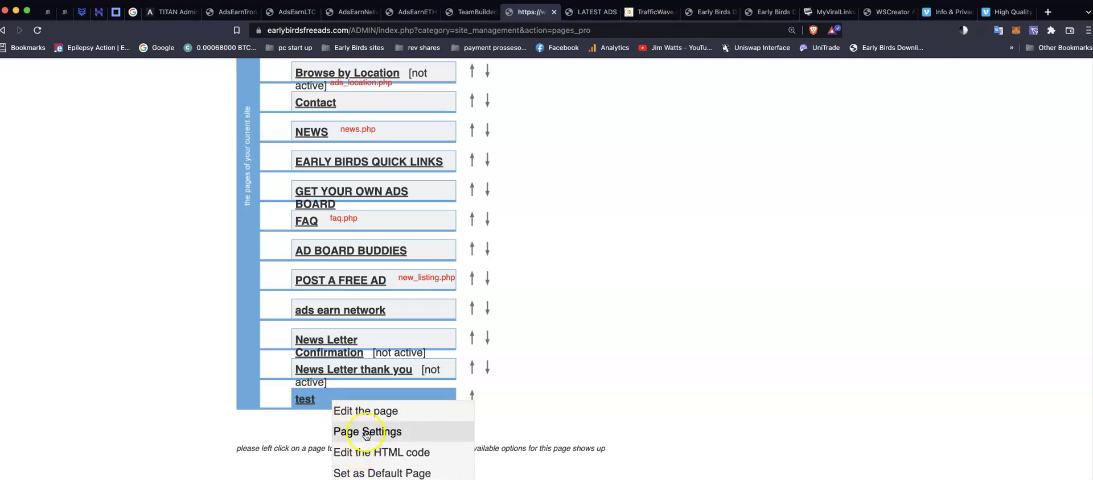
{"action": "scroll", "coordinate": [513, 405], "scroll_direction": "down", "scroll_amount": 2}
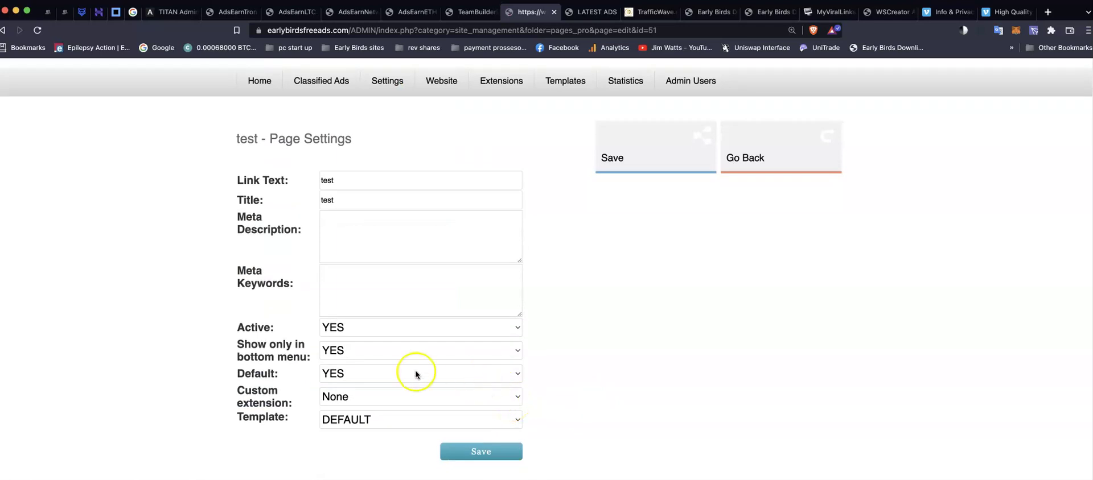
{"action": "left_click", "coordinate": [517, 329]}
{"action": "left_click", "coordinate": [447, 345]}
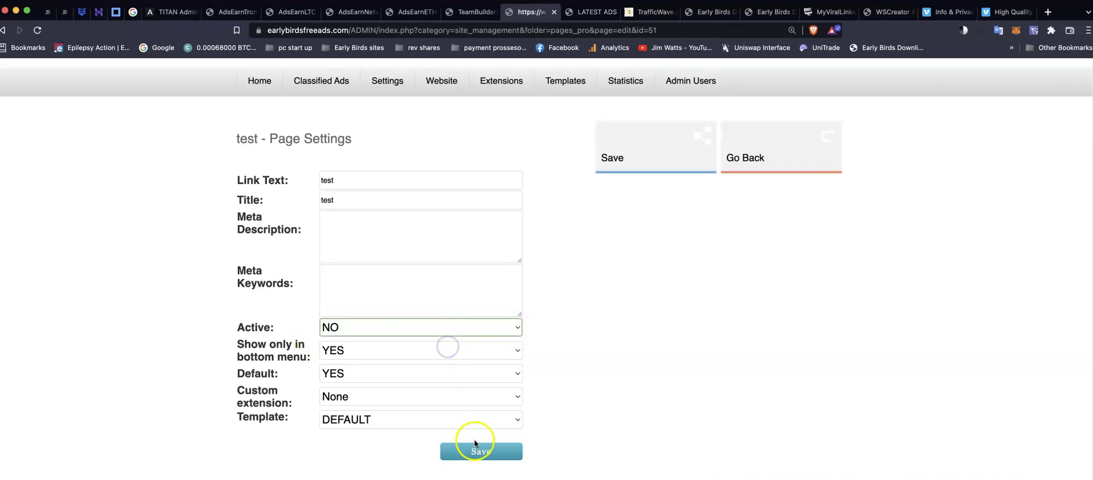
{"action": "left_click", "coordinate": [483, 452]}
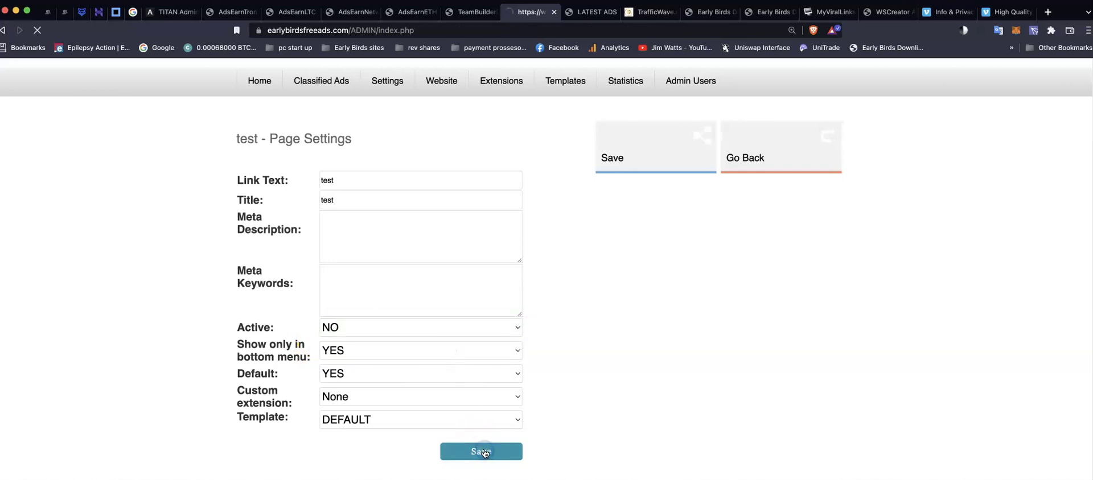
Reload the public Latest Ads listing and scroll down through it
{"action": "left_click", "coordinate": [597, 17]}
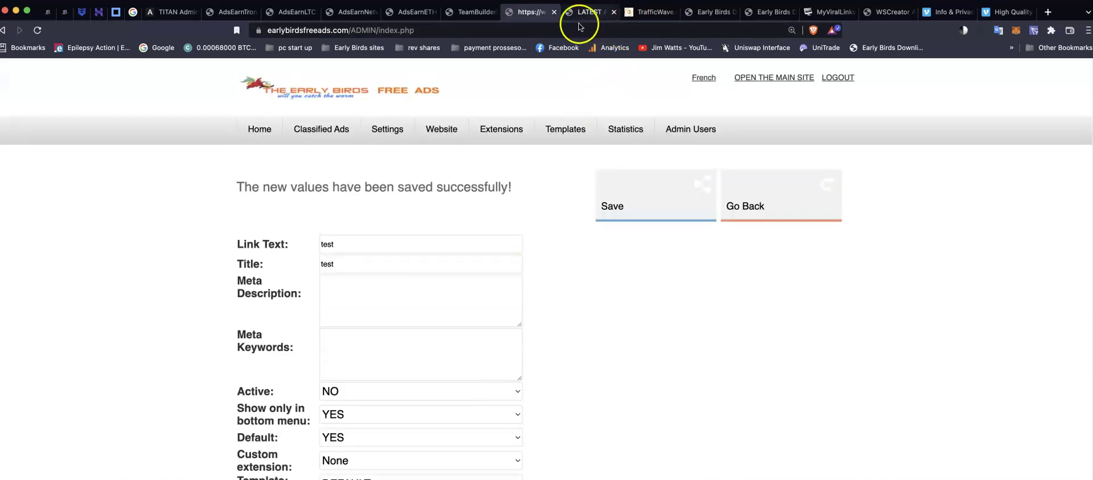
{"action": "left_click", "coordinate": [286, 138]}
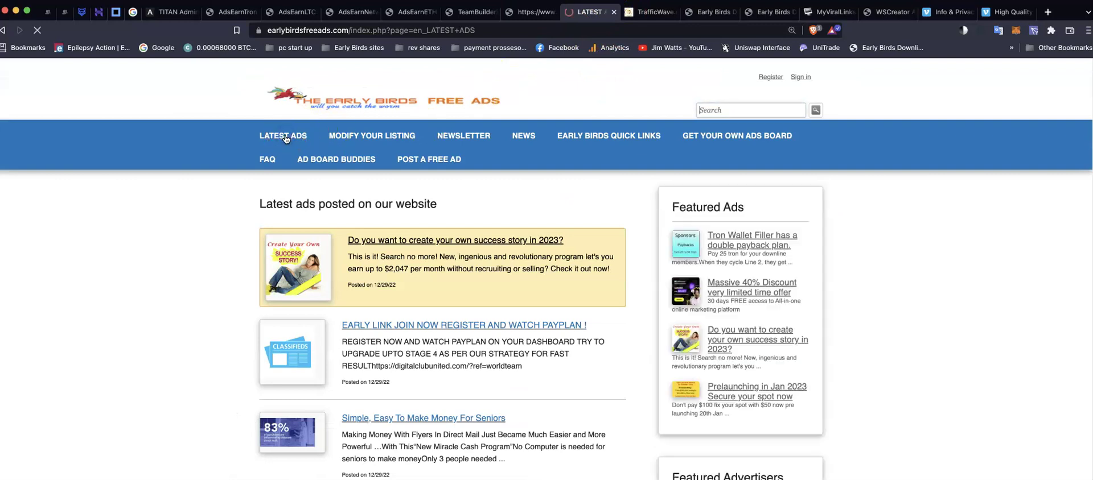
{"action": "scroll", "coordinate": [233, 218], "scroll_direction": "down", "scroll_amount": 10}
{"action": "scroll", "coordinate": [237, 212], "scroll_direction": "down", "scroll_amount": 10}
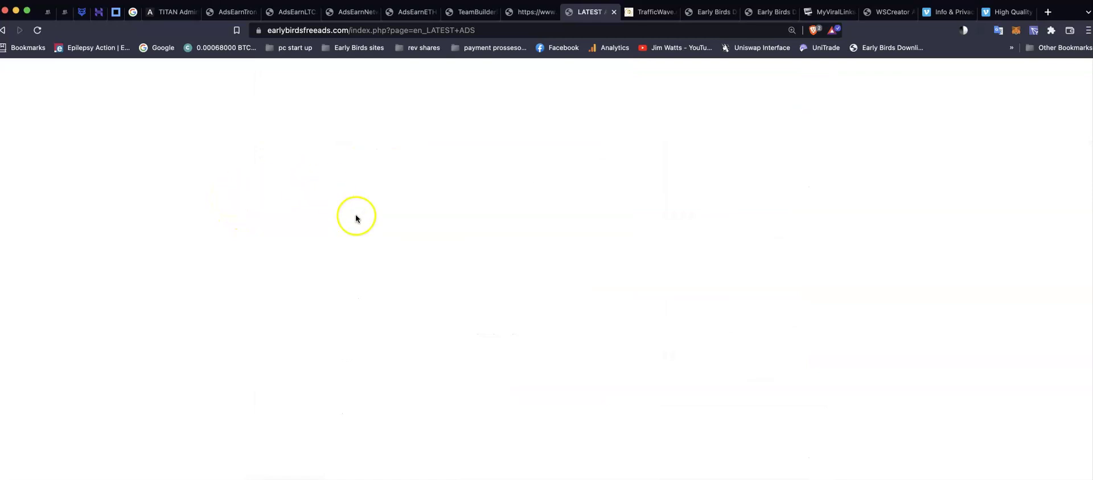
{"action": "scroll", "coordinate": [370, 220], "scroll_direction": "up", "scroll_amount": 3}
{"action": "scroll", "coordinate": [359, 219], "scroll_direction": "down", "scroll_amount": 3}
{"action": "scroll", "coordinate": [360, 220], "scroll_direction": "down", "scroll_amount": 3}
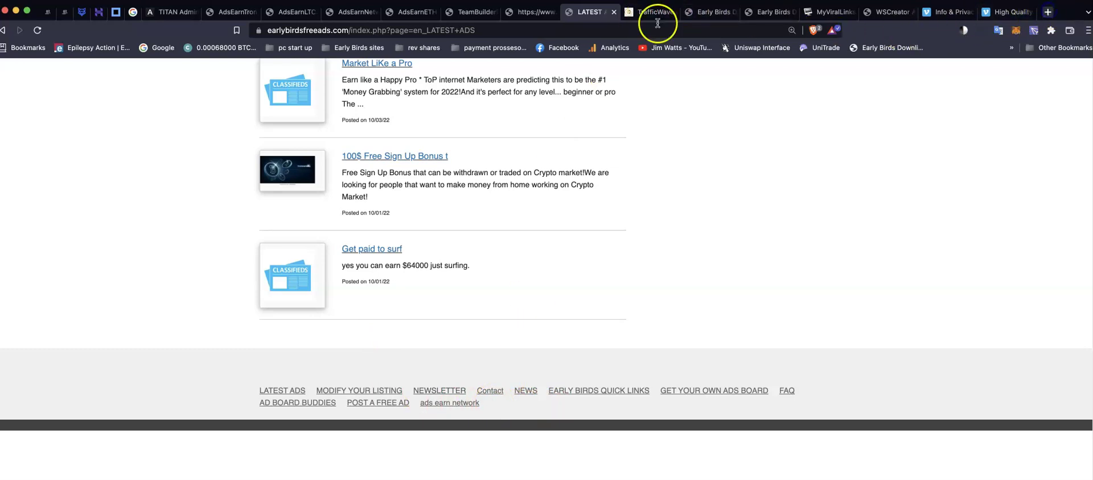
{"action": "key", "text": "super+t"}
{"action": "key", "text": "super+v"}
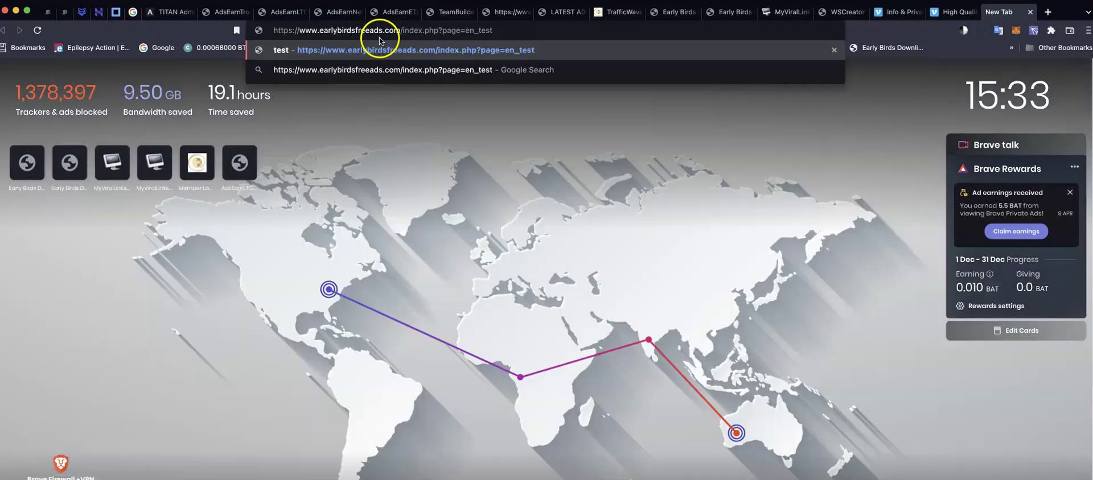
{"action": "left_click", "coordinate": [474, 43]}
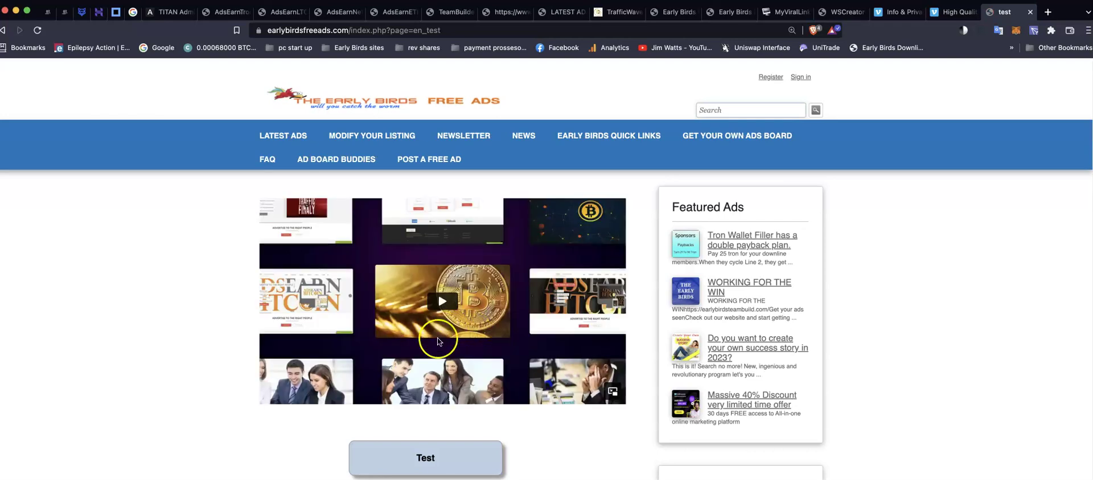
{"action": "right_click", "coordinate": [412, 33]}
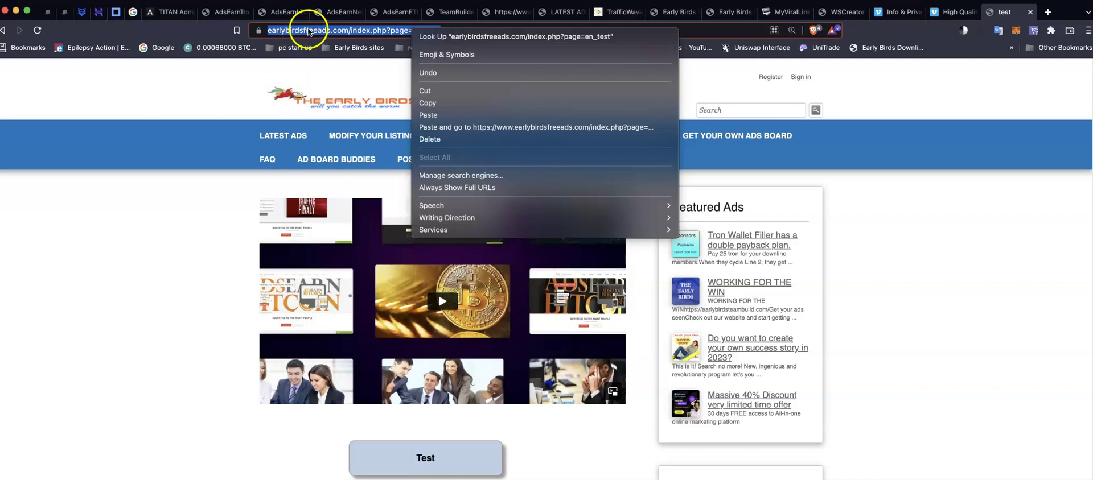
{"action": "left_click", "coordinate": [211, 272]}
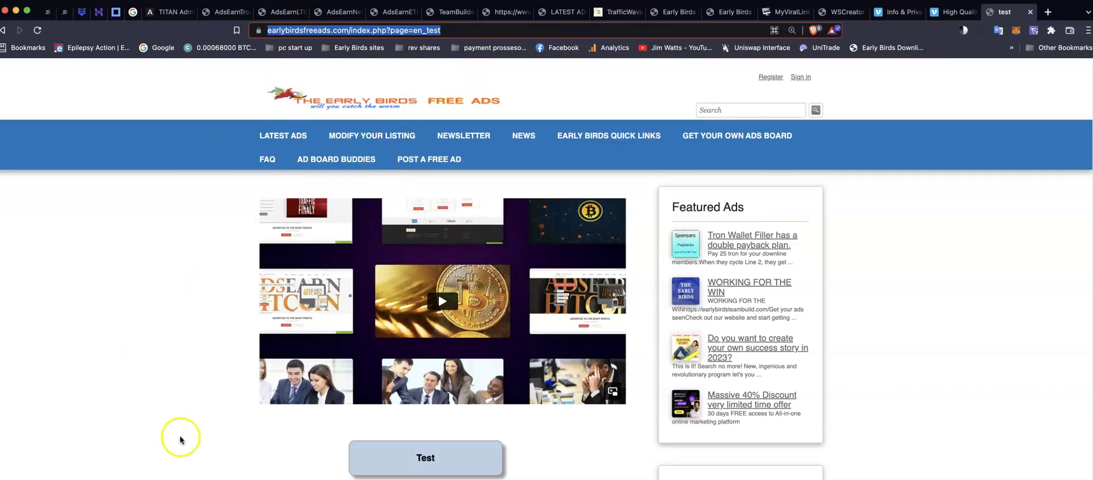
{"action": "scroll", "coordinate": [771, 288], "scroll_direction": "down", "scroll_amount": 15}
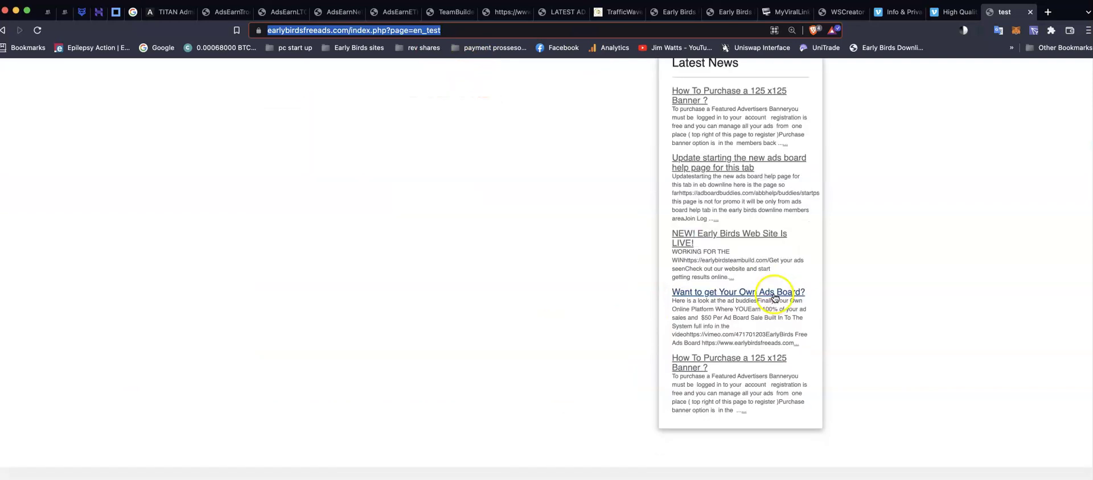
{"action": "scroll", "coordinate": [778, 299], "scroll_direction": "up", "scroll_amount": 13}
{"action": "scroll", "coordinate": [778, 300], "scroll_direction": "up", "scroll_amount": 2}
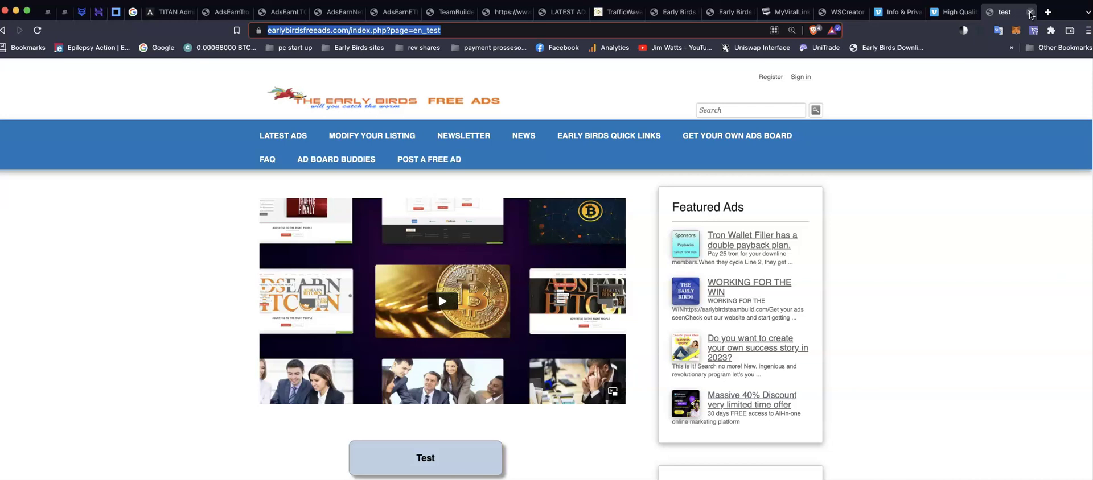
{"action": "left_click", "coordinate": [1031, 15]}
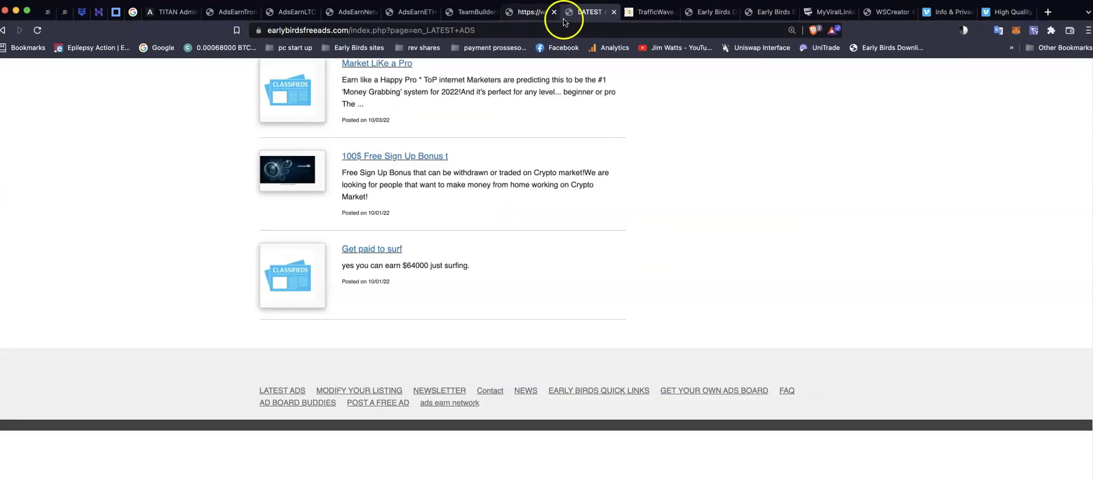
Go back to the site-pages list and open the test page's menu, now offering Activate
{"action": "left_click", "coordinate": [530, 12]}
{"action": "scroll", "coordinate": [456, 285], "scroll_direction": "down", "scroll_amount": 1}
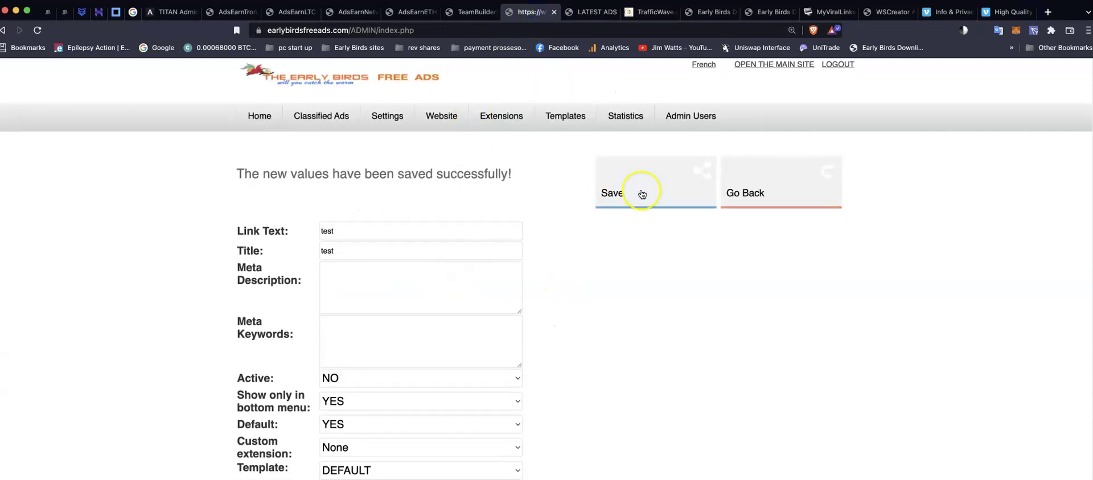
{"action": "left_click", "coordinate": [747, 194]}
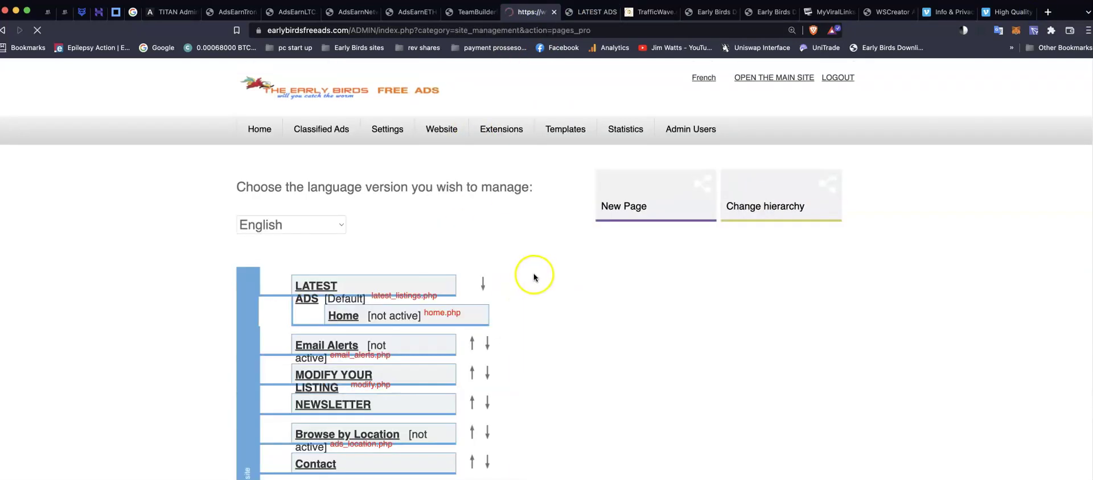
{"action": "mouse_move", "coordinate": [433, 110]}
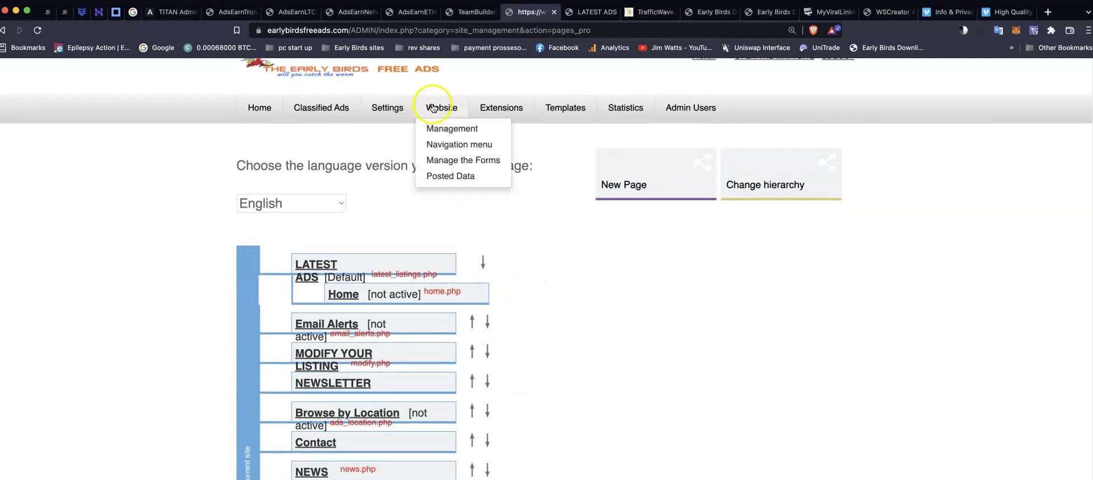
{"action": "scroll", "coordinate": [501, 335], "scroll_direction": "down", "scroll_amount": 6}
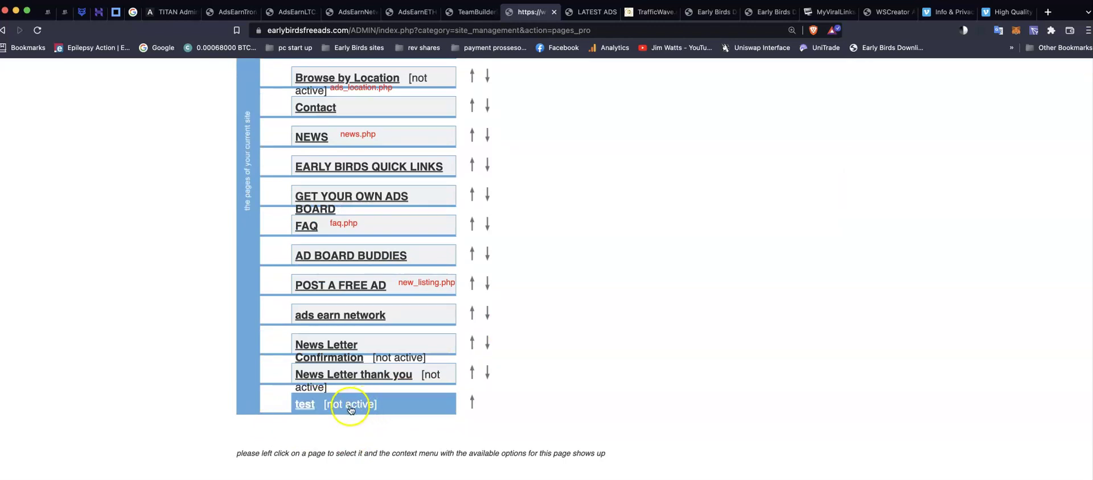
{"action": "left_click", "coordinate": [353, 410]}
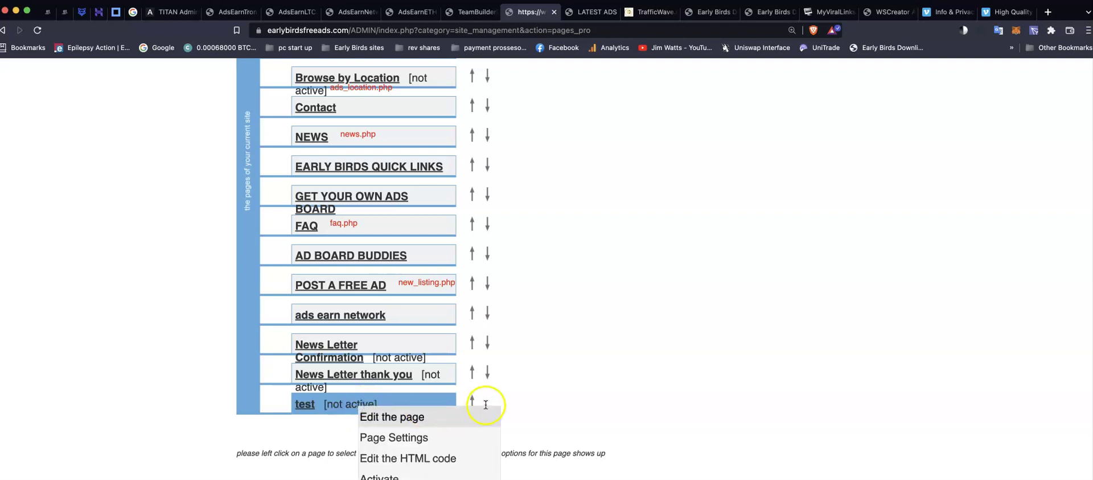
{"action": "scroll", "coordinate": [487, 402], "scroll_direction": "down", "scroll_amount": 1}
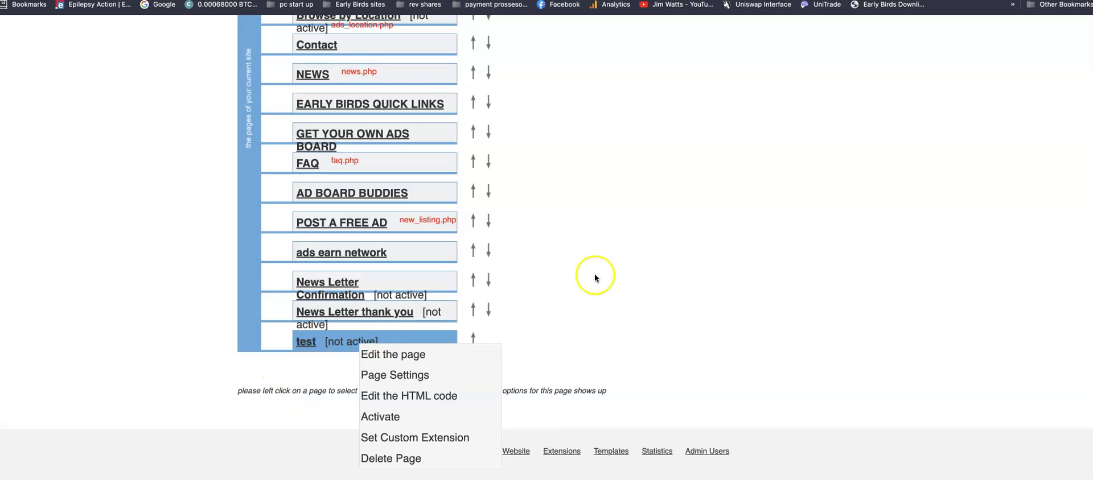
{"action": "scroll", "coordinate": [594, 273], "scroll_direction": "up", "scroll_amount": 1}
{"action": "scroll", "coordinate": [603, 134], "scroll_direction": "up", "scroll_amount": 8}
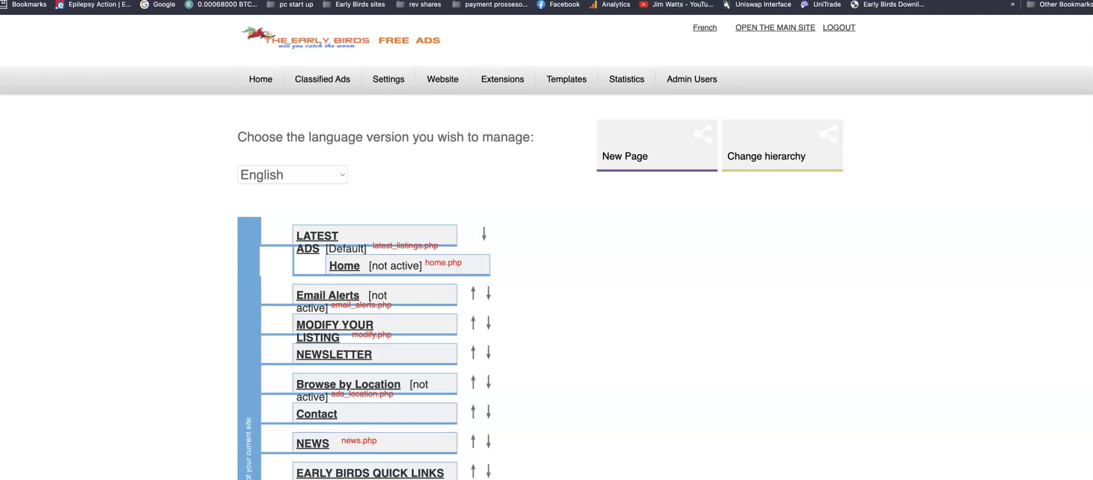
{"action": "mouse_move", "coordinate": [1085, 6]}
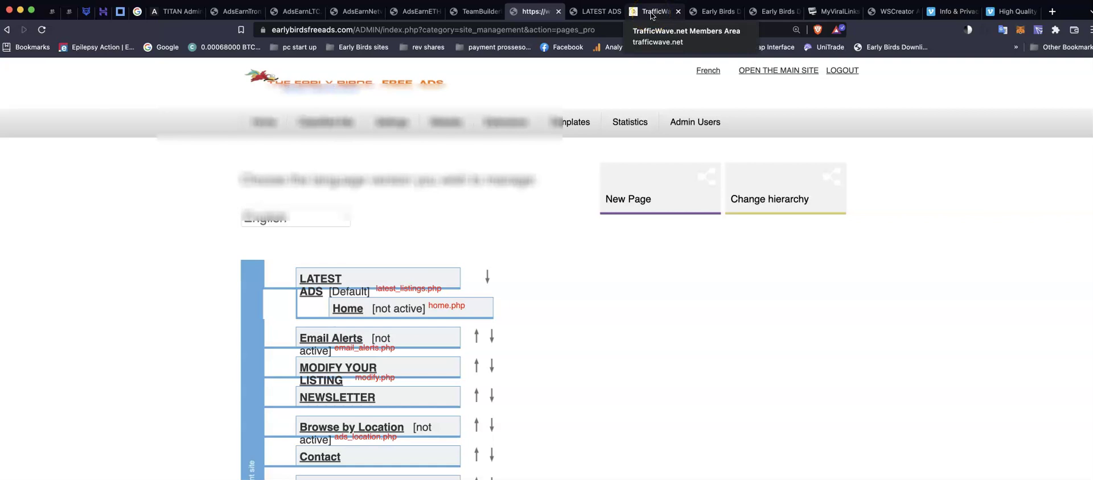
Switch to the TrafficWave members area, reload it and dismiss the attention notice
{"action": "left_click", "coordinate": [652, 13]}
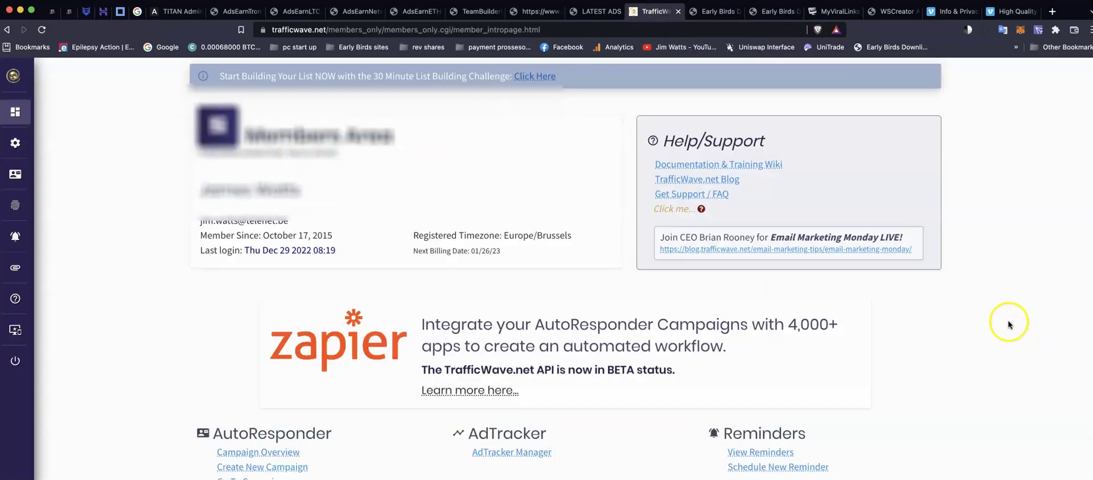
{"action": "scroll", "coordinate": [1009, 306], "scroll_direction": "down", "scroll_amount": 1}
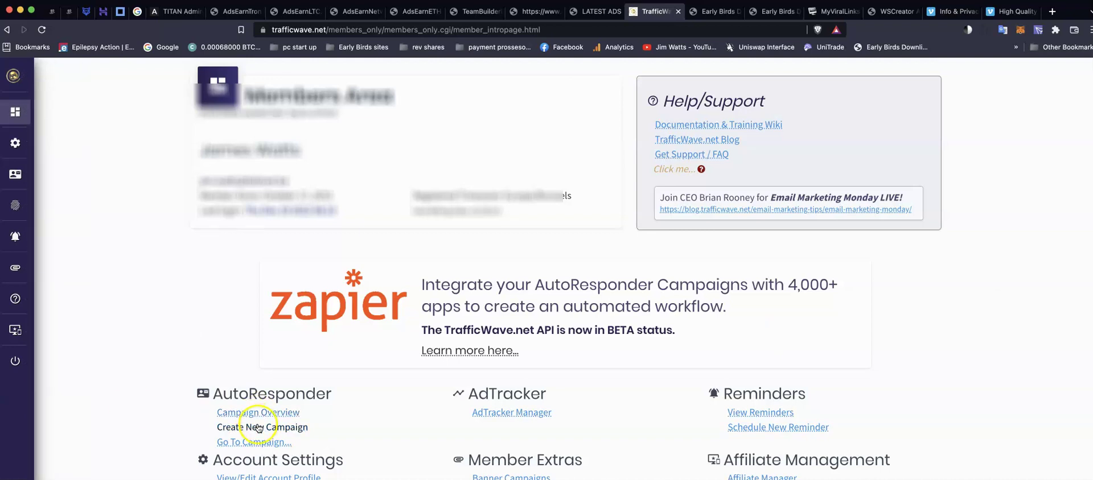
{"action": "left_click", "coordinate": [254, 443]}
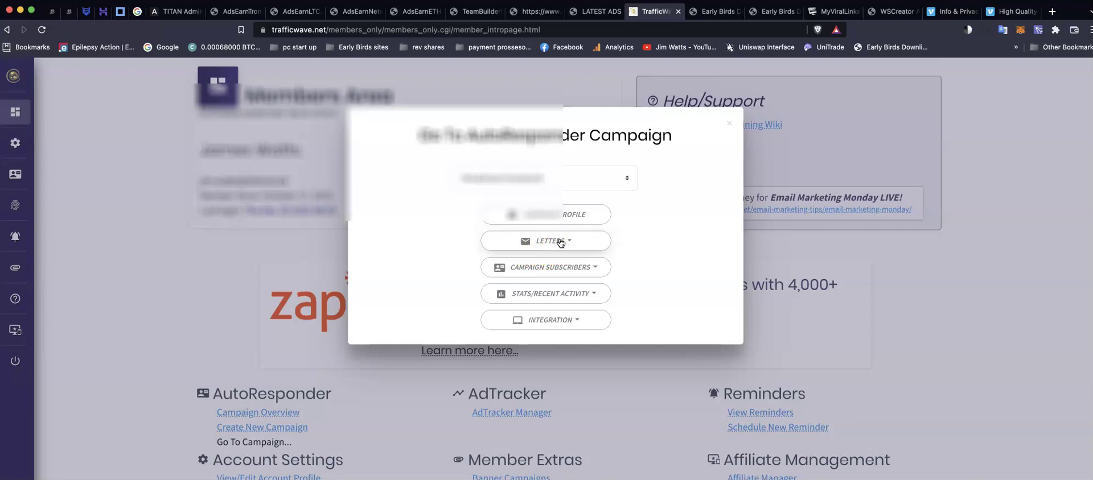
{"action": "left_click", "coordinate": [731, 126]}
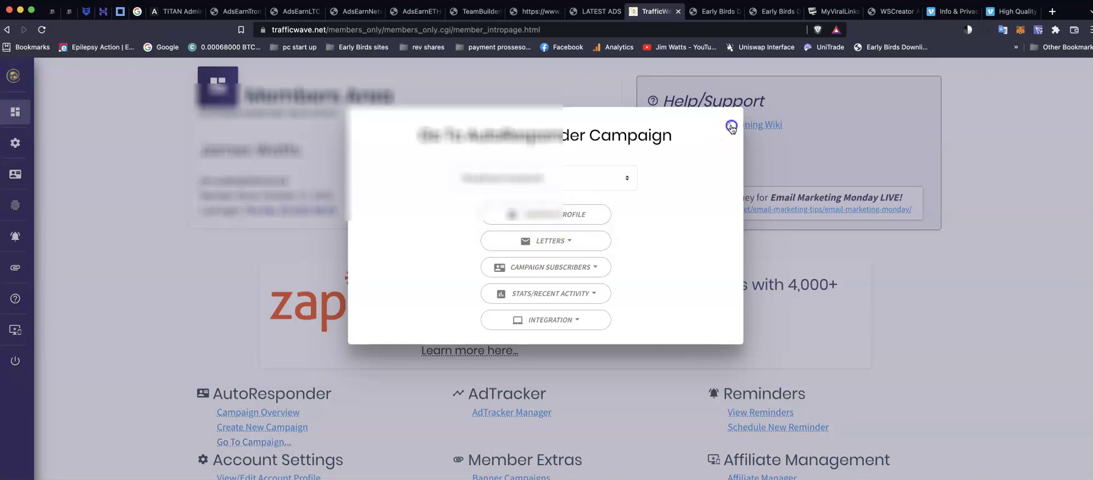
{"action": "left_click", "coordinate": [41, 30]}
{"action": "left_click", "coordinate": [130, 280]}
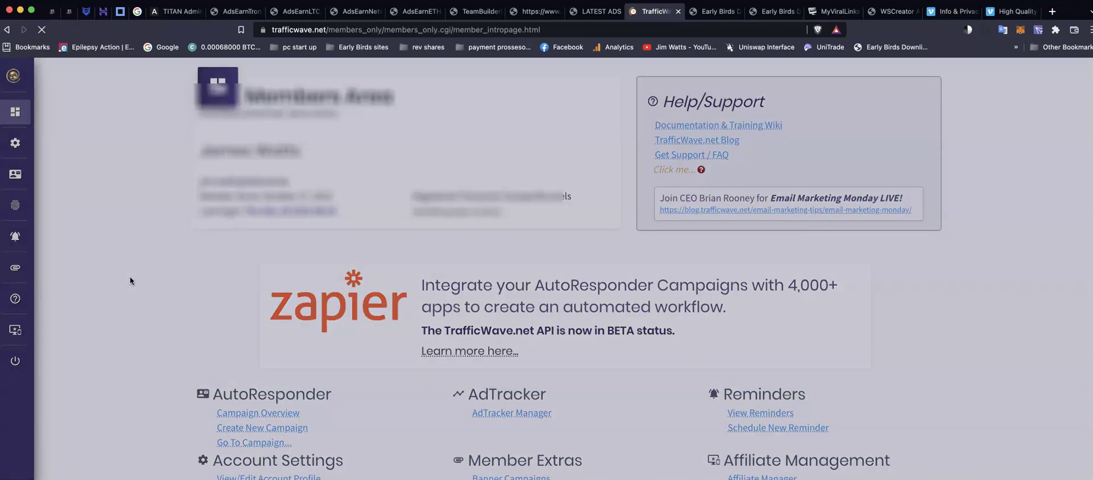
{"action": "left_click", "coordinate": [723, 118]}
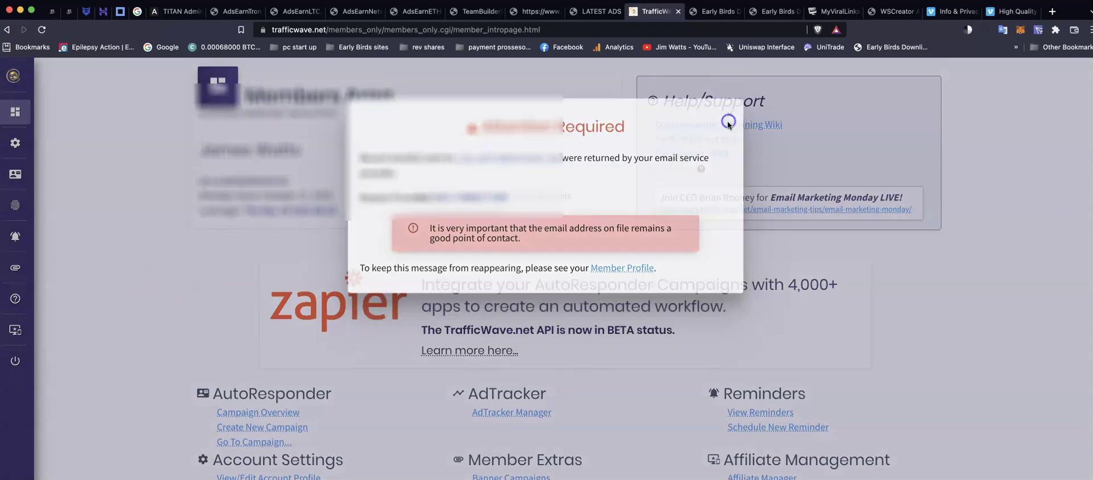
Pick the theadsearnnetwork campaign and choose Create New Letter from its LETTERS menu
{"action": "left_click", "coordinate": [238, 444]}
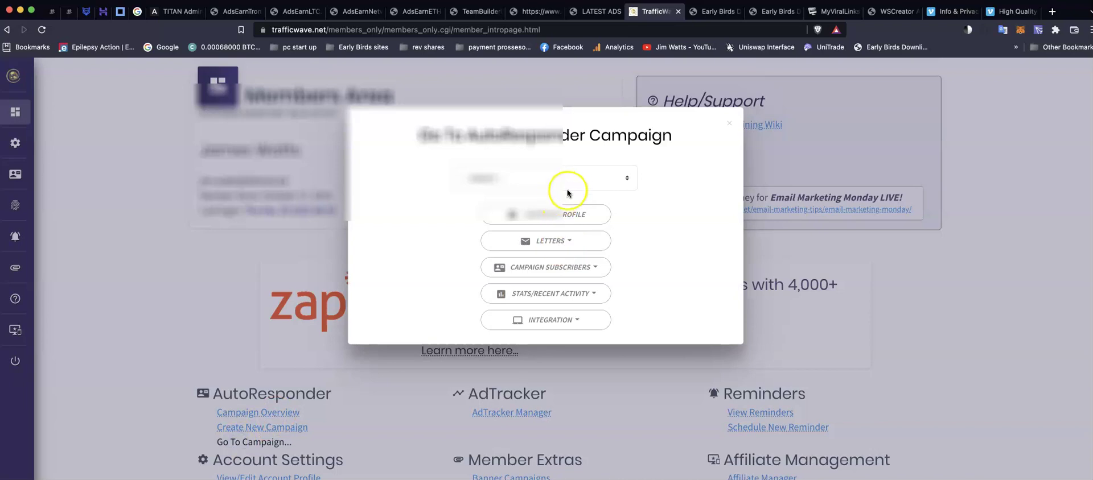
{"action": "left_click", "coordinate": [569, 180]}
{"action": "left_click", "coordinate": [533, 272]}
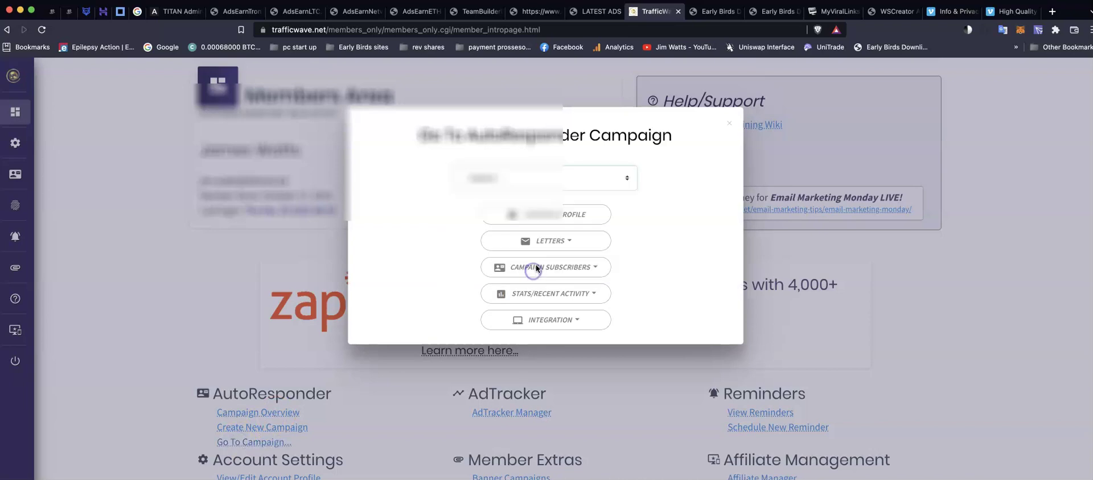
{"action": "left_click", "coordinate": [543, 241]}
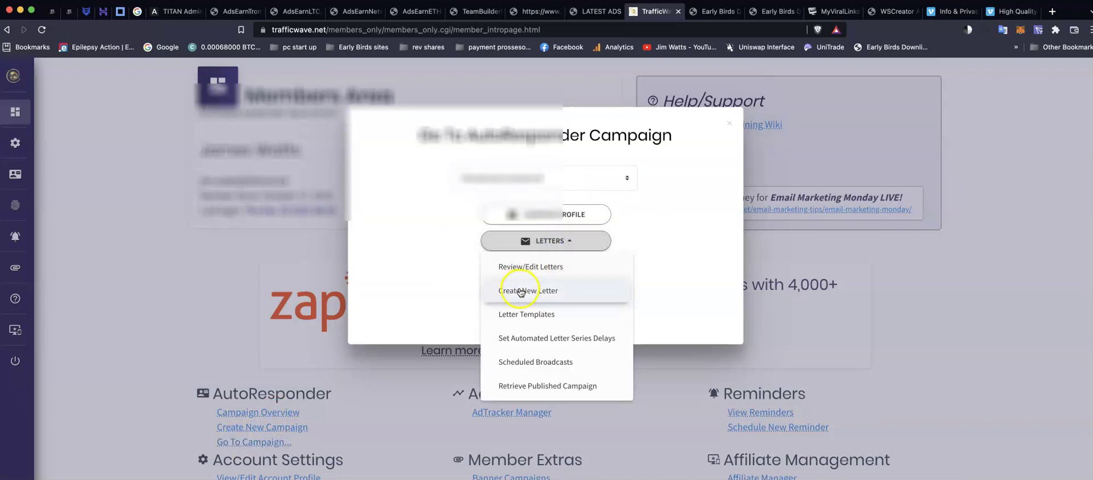
{"action": "left_click", "coordinate": [521, 290]}
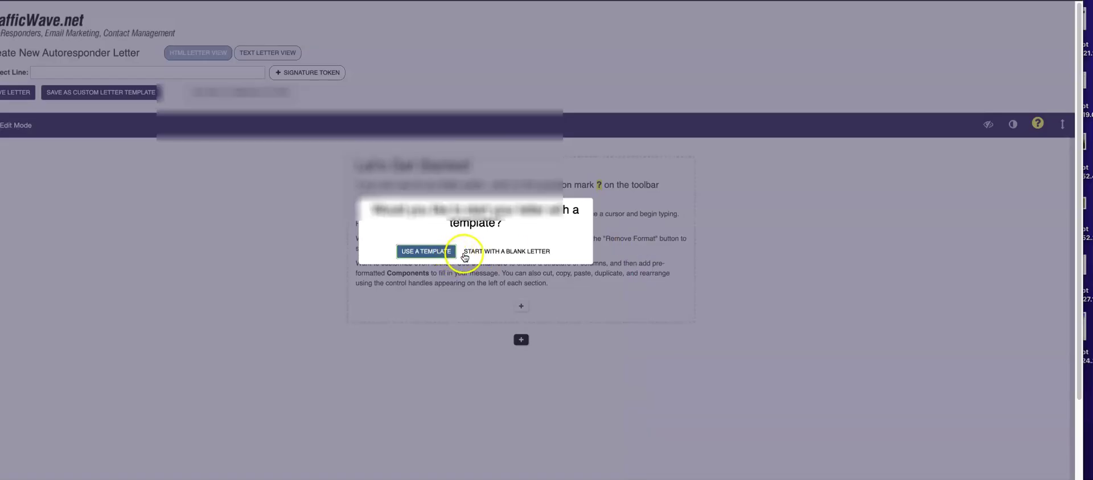
Start a blank letter and replace its starter content with the line 'rytjyjetèkir!lyilil'
{"action": "left_click", "coordinate": [497, 252]}
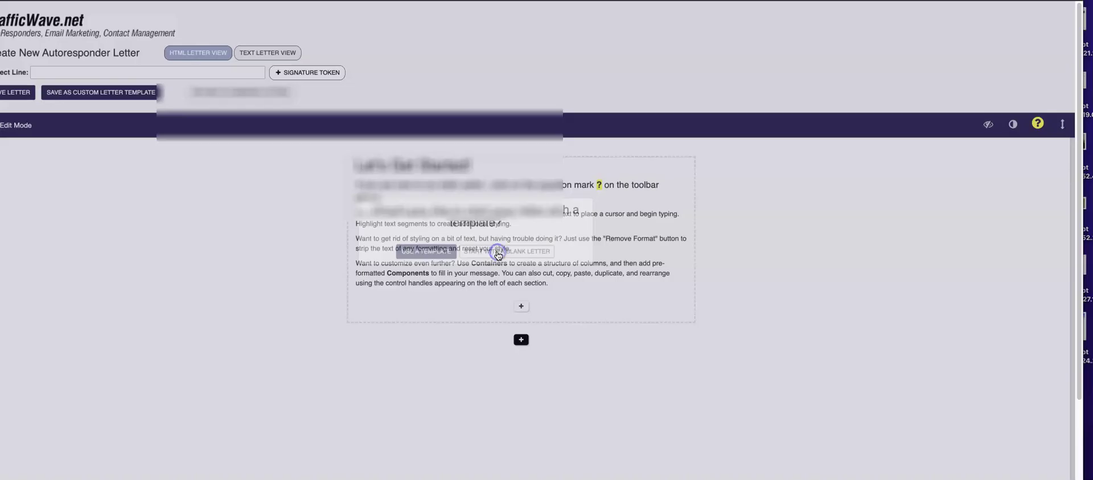
{"action": "left_click_drag", "start_coordinate": [561, 288], "coordinate": [352, 188]}
{"action": "key", "text": "BackSpace"}
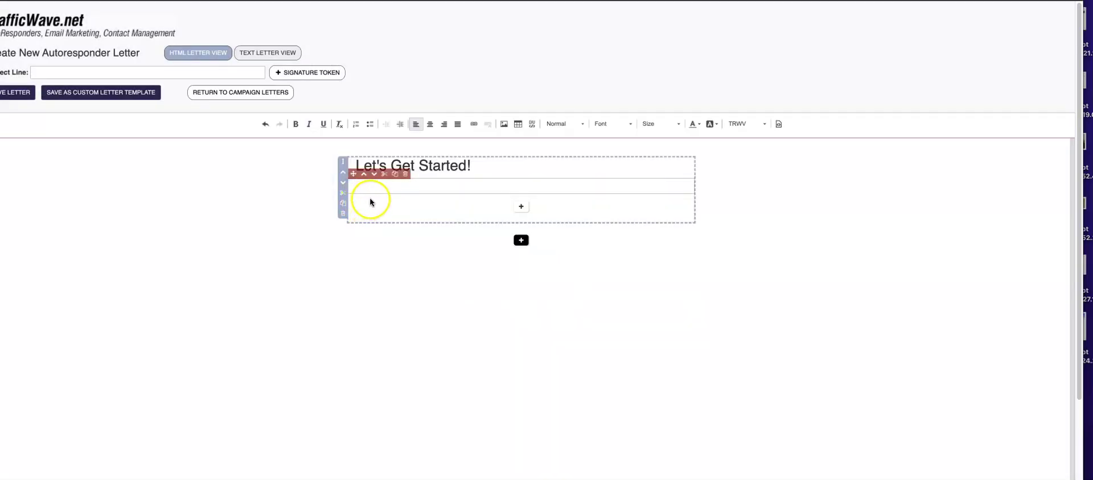
{"action": "type", "text": "rytjyjetèkir!lyilil"}
{"action": "left_click", "coordinate": [352, 164]}
{"action": "key", "text": "BackSpace"}
{"action": "left_click", "coordinate": [414, 190]}
{"action": "key", "text": "Return"}
{"action": "key", "text": "Return"}
{"action": "key", "text": "Return"}
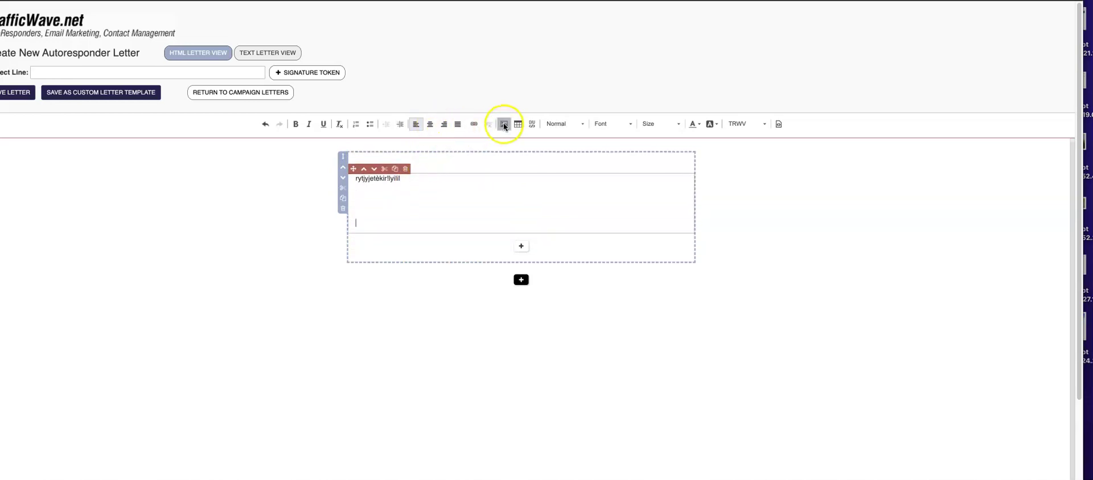
{"action": "left_click", "coordinate": [504, 126]}
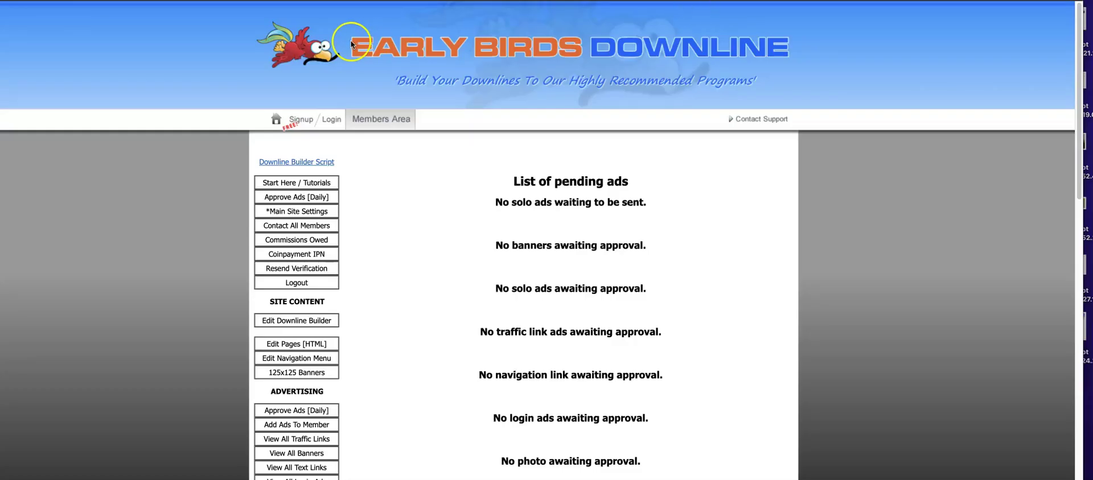
{"action": "right_click", "coordinate": [427, 46]}
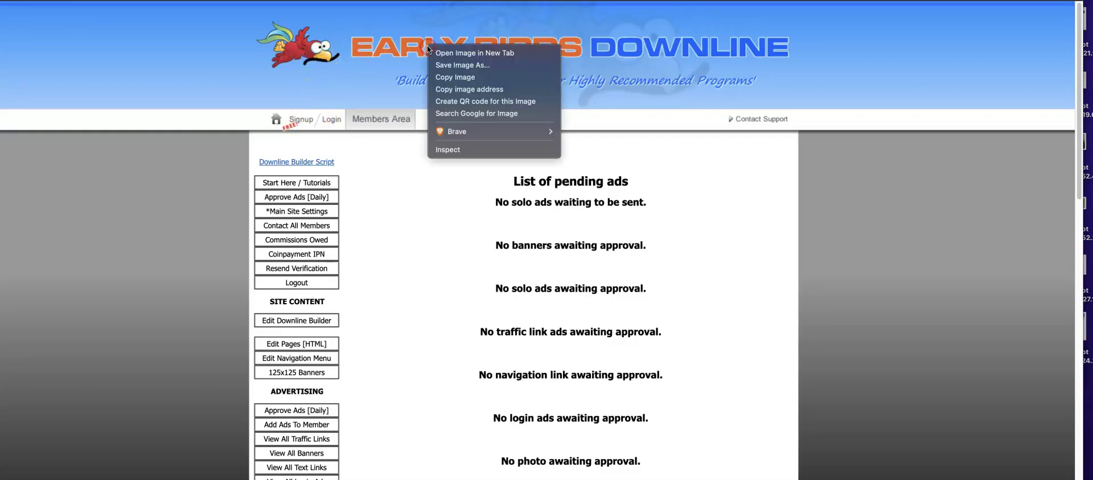
{"action": "left_click", "coordinate": [444, 91]}
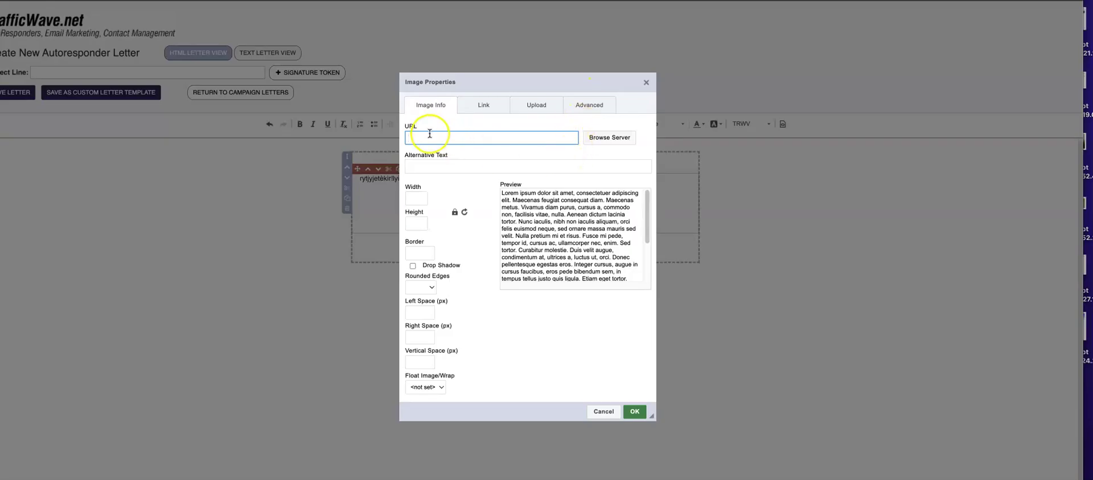
{"action": "left_click", "coordinate": [428, 138]}
{"action": "key", "text": "super+v"}
Preview the pasted header image and set its width to 300
{"action": "left_click", "coordinate": [455, 188]}
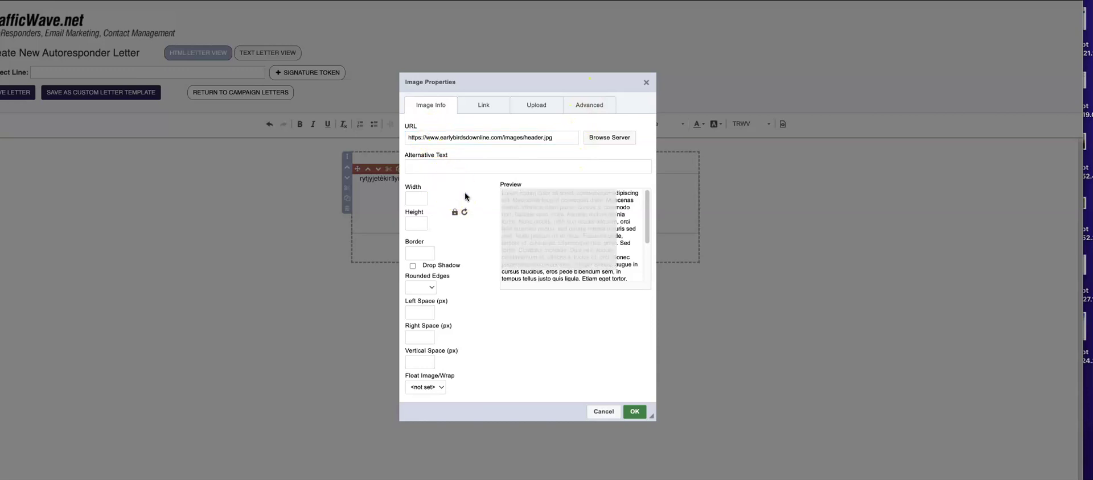
{"action": "left_click", "coordinate": [418, 197]}
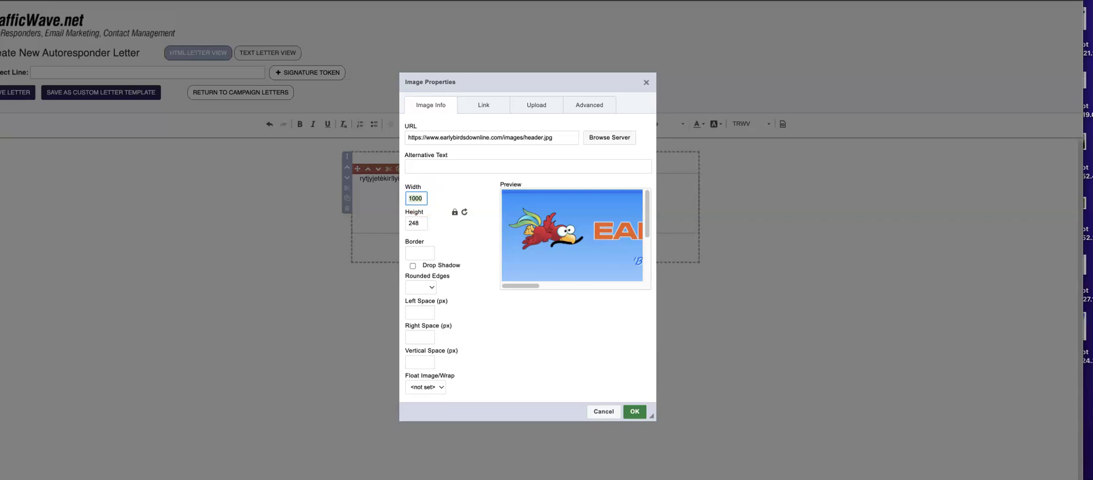
{"action": "type", "text": "300"}
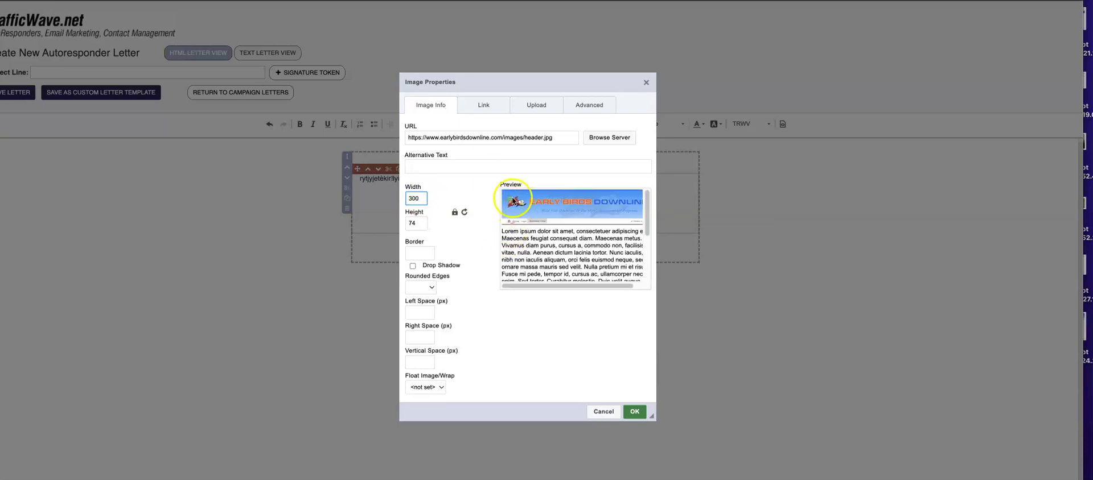
{"action": "left_click", "coordinate": [484, 106]}
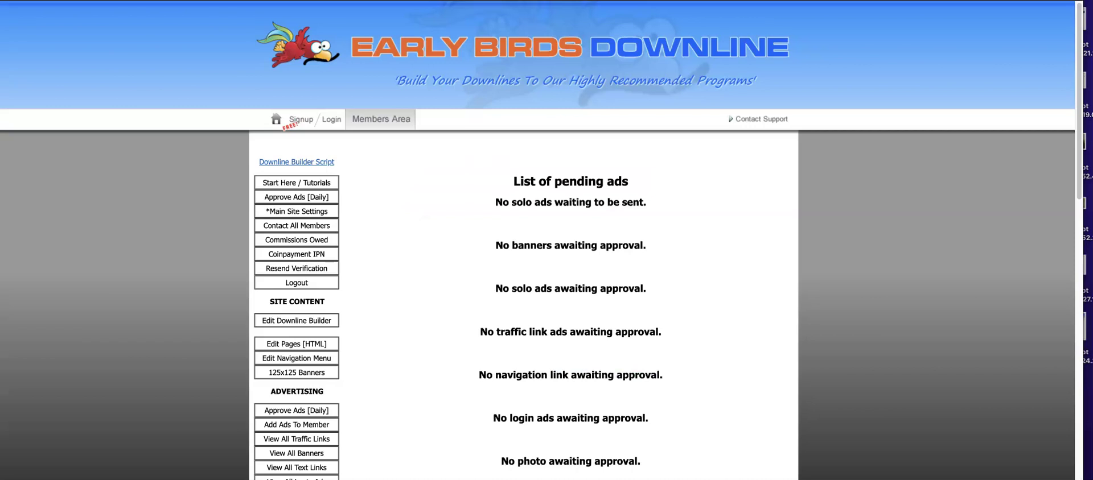
{"action": "right_click", "coordinate": [268, 2]}
{"action": "left_click", "coordinate": [287, 46]}
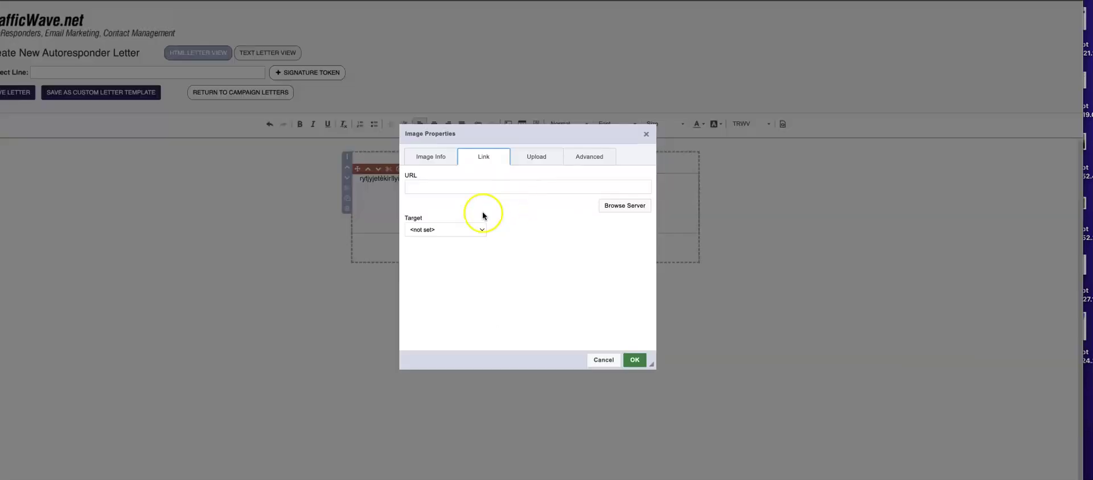
{"action": "left_click", "coordinate": [443, 188]}
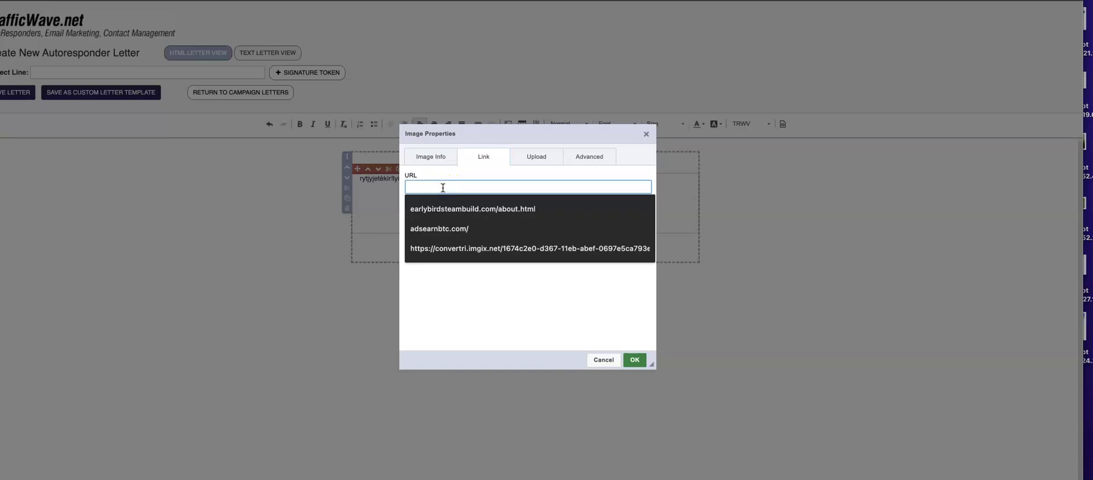
{"action": "key", "text": "ctrl+v"}
{"action": "left_click", "coordinate": [468, 227]}
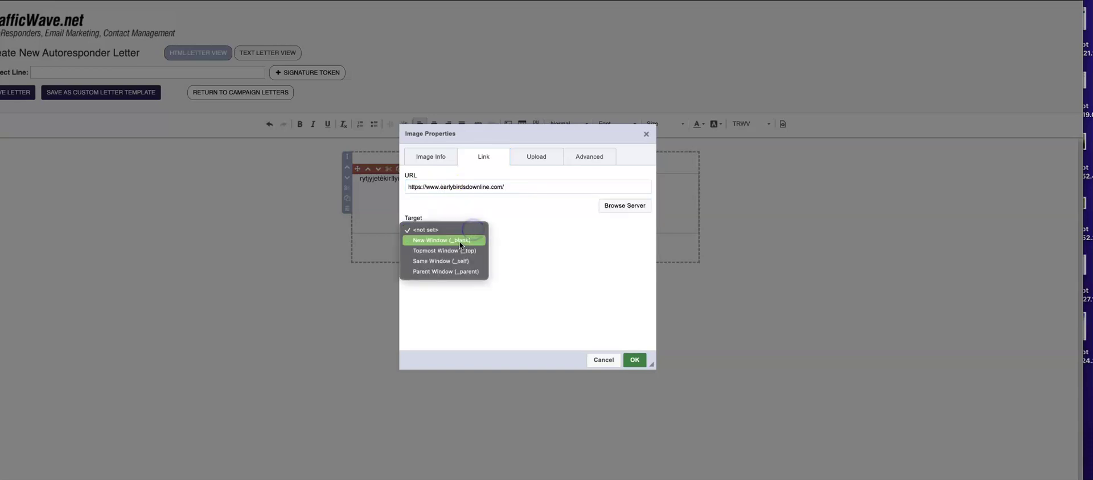
{"action": "left_click", "coordinate": [460, 241]}
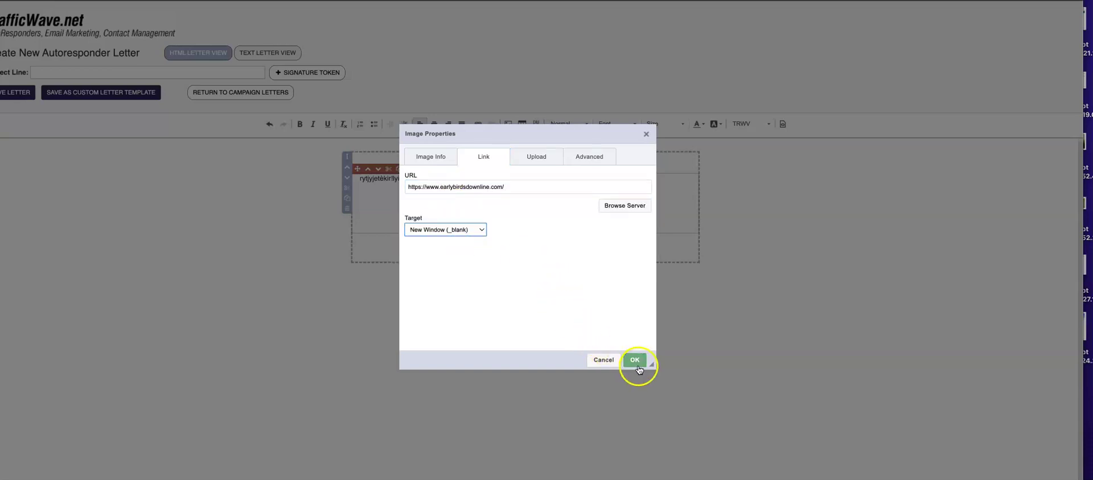
{"action": "left_click", "coordinate": [634, 360]}
Add a blank line above the text line, leaving the caret between text and banner
{"action": "left_click", "coordinate": [528, 228]}
{"action": "left_click", "coordinate": [453, 230]}
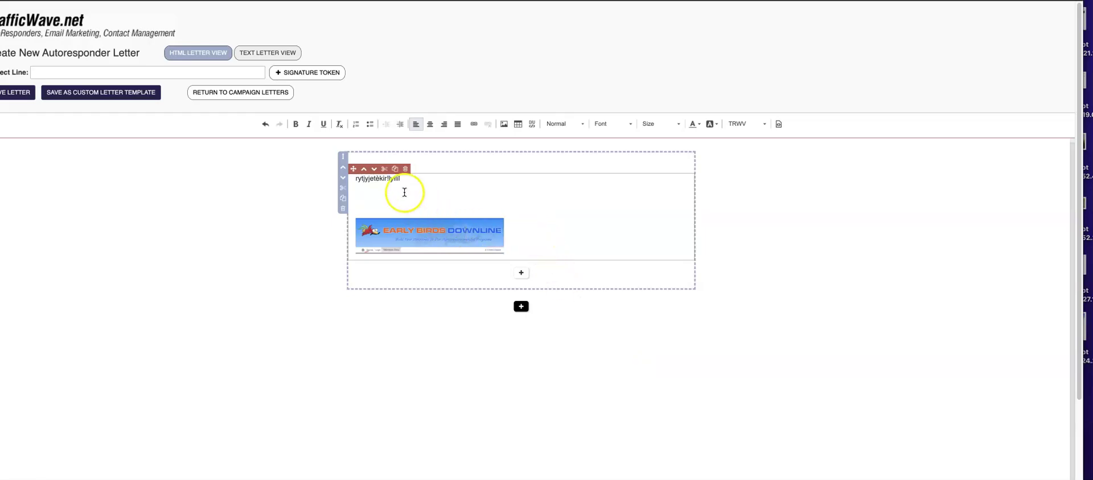
{"action": "left_click", "coordinate": [355, 179]}
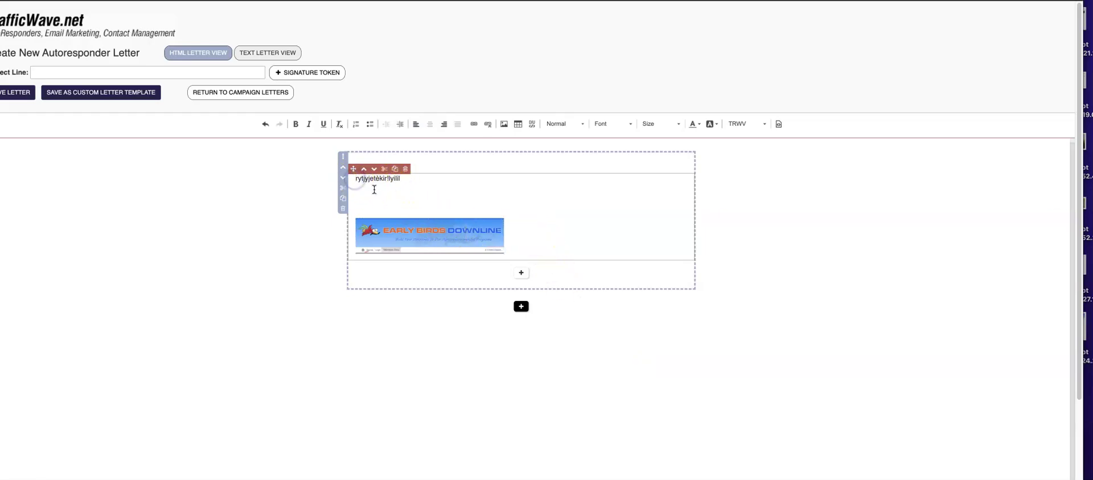
{"action": "key", "text": "Return"}
{"action": "left_click", "coordinate": [400, 219]}
Tidy the blank lines around the banner and type 'gggggggg' on a new line below it
{"action": "key", "text": "BackSpace"}
{"action": "key", "text": "BackSpace"}
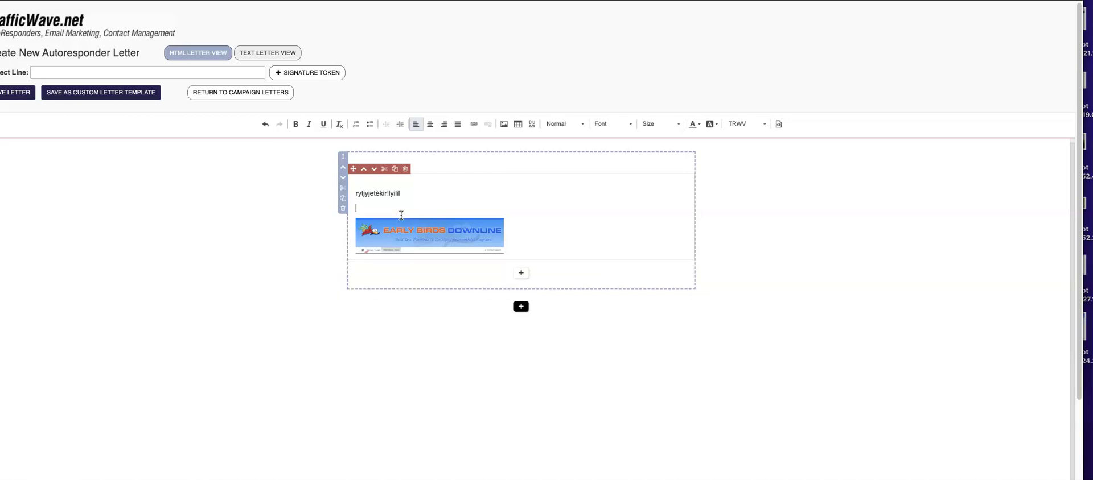
{"action": "key", "text": "Return"}
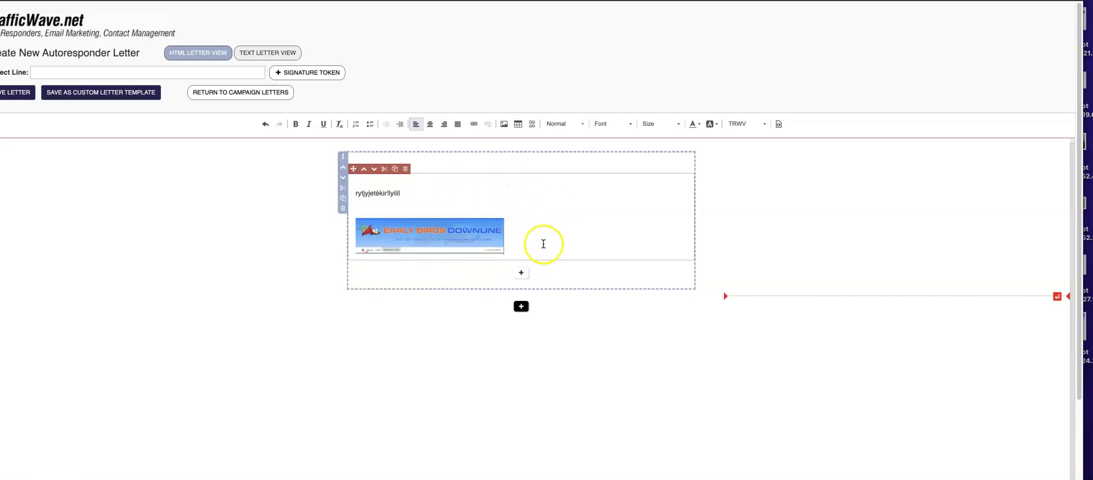
{"action": "left_click", "coordinate": [543, 244]}
{"action": "key", "text": "Return"}
{"action": "type", "text": "gggggggg"}
Link 'gggggggg' to the pasted Early Birds URL, with target New Window (_blank)
{"action": "left_click_drag", "start_coordinate": [401, 281], "coordinate": [366, 276]}
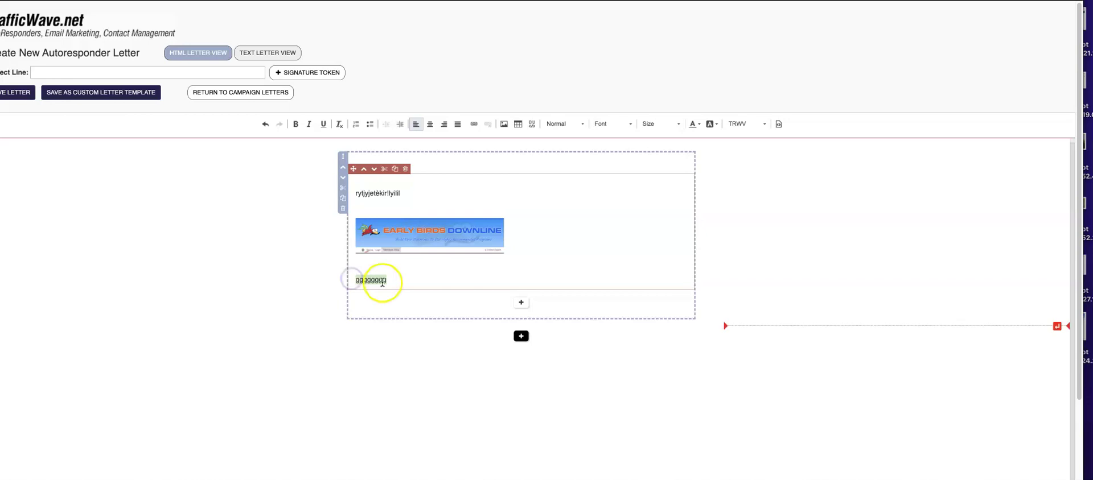
{"action": "left_click", "coordinate": [474, 124]}
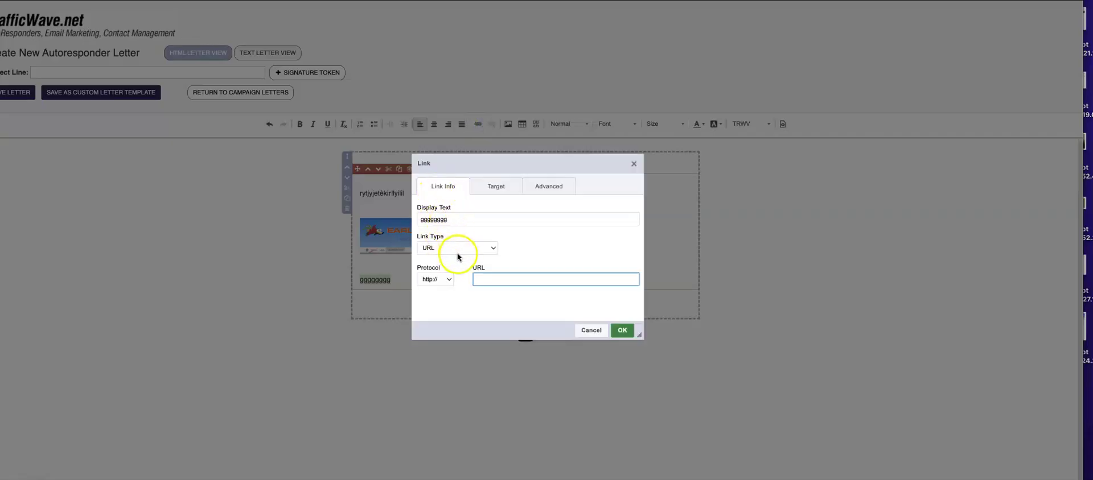
{"action": "key", "text": "ctrl+v"}
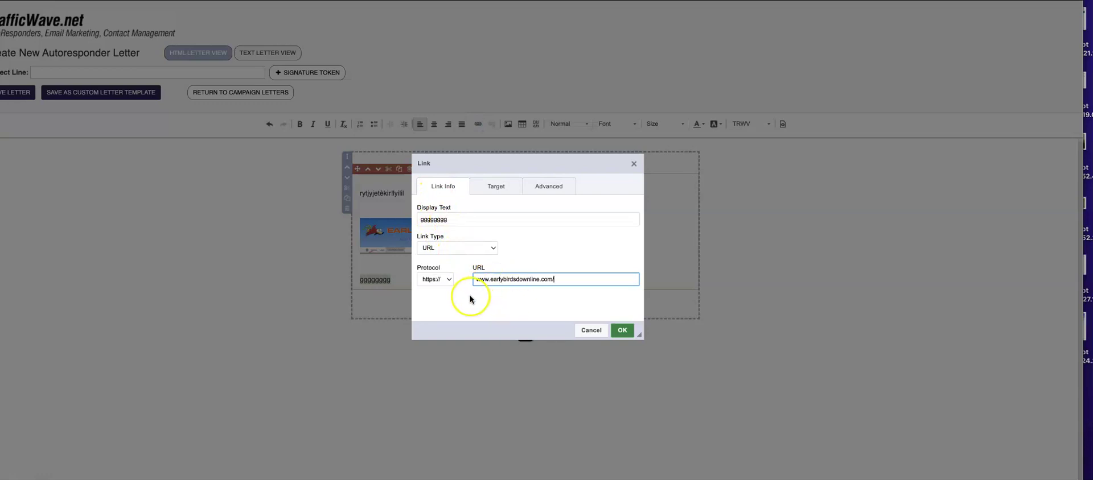
{"action": "left_click", "coordinate": [493, 187]}
{"action": "left_click", "coordinate": [489, 219]}
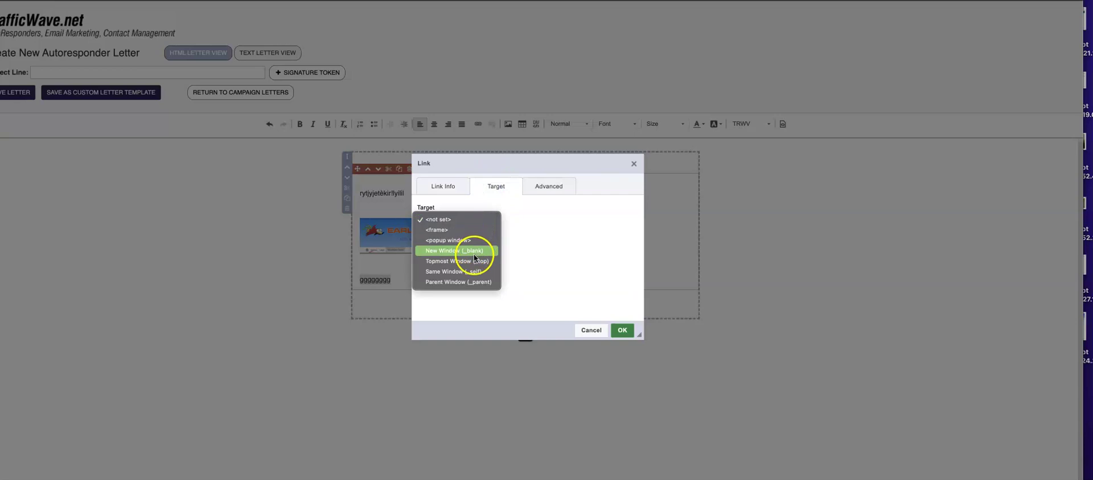
{"action": "left_click", "coordinate": [474, 253]}
{"action": "left_click", "coordinate": [626, 332]}
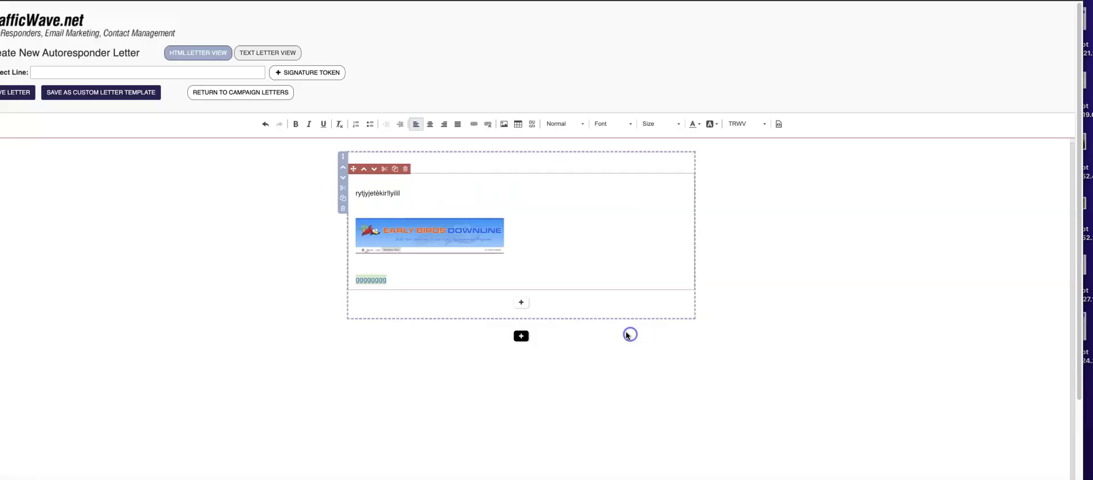
{"action": "left_click", "coordinate": [610, 264]}
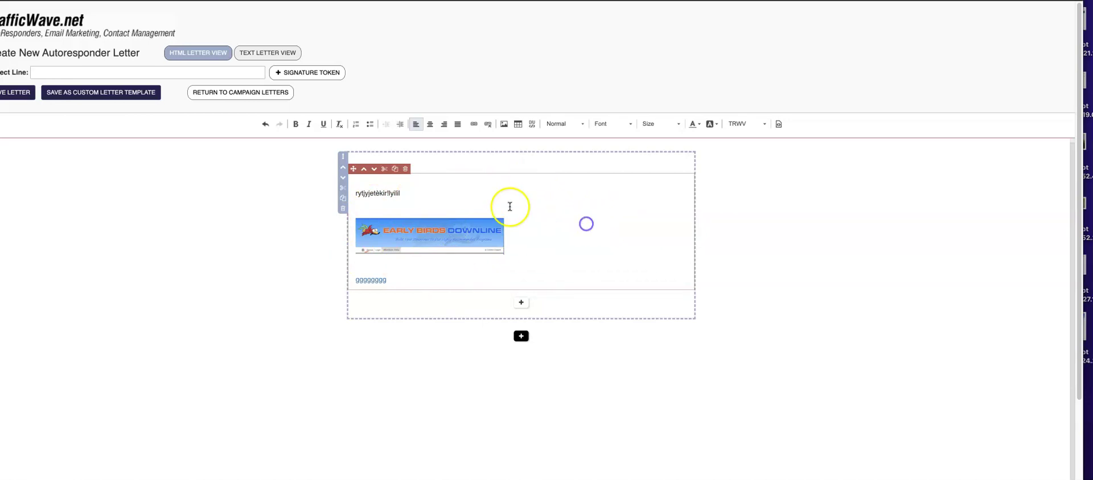
Copy the letter's entire HTML from the Source view, then close it
{"action": "left_click", "coordinate": [779, 124]}
{"action": "left_click_drag", "start_coordinate": [378, 268], "coordinate": [330, 84]}
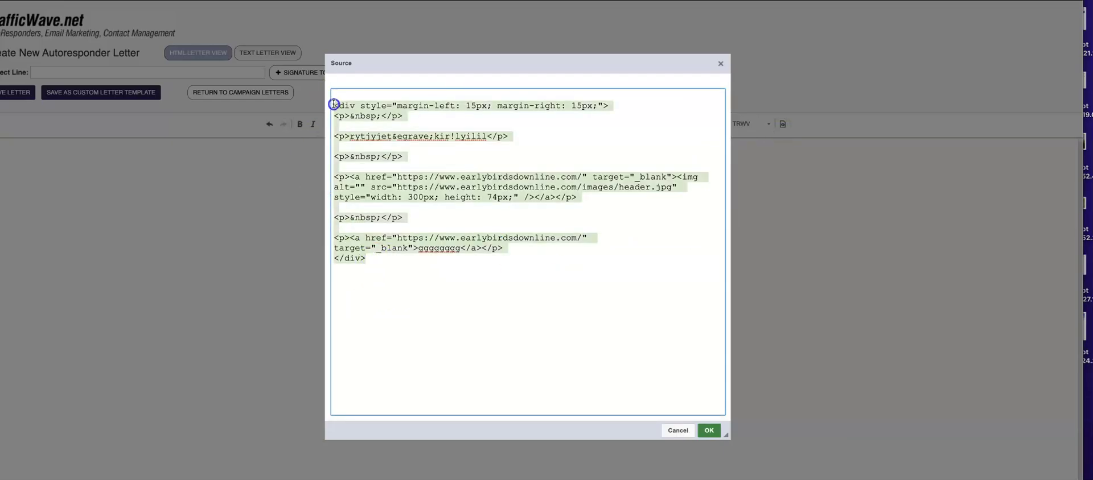
{"action": "right_click", "coordinate": [335, 108]}
{"action": "left_click", "coordinate": [359, 191]}
{"action": "left_click", "coordinate": [709, 434]}
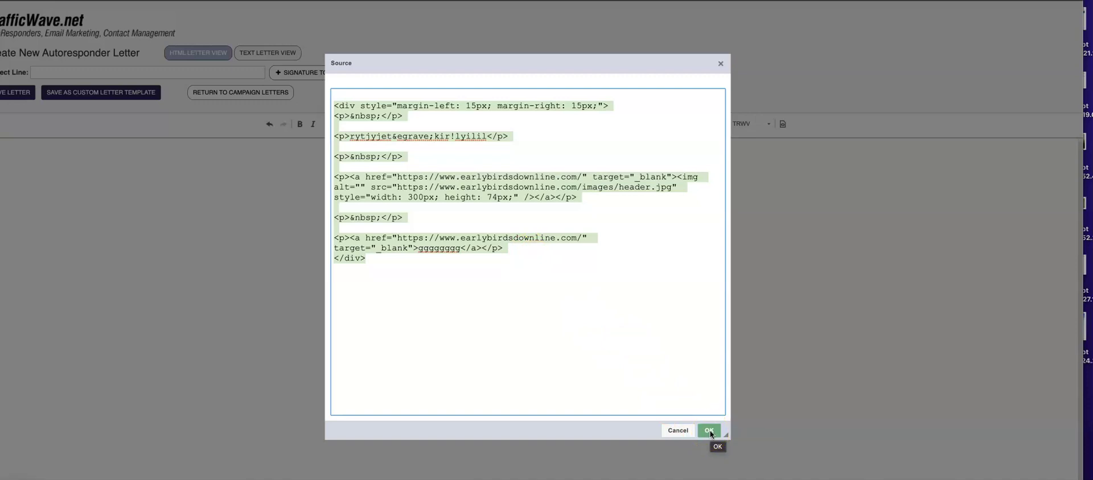
{"action": "left_click", "coordinate": [710, 432]}
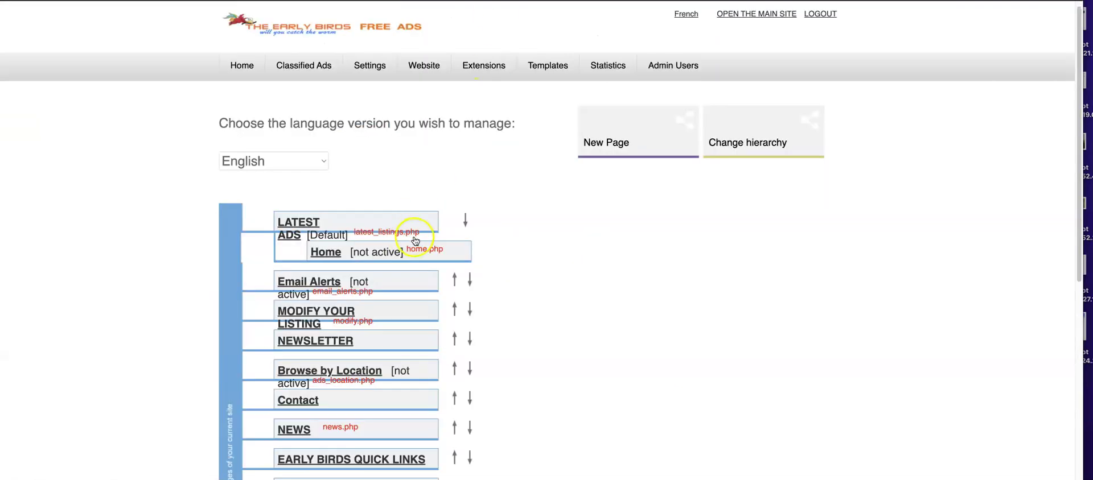
Open the test page's HTML code for editing from its options
{"action": "scroll", "coordinate": [390, 262], "scroll_direction": "down", "scroll_amount": 6}
{"action": "left_click", "coordinate": [321, 328]}
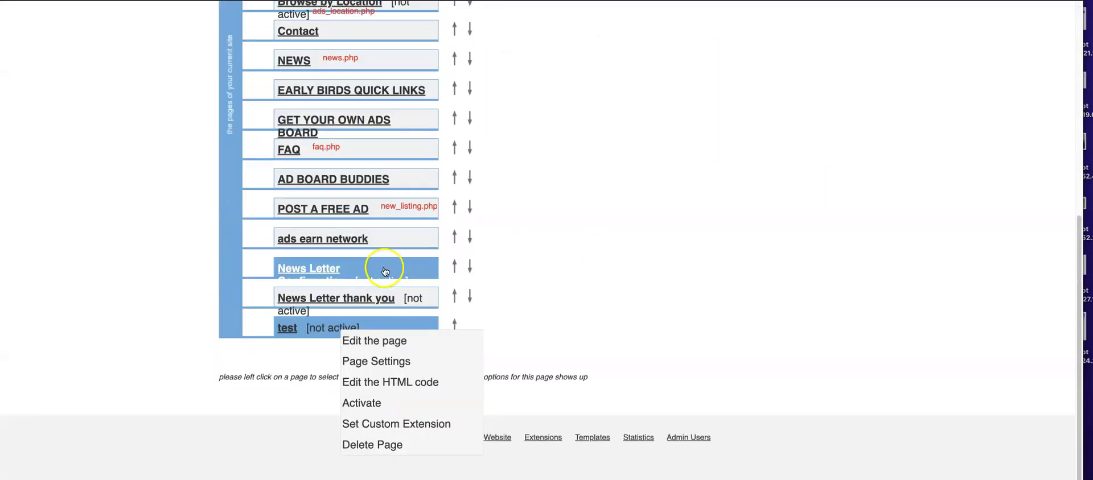
{"action": "left_click", "coordinate": [308, 332]}
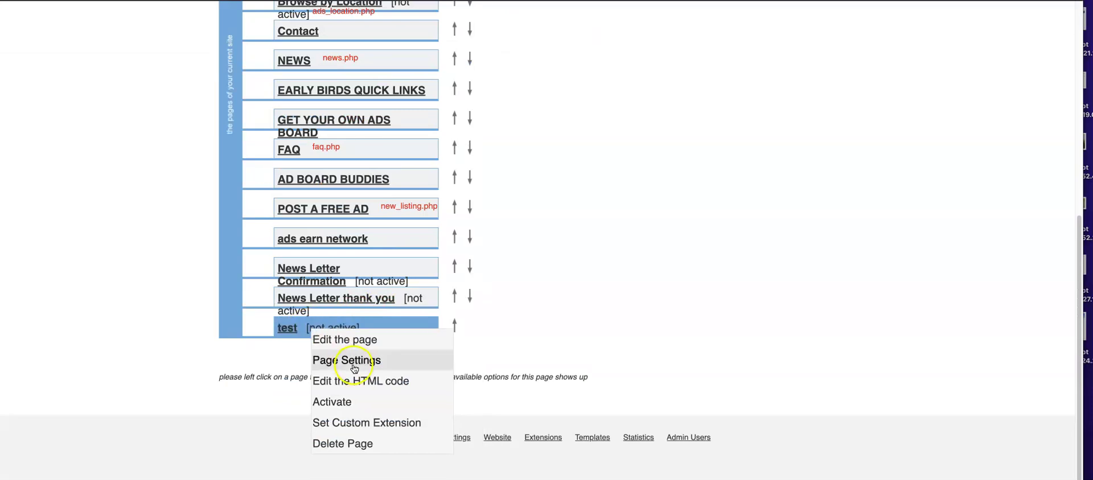
{"action": "left_click", "coordinate": [360, 384]}
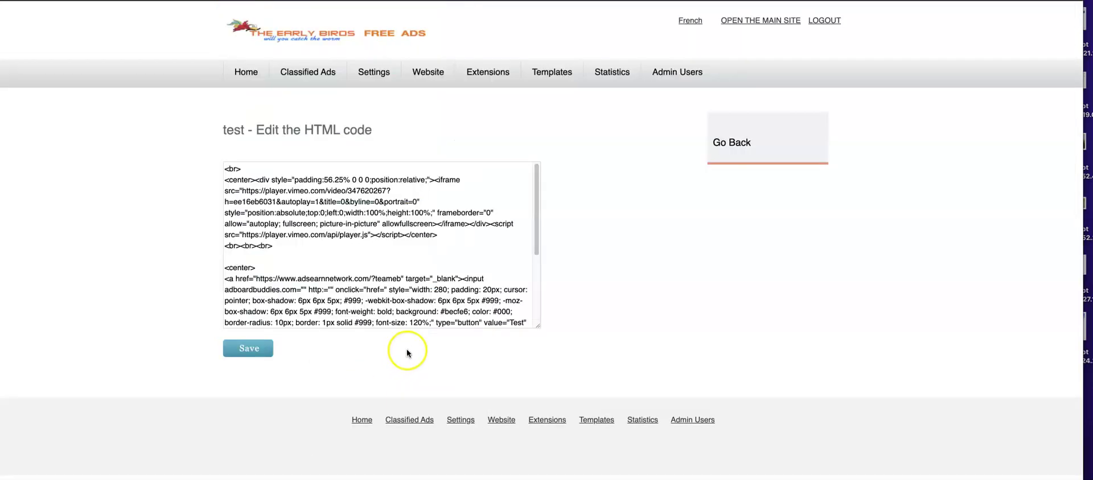
{"action": "left_click_drag", "start_coordinate": [539, 325], "coordinate": [786, 401]}
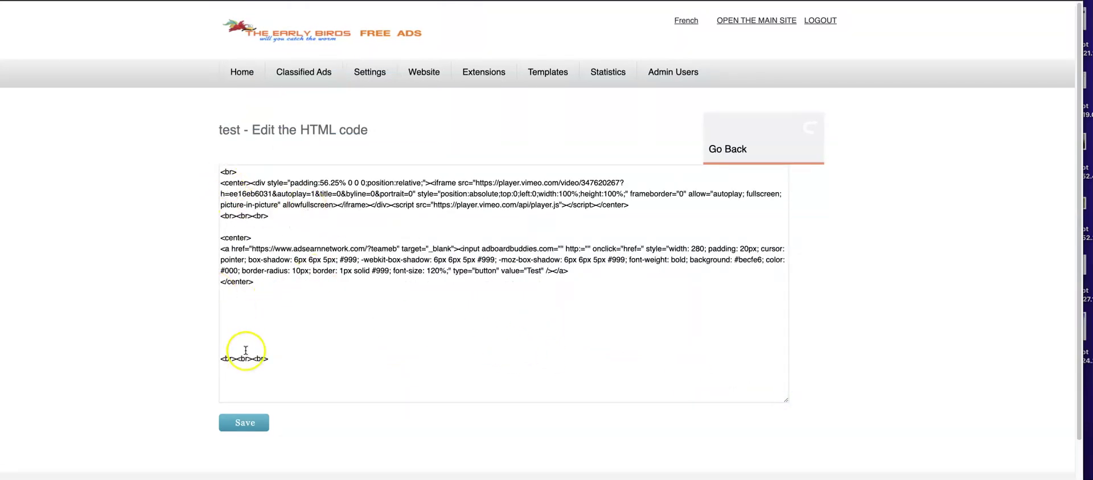
Paste the letter HTML at the blank line, save the page, and return to the pages list
{"action": "left_click", "coordinate": [256, 322]}
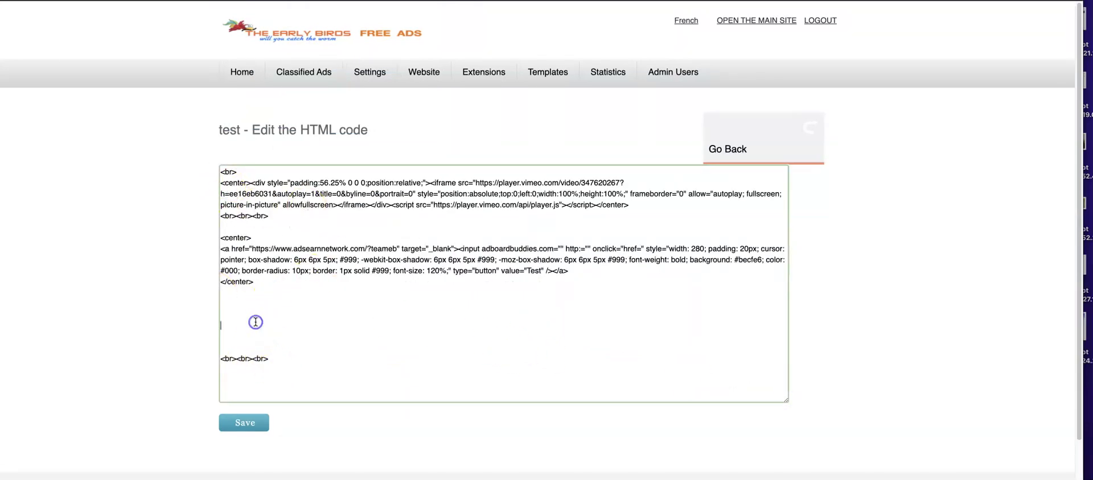
{"action": "key", "text": "ctrl+v"}
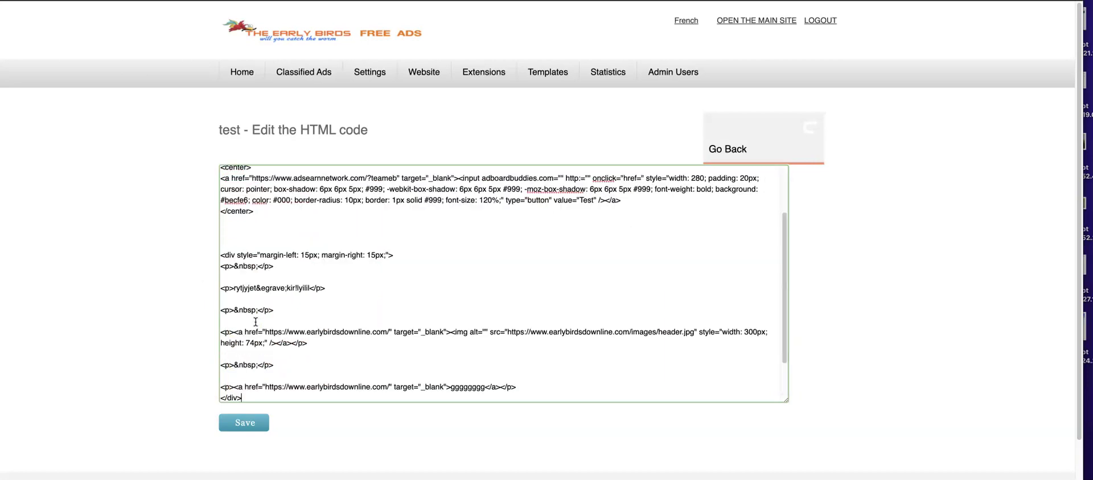
{"action": "scroll", "coordinate": [424, 288], "scroll_direction": "down", "scroll_amount": 2}
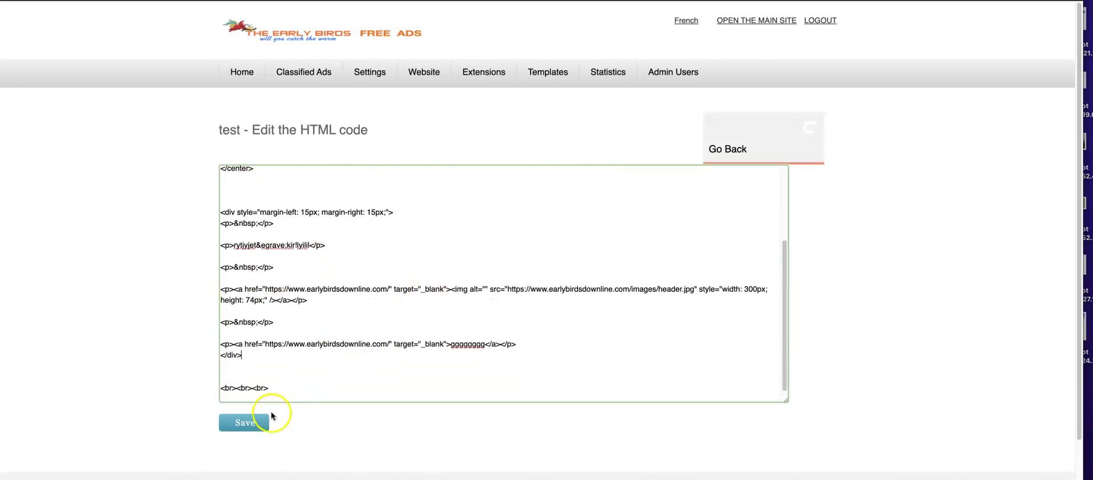
{"action": "left_click", "coordinate": [246, 423]}
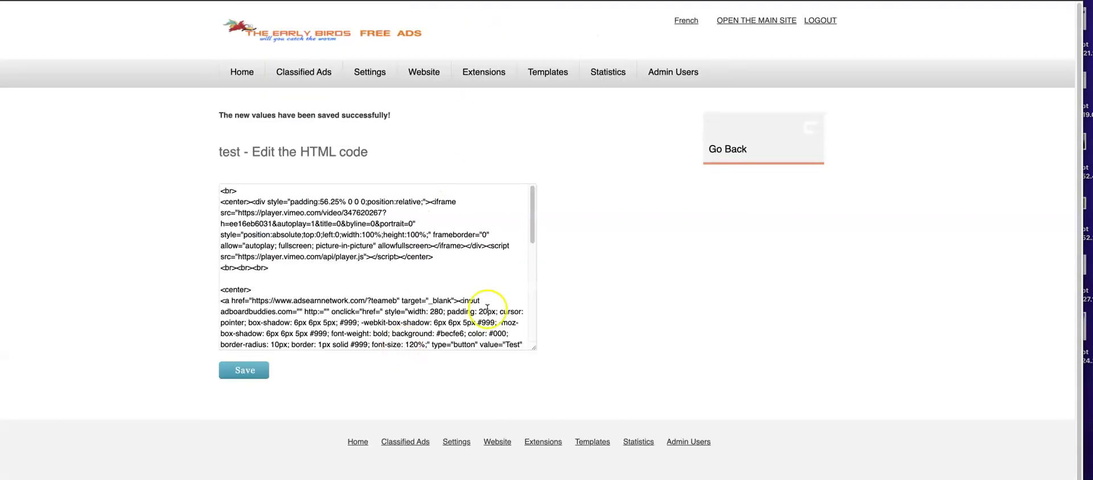
{"action": "scroll", "coordinate": [506, 268], "scroll_direction": "down", "scroll_amount": 10}
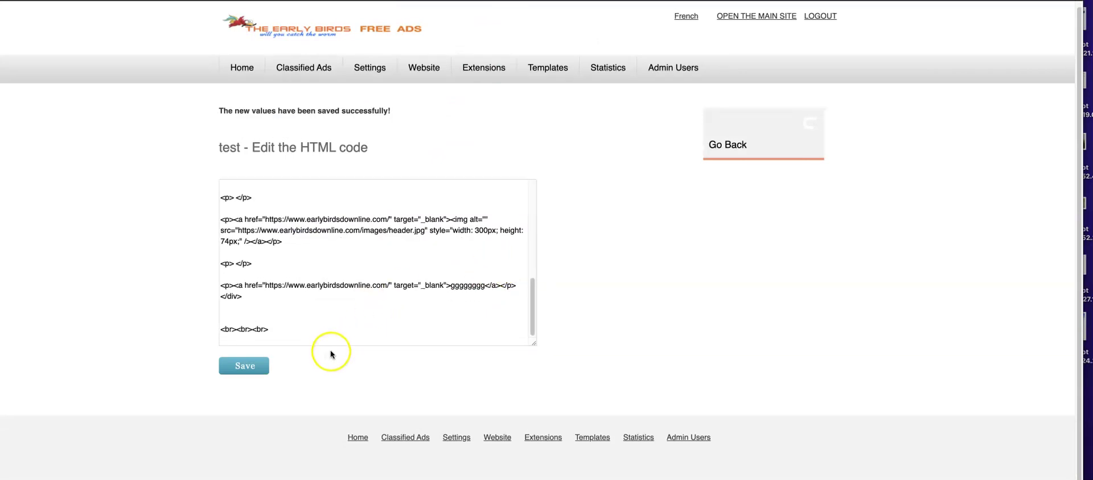
{"action": "left_click", "coordinate": [718, 144]}
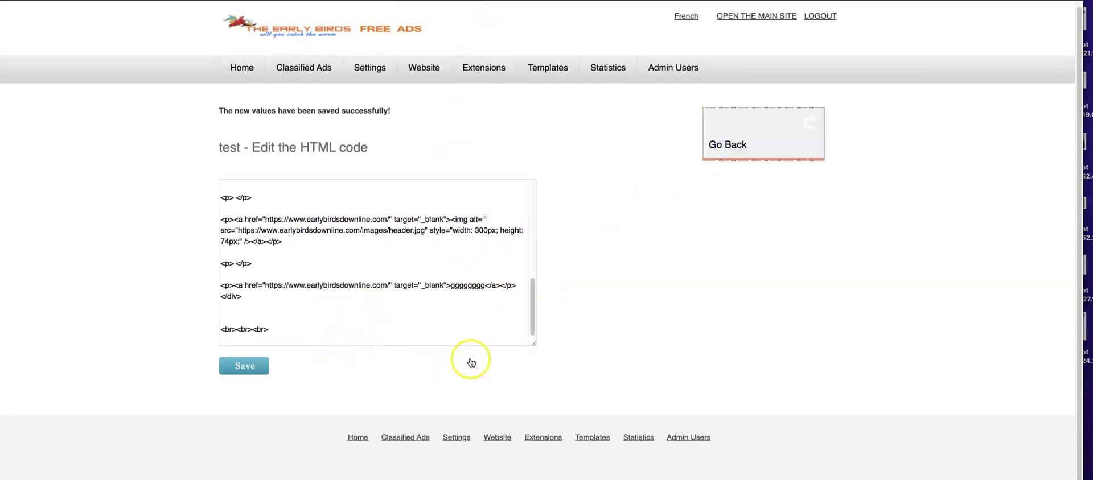
{"action": "scroll", "coordinate": [569, 354], "scroll_direction": "down", "scroll_amount": 7}
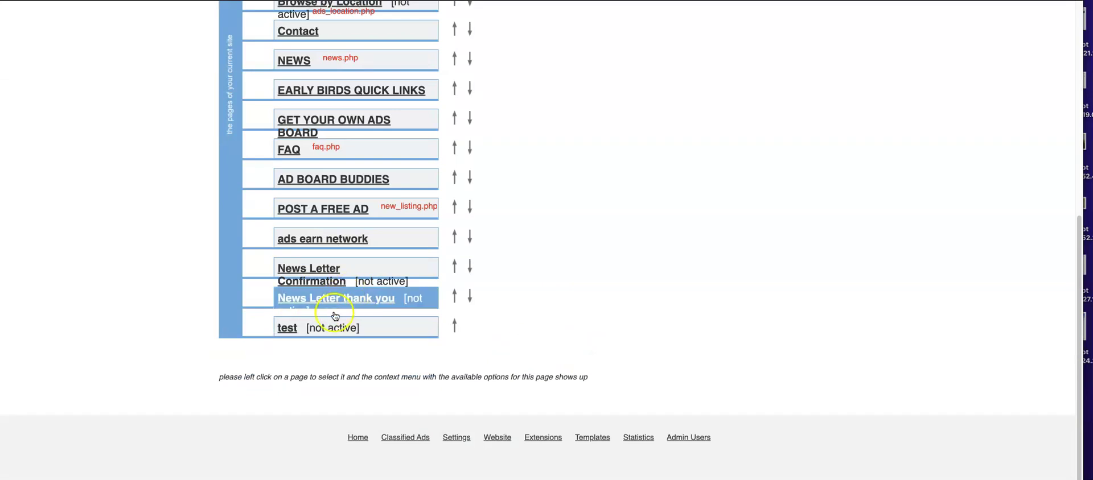
In the test page's Page Settings, set Active to YES and save
{"action": "left_click", "coordinate": [325, 328]}
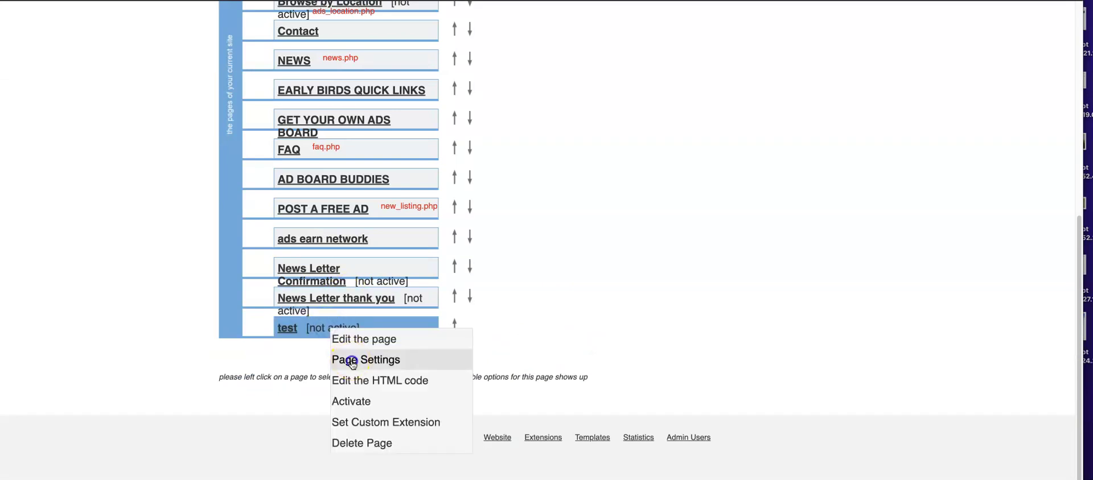
{"action": "left_click", "coordinate": [352, 361]}
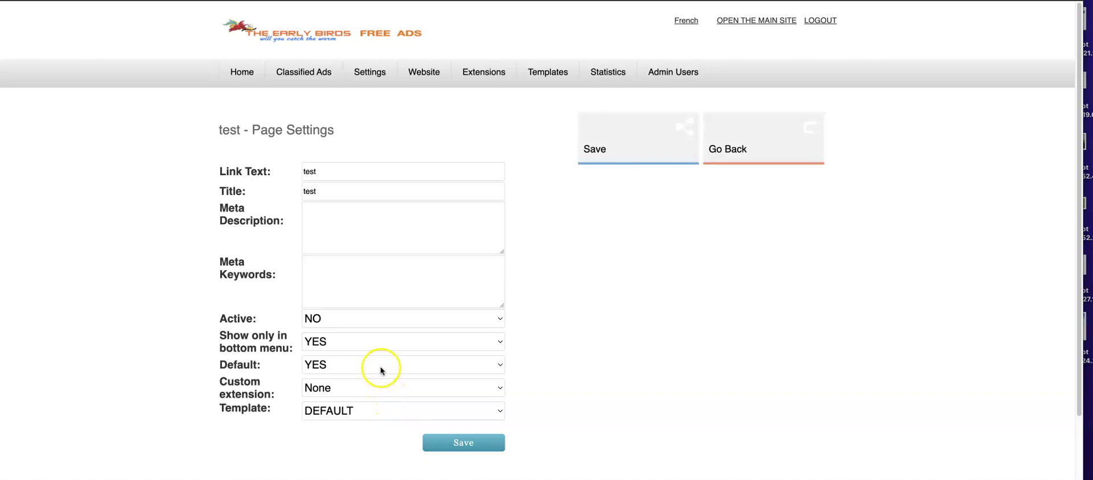
{"action": "left_click", "coordinate": [378, 319]}
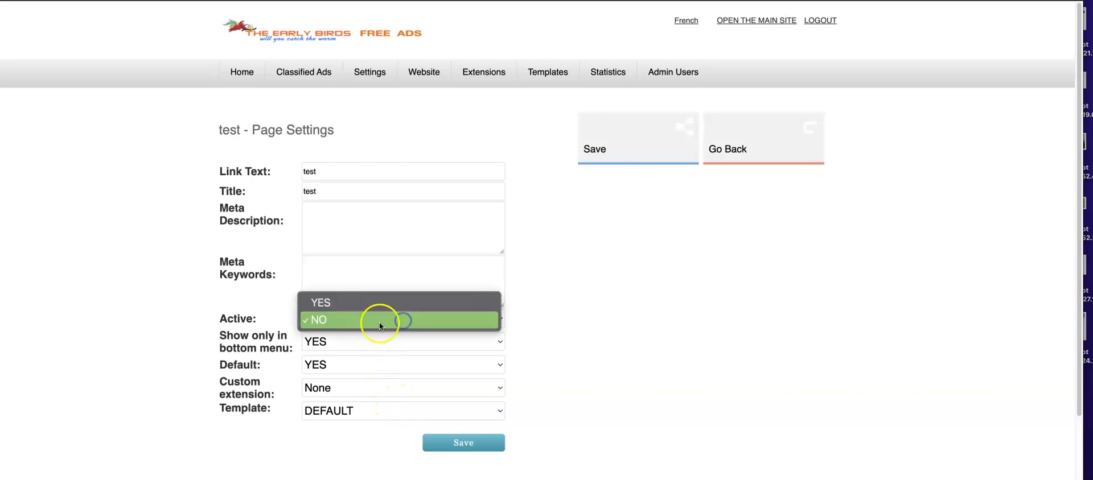
{"action": "left_click", "coordinate": [374, 305]}
{"action": "left_click", "coordinate": [463, 445]}
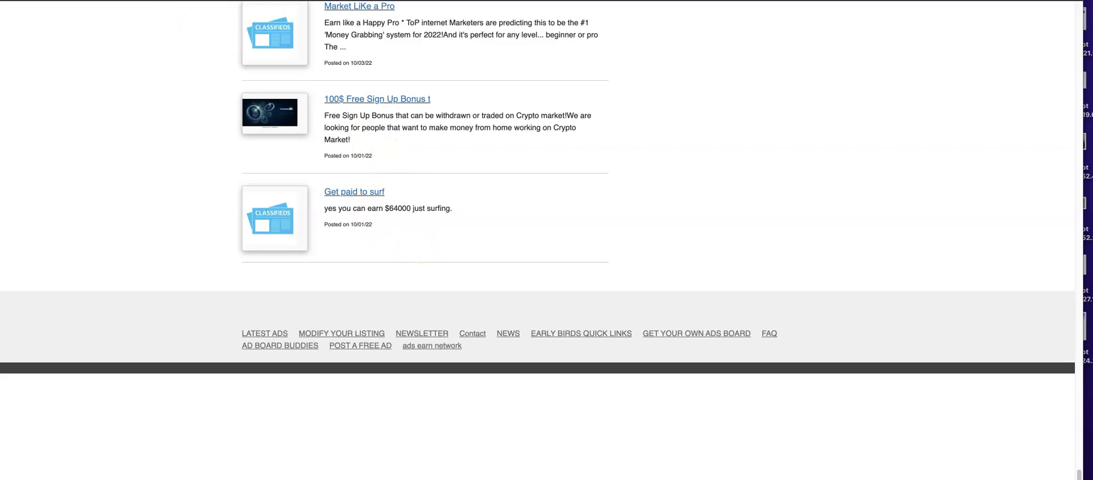
Open the published test page via the ads earn network page footer
{"action": "left_click", "coordinate": [435, 345]}
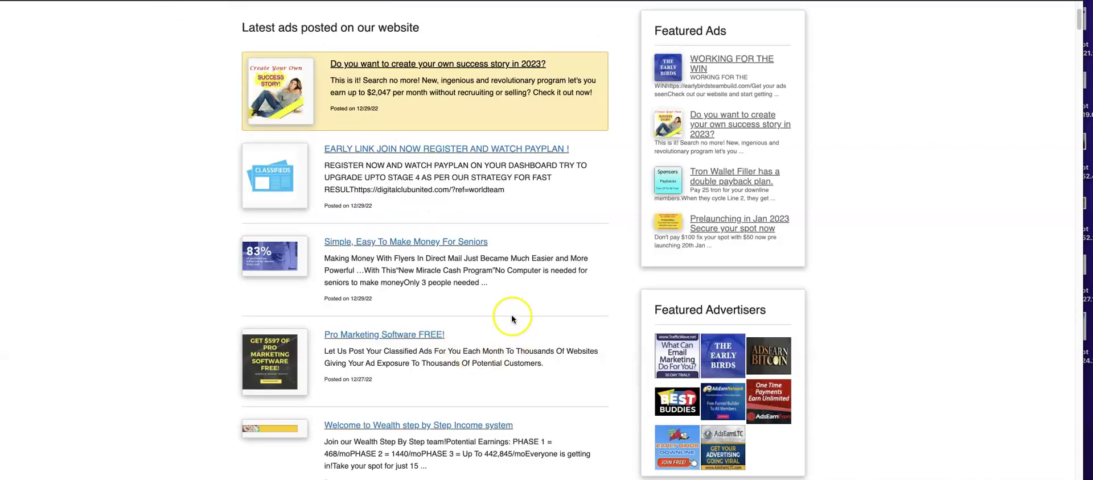
{"action": "scroll", "coordinate": [510, 256], "scroll_direction": "down", "scroll_amount": 6}
{"action": "scroll", "coordinate": [508, 246], "scroll_direction": "down", "scroll_amount": 20}
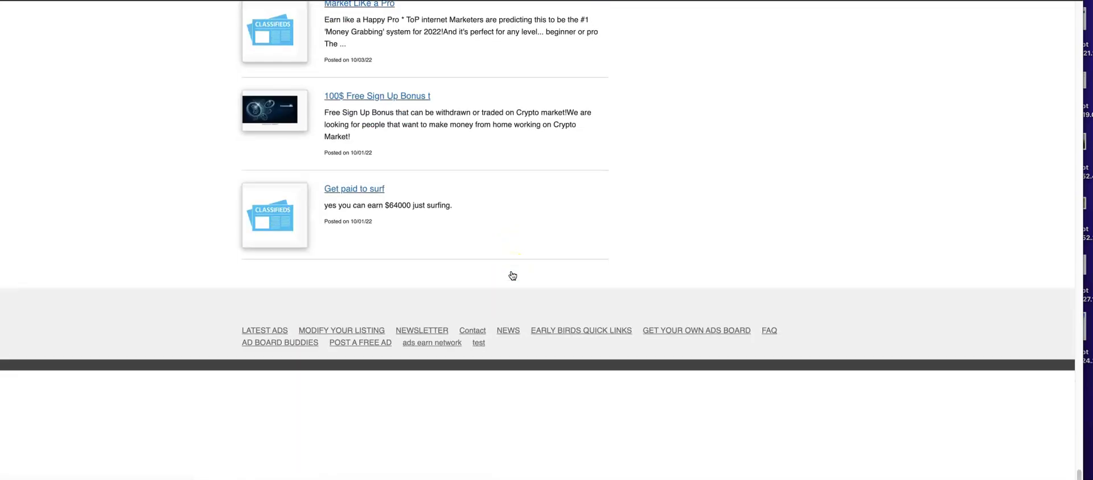
{"action": "left_click", "coordinate": [480, 345]}
{"action": "scroll", "coordinate": [484, 338], "scroll_direction": "down", "scroll_amount": 2}
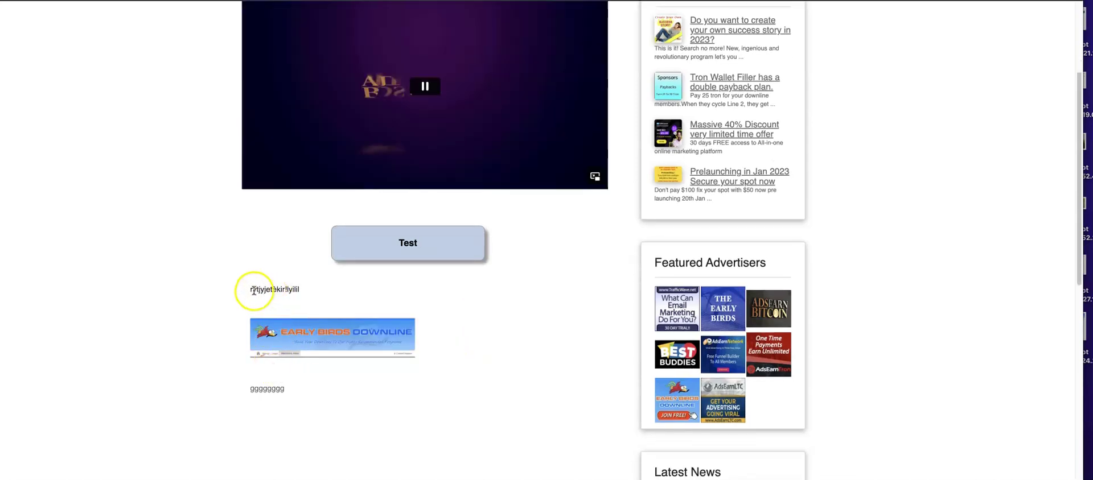
Pause the video and highlight the test page's text, banner and link, then go back to TrafficWave
{"action": "left_click", "coordinate": [426, 87]}
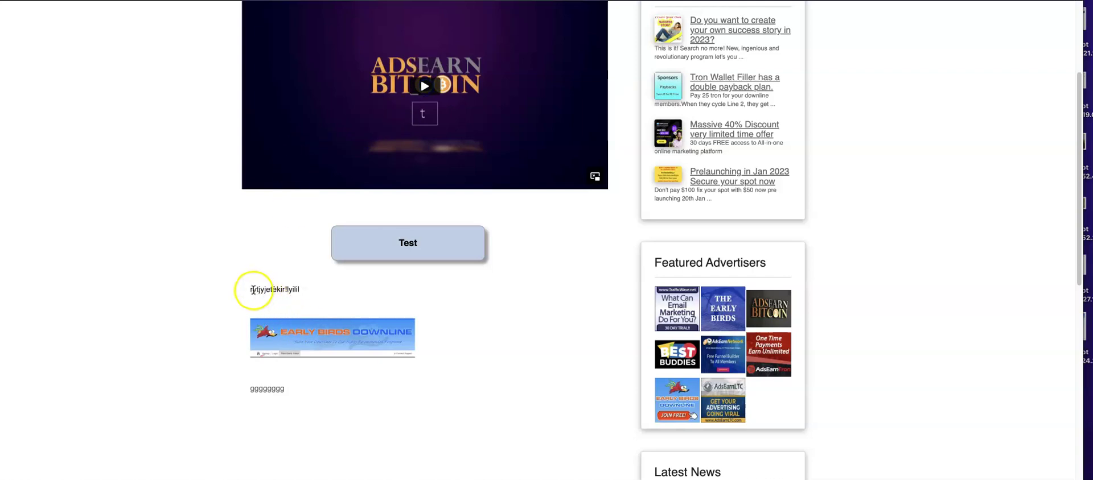
{"action": "left_click_drag", "start_coordinate": [253, 290], "coordinate": [369, 394]}
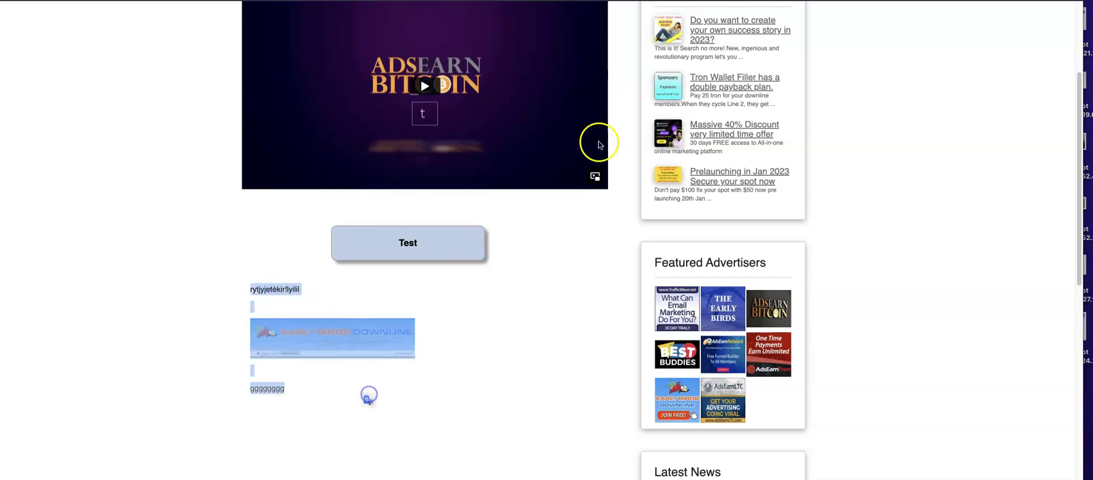
{"action": "left_click", "coordinate": [427, 1]}
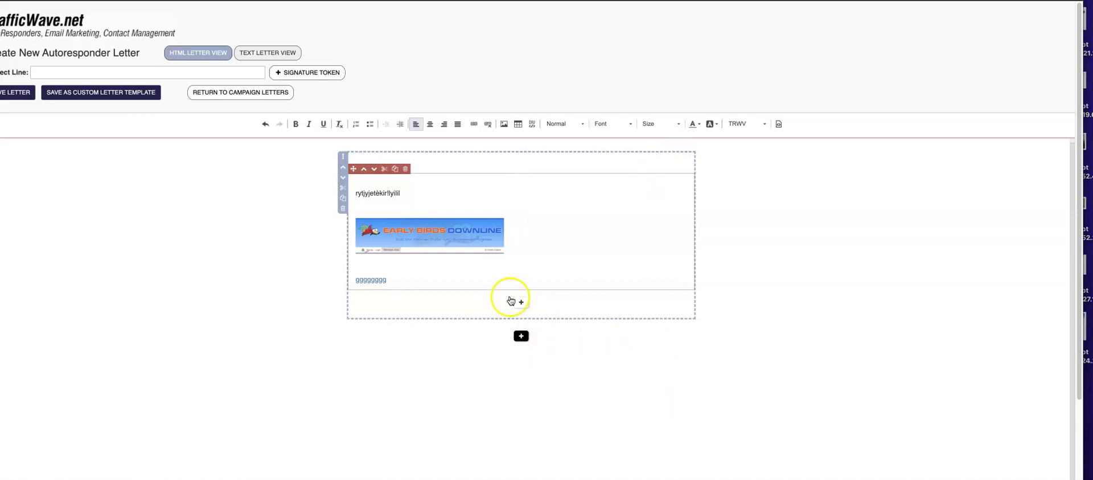
Copy the letter's full HTML, including the image and gggggggg links, from the Source view
{"action": "left_click", "coordinate": [778, 126]}
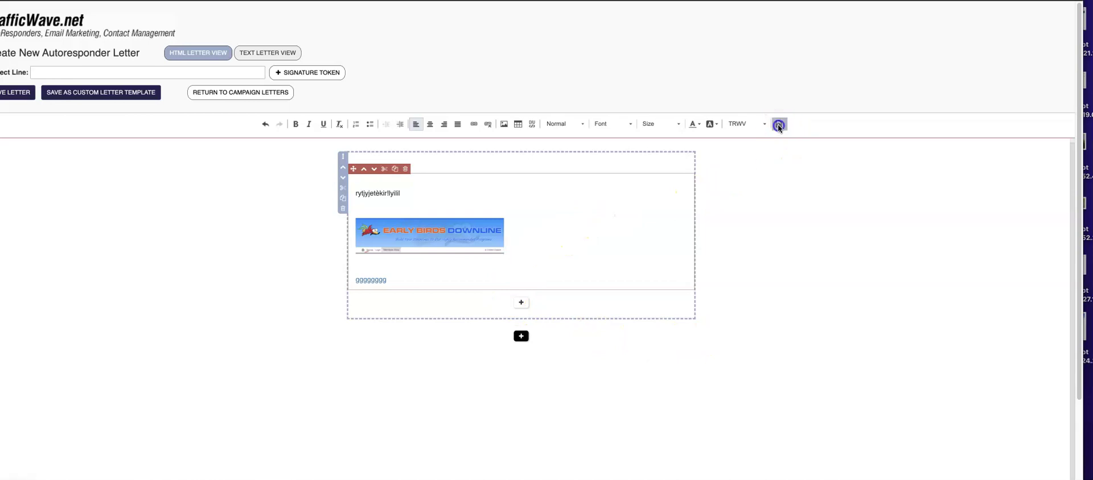
{"action": "left_click_drag", "start_coordinate": [398, 263], "coordinate": [325, 94]}
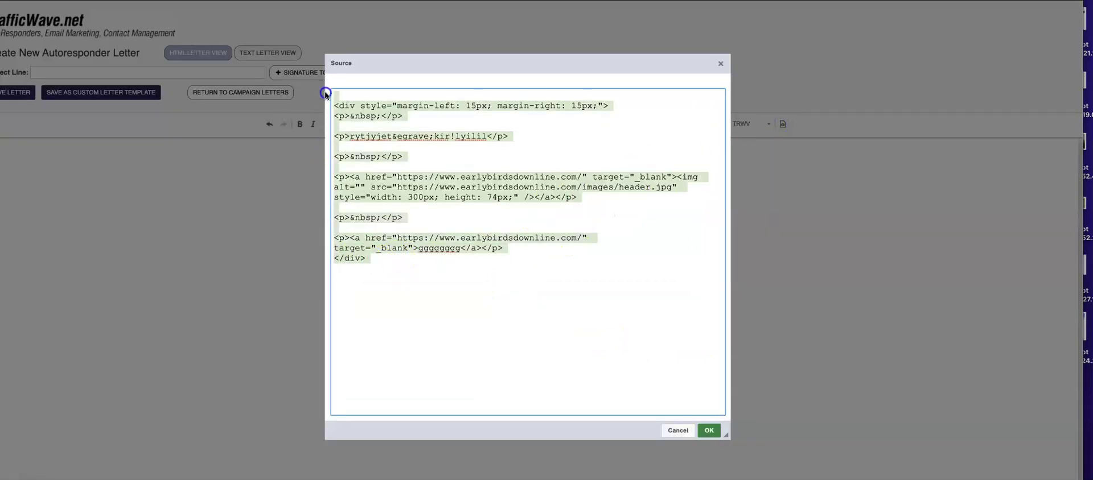
{"action": "right_click", "coordinate": [343, 108]}
{"action": "left_click", "coordinate": [361, 197]}
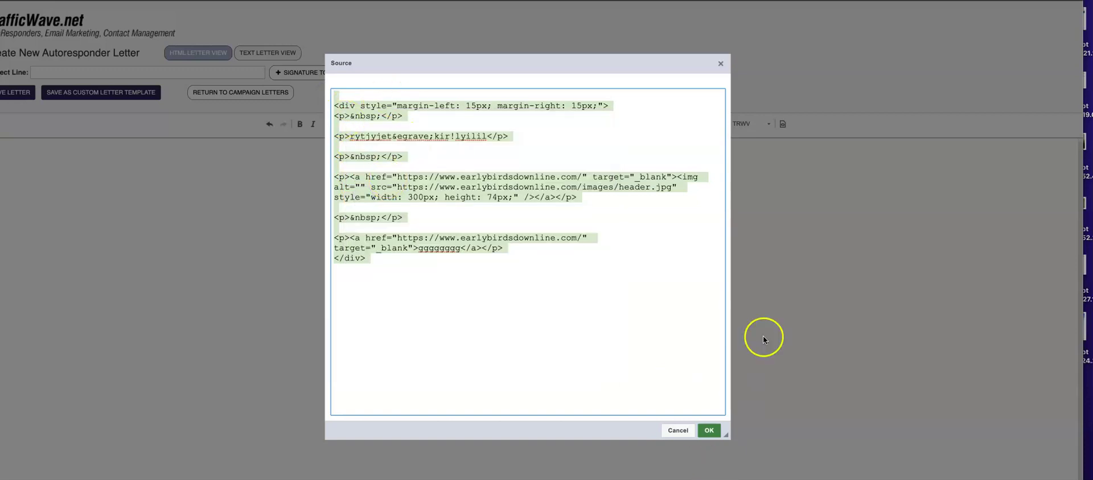
Return to Early Birds, open the ads earn network page and pause its video
{"action": "left_click", "coordinate": [558, 1]}
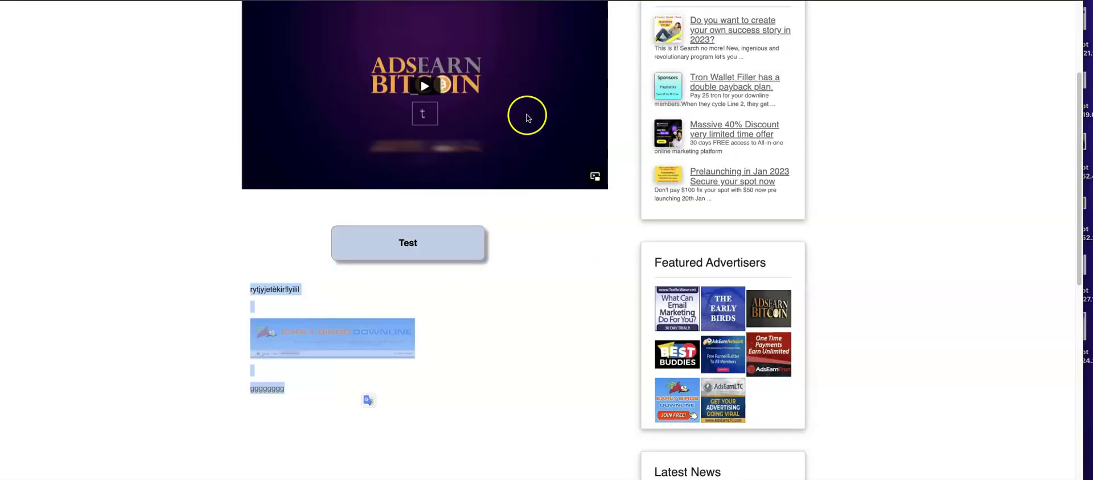
{"action": "scroll", "coordinate": [523, 199], "scroll_direction": "up", "scroll_amount": 3}
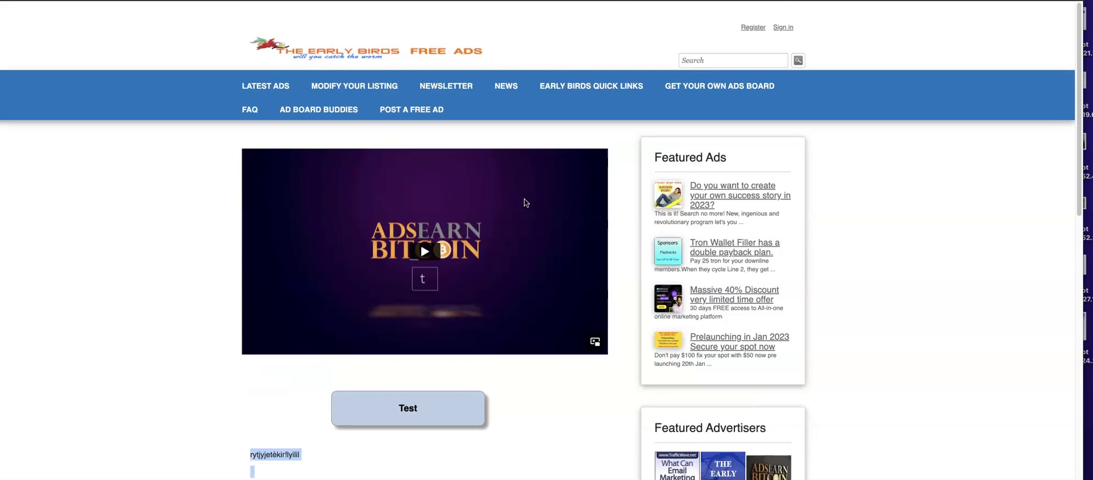
{"action": "left_click", "coordinate": [526, 211]}
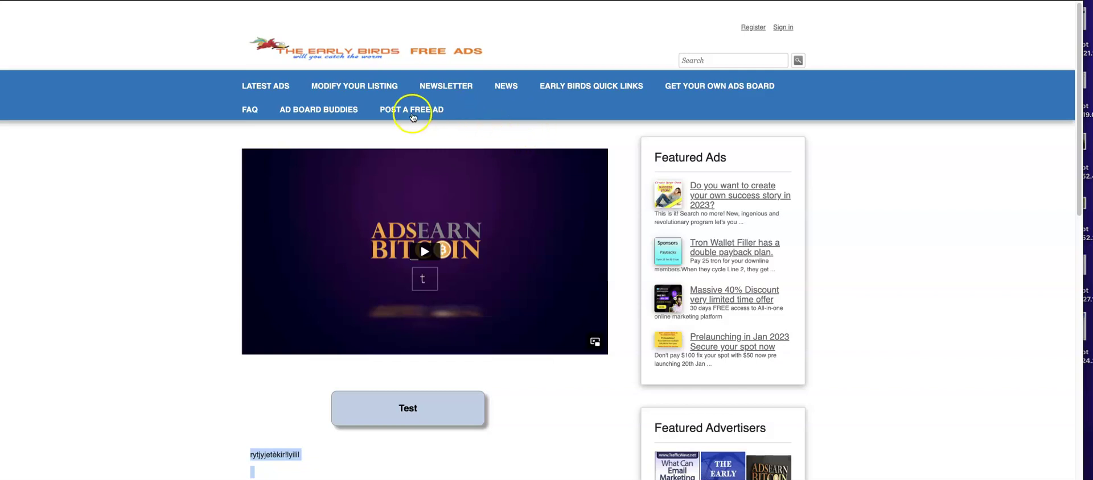
{"action": "scroll", "coordinate": [158, 232], "scroll_direction": "down", "scroll_amount": 10}
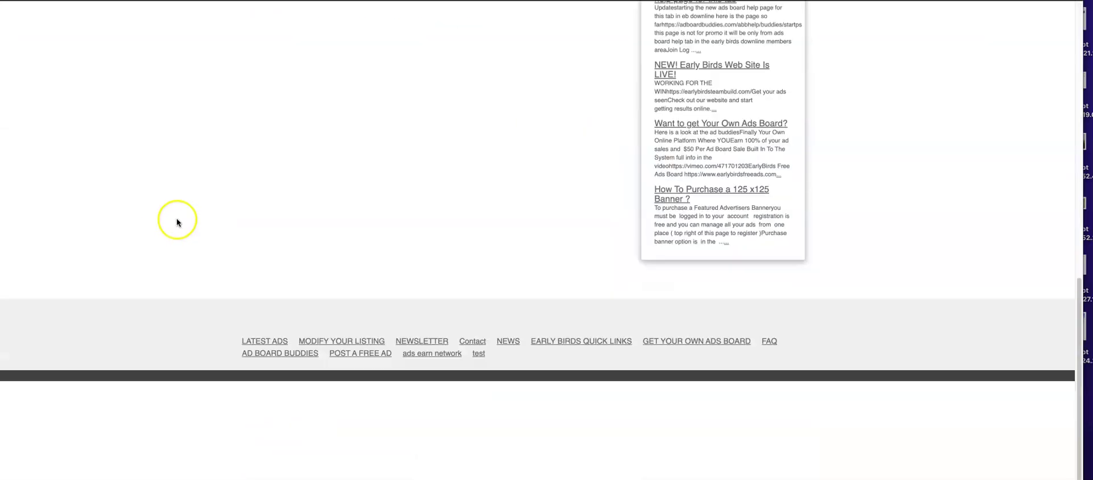
{"action": "left_click", "coordinate": [425, 354]}
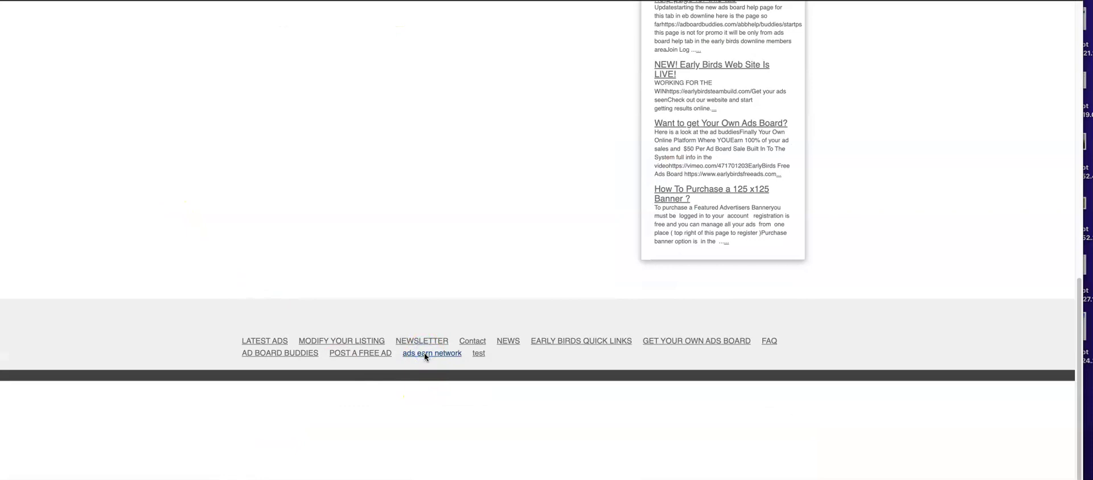
{"action": "scroll", "coordinate": [429, 349], "scroll_direction": "up", "scroll_amount": 10}
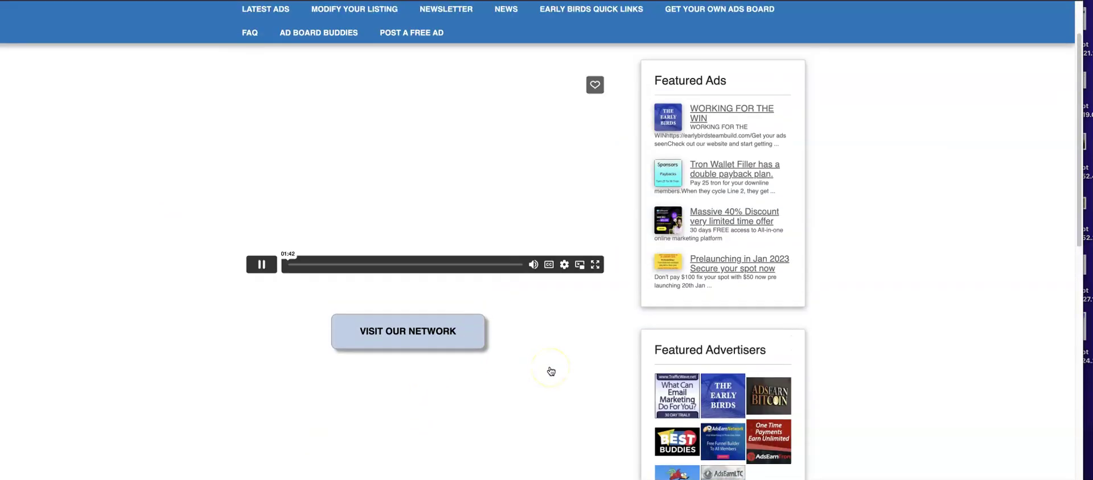
{"action": "left_click", "coordinate": [259, 265]}
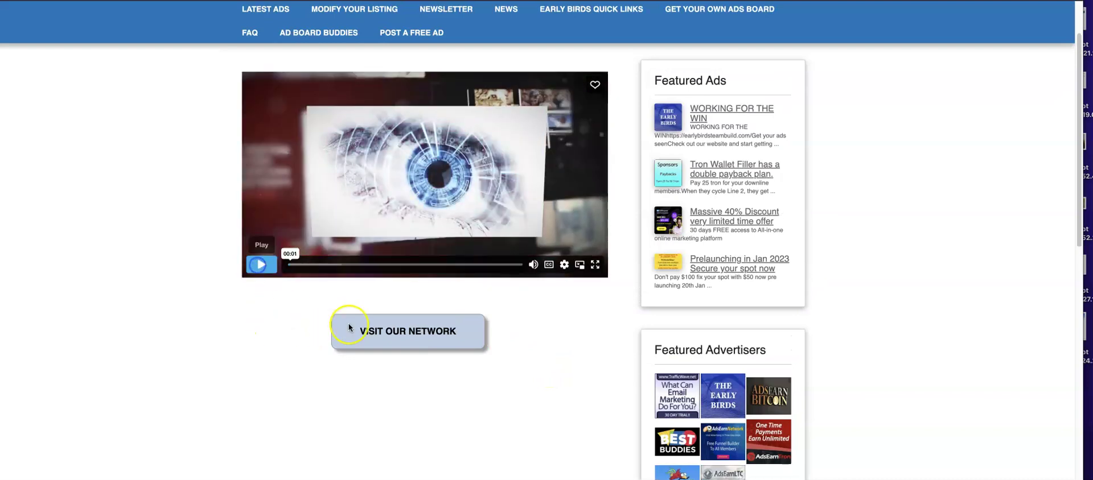